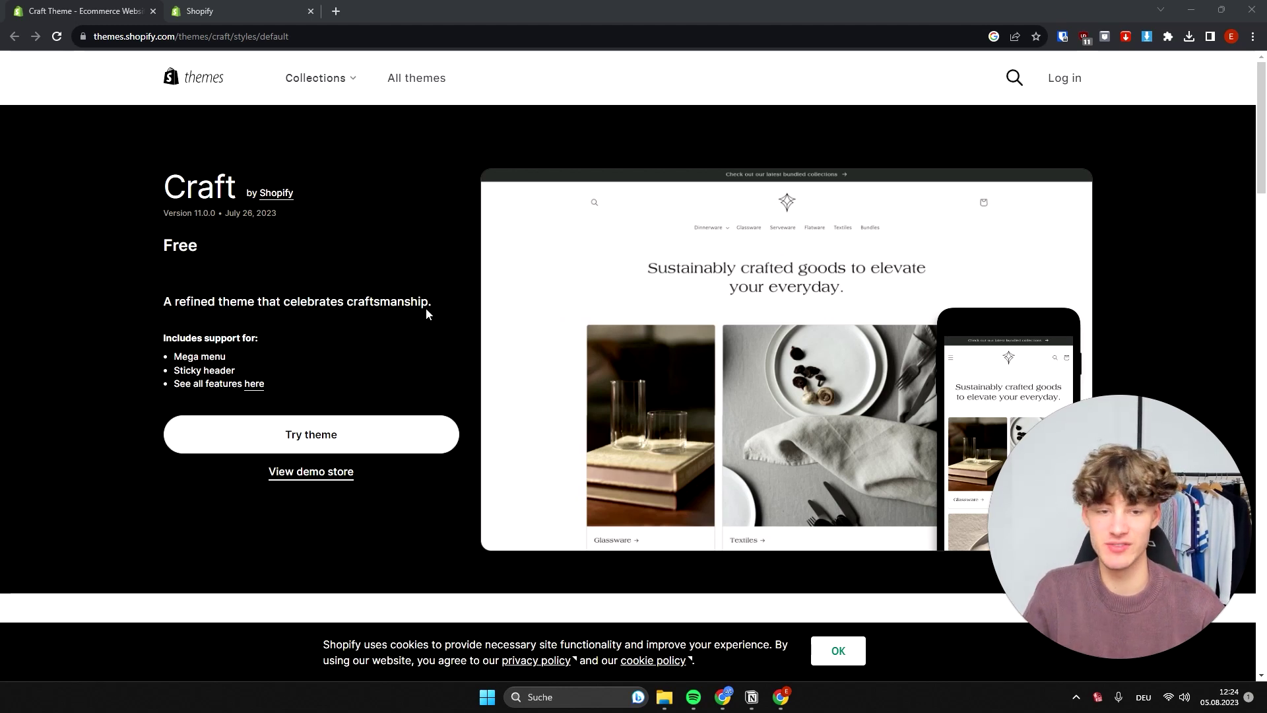
- Look through the Craft theme's preview and feature list on its theme store page
{"action": "scroll", "coordinate": [510, 197], "scroll_direction": "down", "scroll_amount": 3}
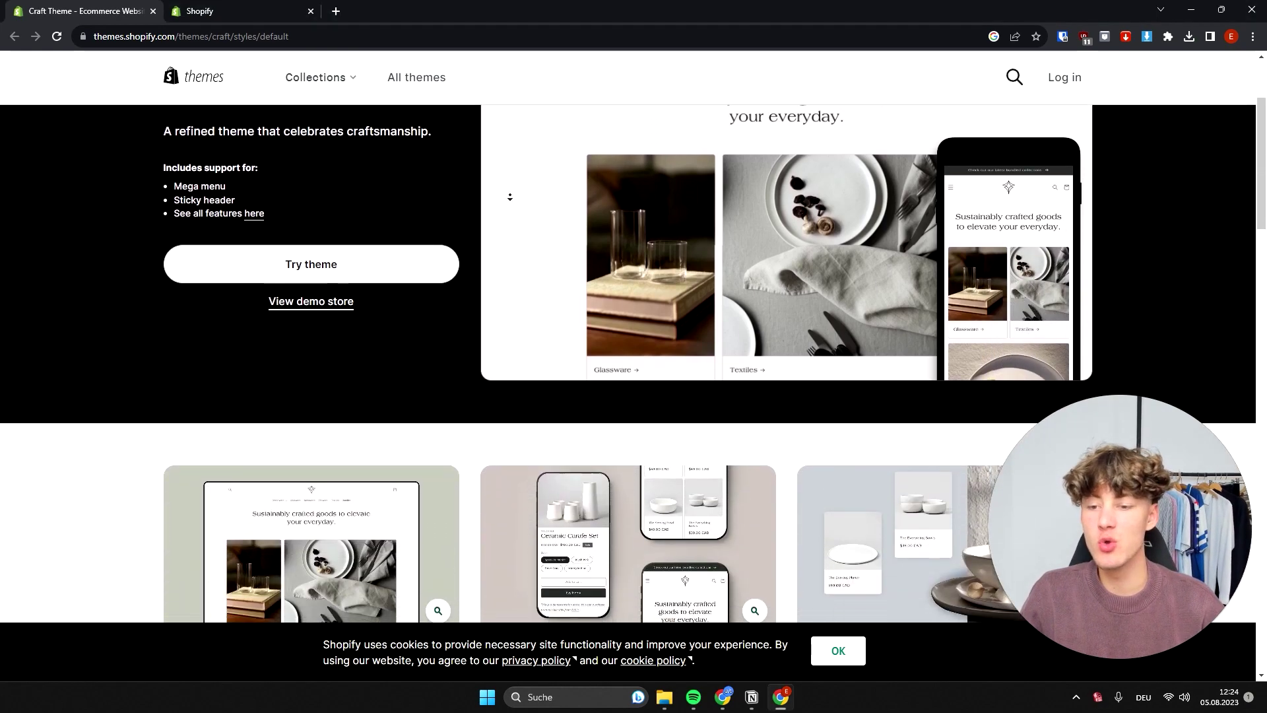
{"action": "scroll", "coordinate": [510, 197], "scroll_direction": "down", "scroll_amount": 10}
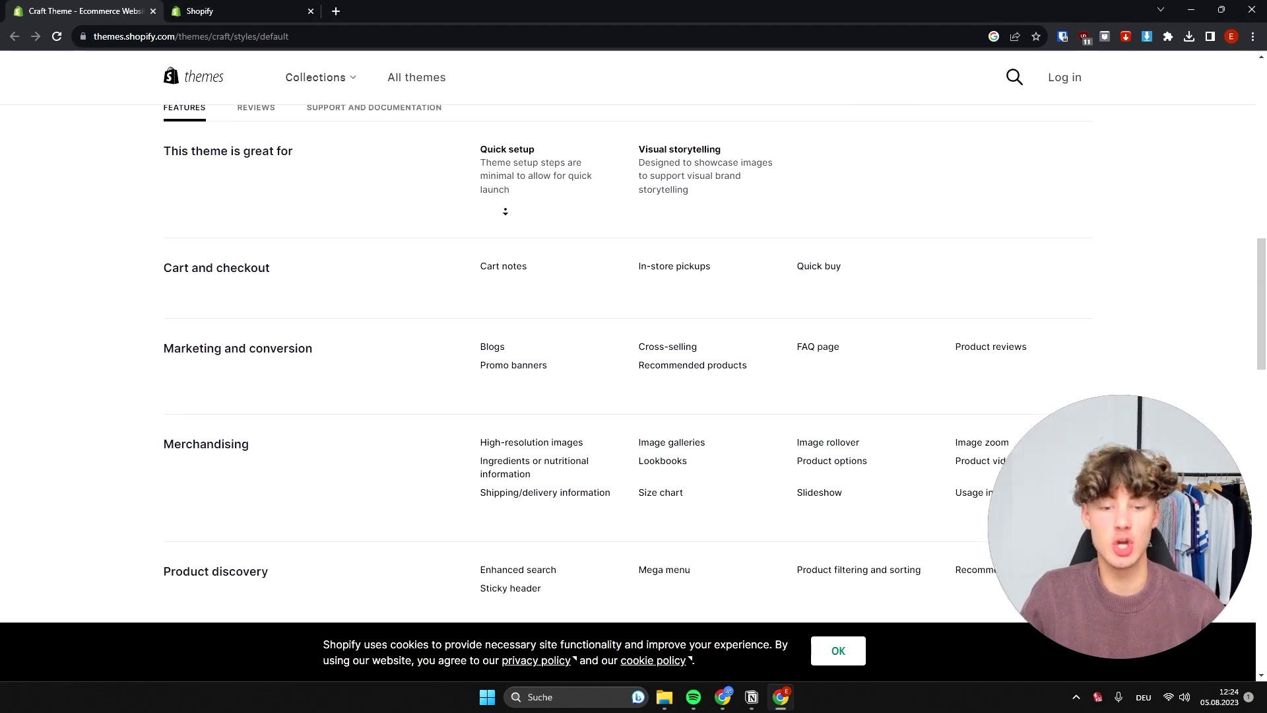
{"action": "scroll", "coordinate": [505, 212], "scroll_direction": "down", "scroll_amount": 2}
{"action": "scroll", "coordinate": [303, 178], "scroll_direction": "up", "scroll_amount": 15}
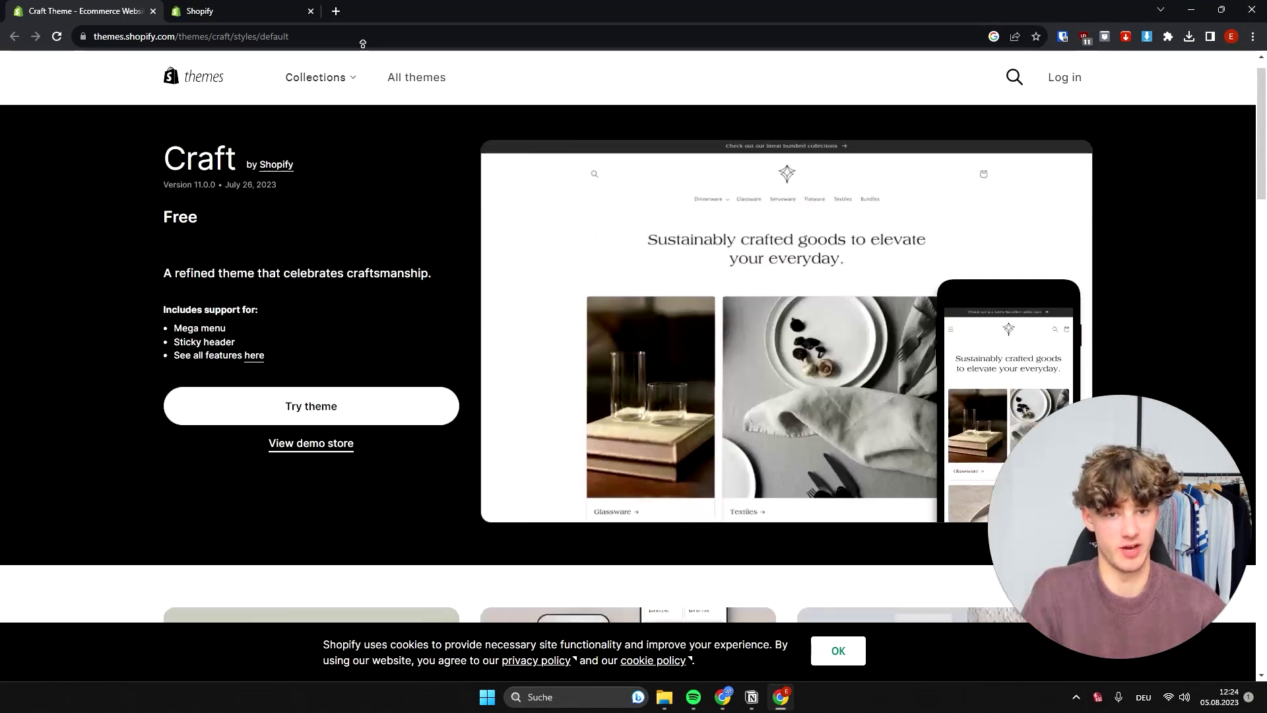
{"action": "scroll", "coordinate": [369, 52], "scroll_direction": "up", "scroll_amount": 1}
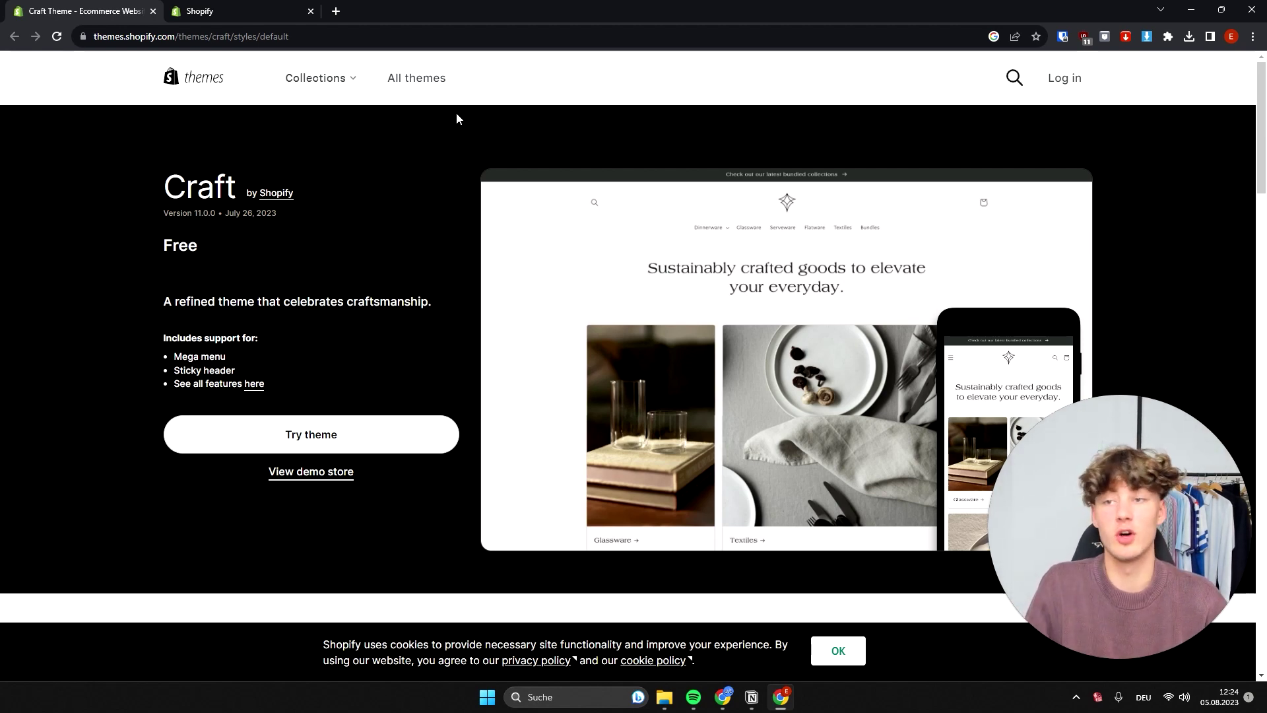
- From the store admin's online store themes, open the Theme Store to add a theme
{"action": "left_click", "coordinate": [264, 11]}
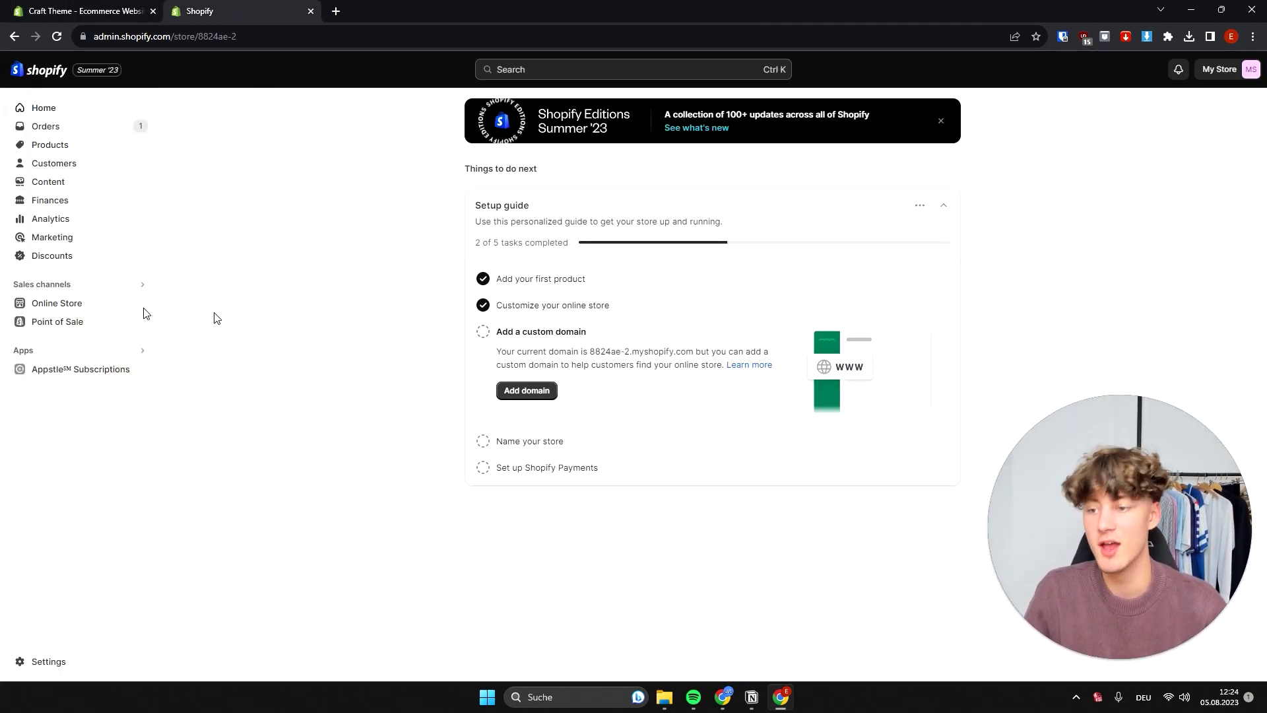
{"action": "left_click", "coordinate": [77, 306]}
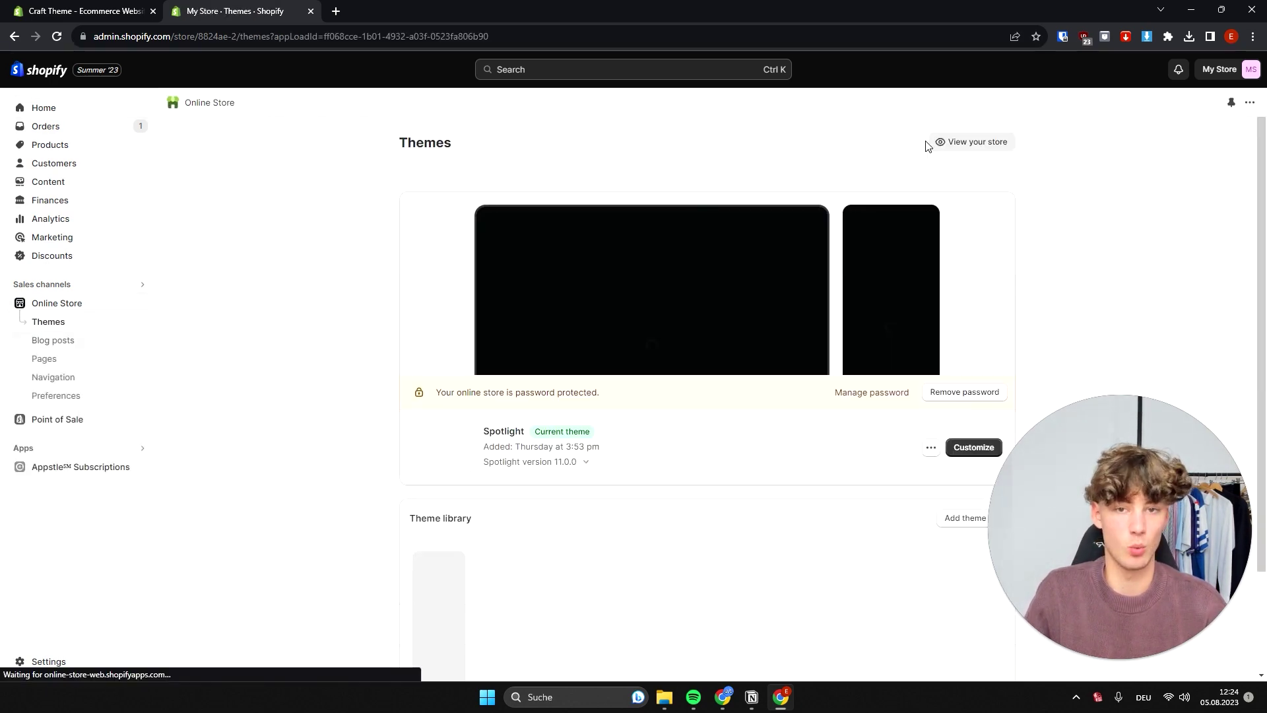
{"action": "scroll", "coordinate": [1148, 244], "scroll_direction": "down", "scroll_amount": 1}
{"action": "scroll", "coordinate": [990, 248], "scroll_direction": "down", "scroll_amount": 5}
{"action": "left_click", "coordinate": [969, 191]}
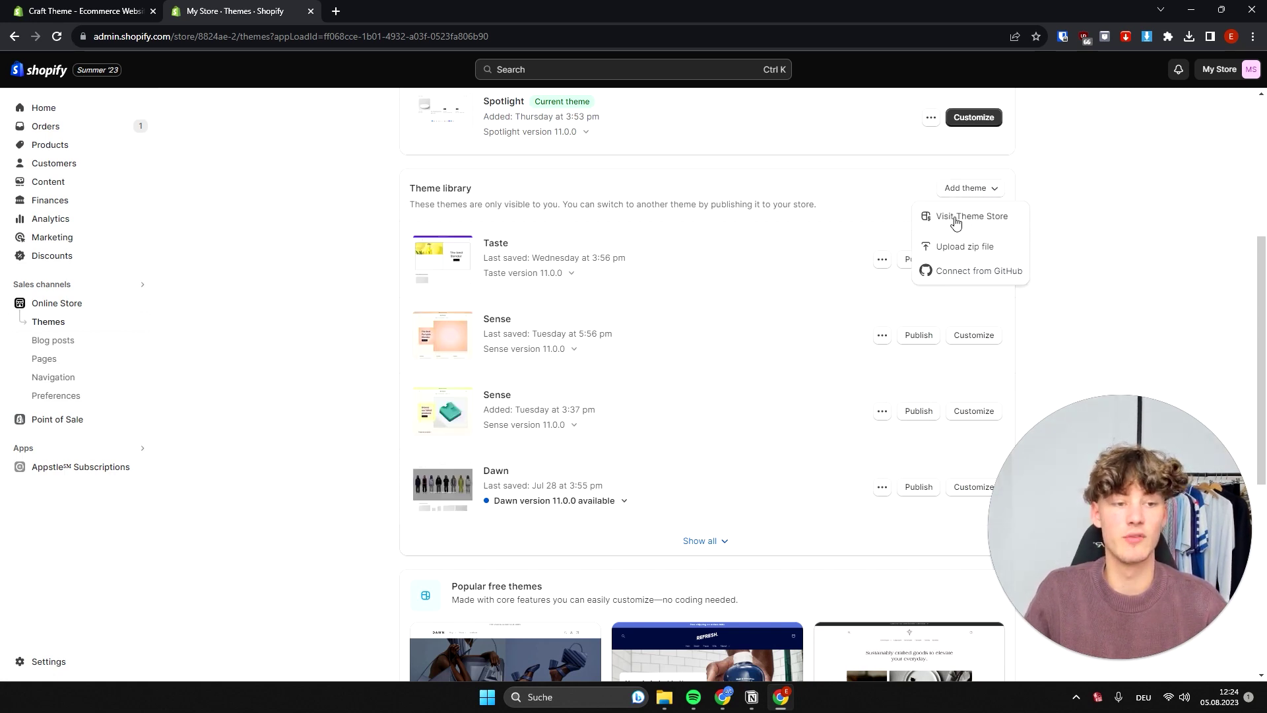
{"action": "left_click", "coordinate": [955, 219]}
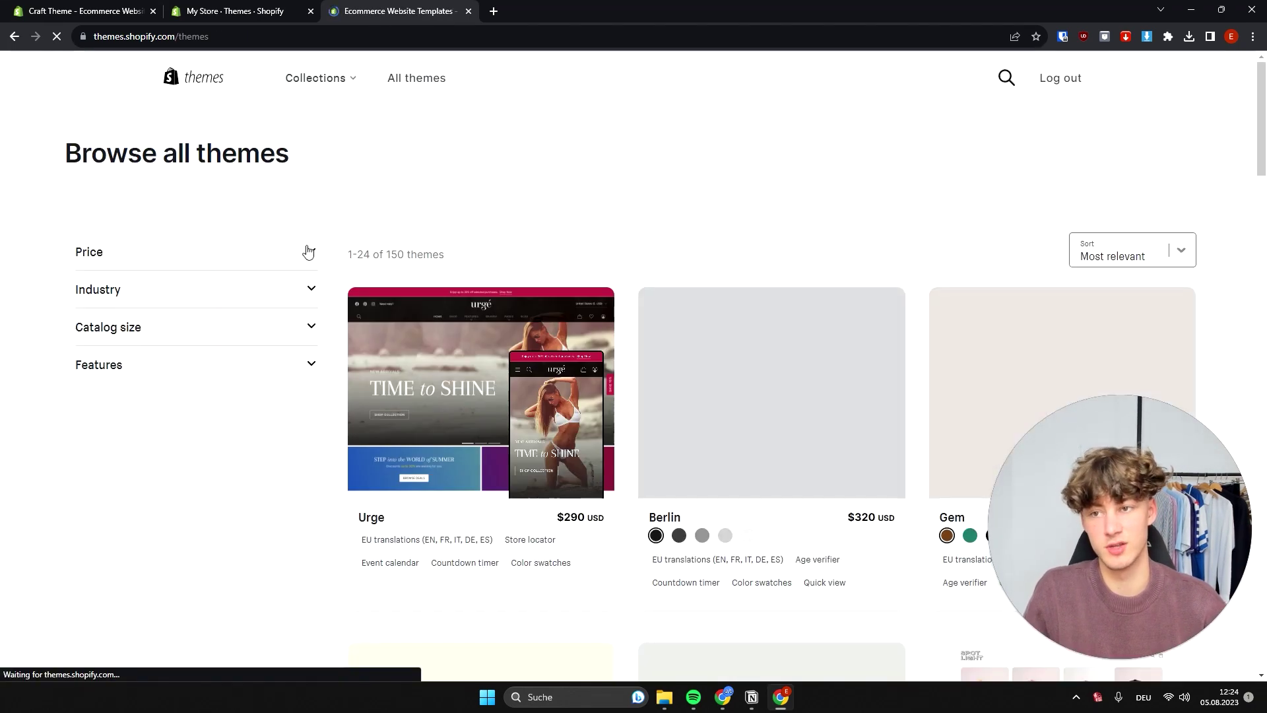
- Filter the theme listing to free themes and open the Craft theme's page
{"action": "scroll", "coordinate": [217, 197], "scroll_direction": "down", "scroll_amount": 2}
{"action": "left_click", "coordinate": [82, 149]}
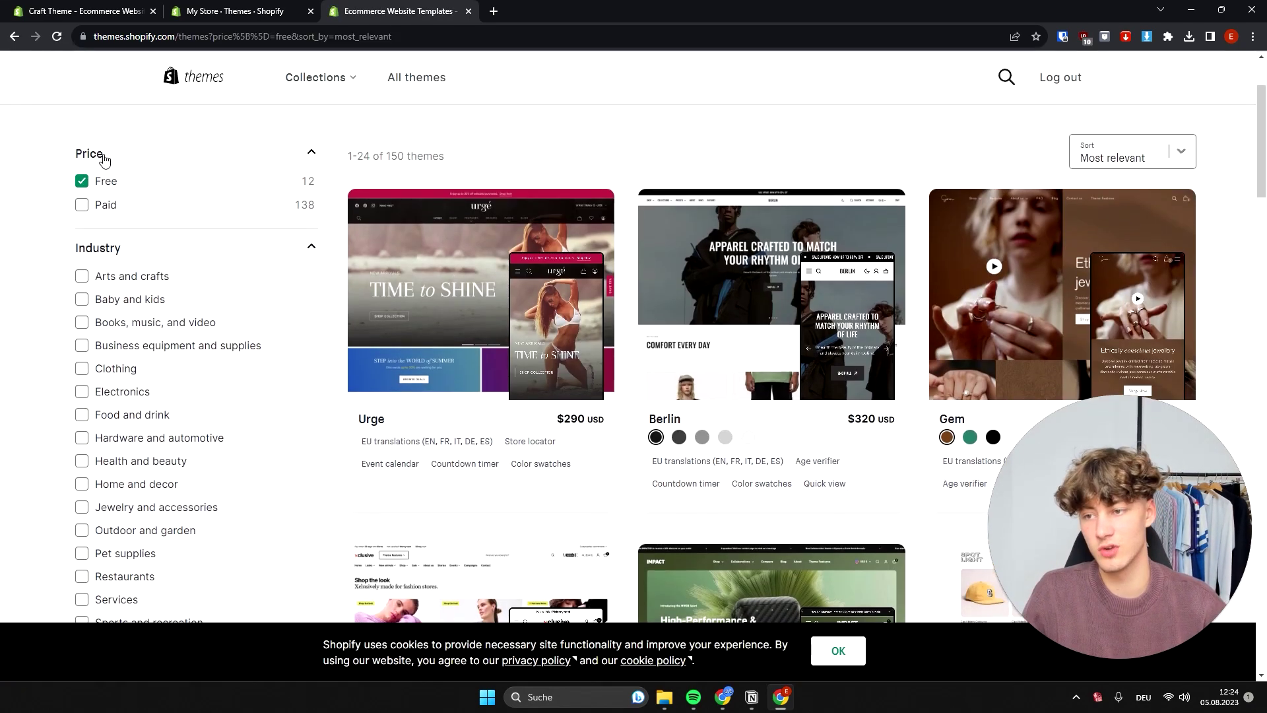
{"action": "scroll", "coordinate": [824, 156], "scroll_direction": "down", "scroll_amount": 10}
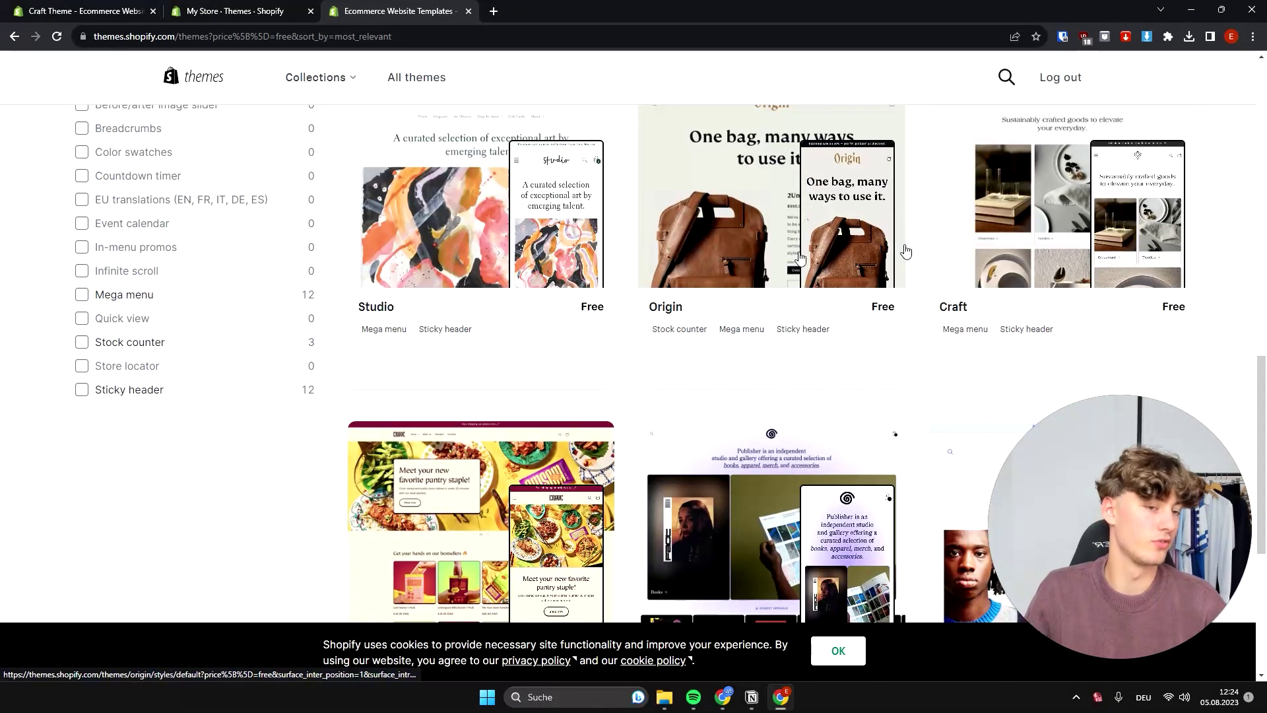
{"action": "left_click", "coordinate": [1109, 221]}
- Add the Craft theme to the store by trying it from its theme page
{"action": "scroll", "coordinate": [469, 283], "scroll_direction": "down", "scroll_amount": 3}
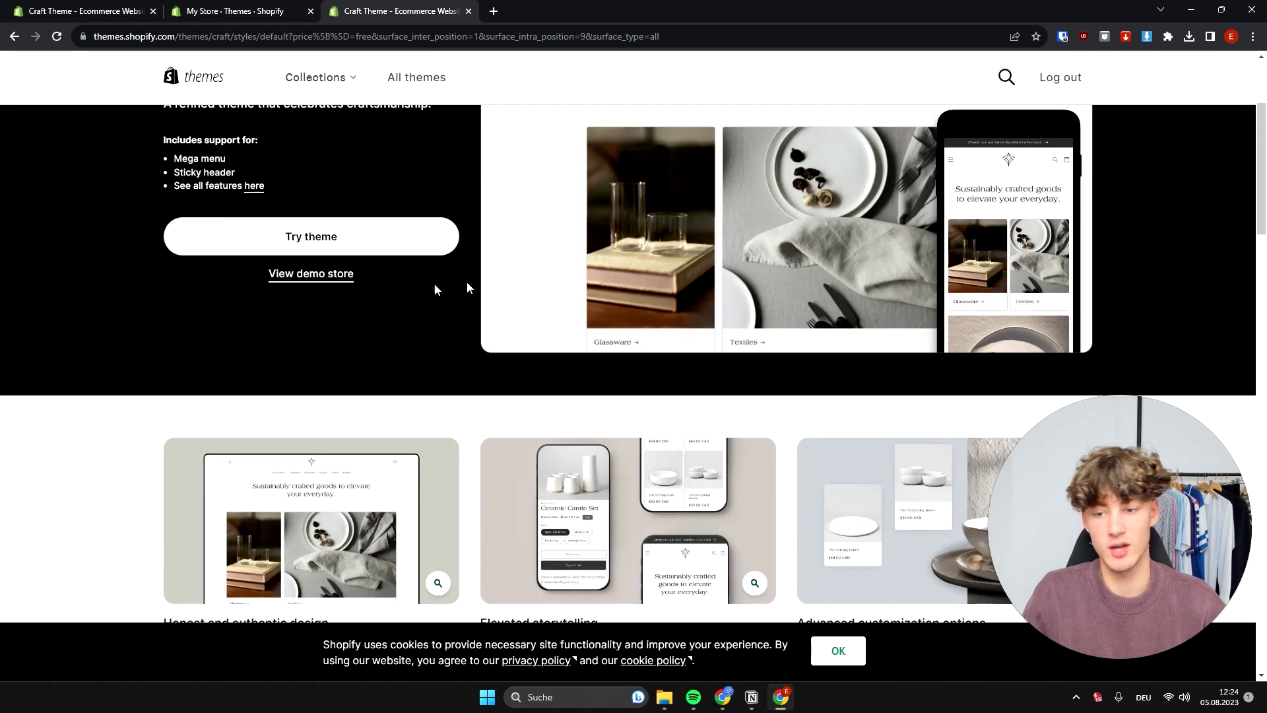
{"action": "scroll", "coordinate": [469, 282], "scroll_direction": "up", "scroll_amount": 2}
{"action": "left_click", "coordinate": [390, 377]}
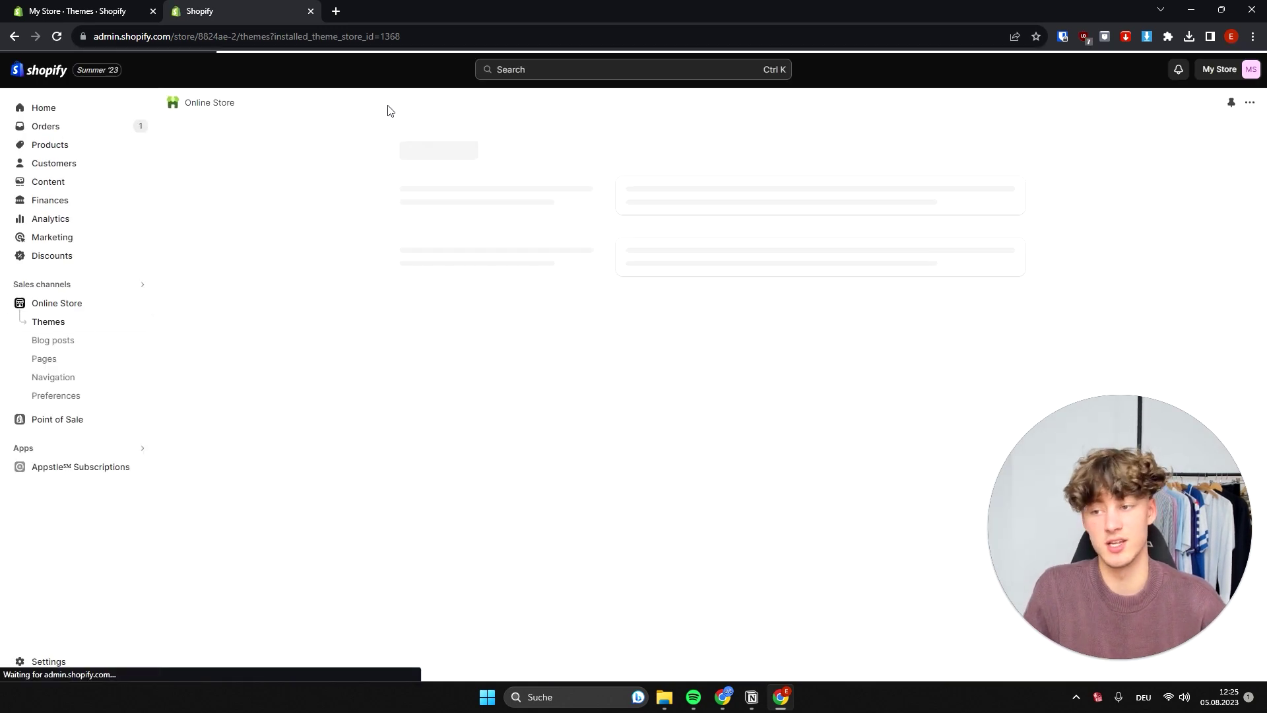
- Publish the Craft theme from the theme library as the store's current theme
{"action": "scroll", "coordinate": [611, 138], "scroll_direction": "down", "scroll_amount": 5}
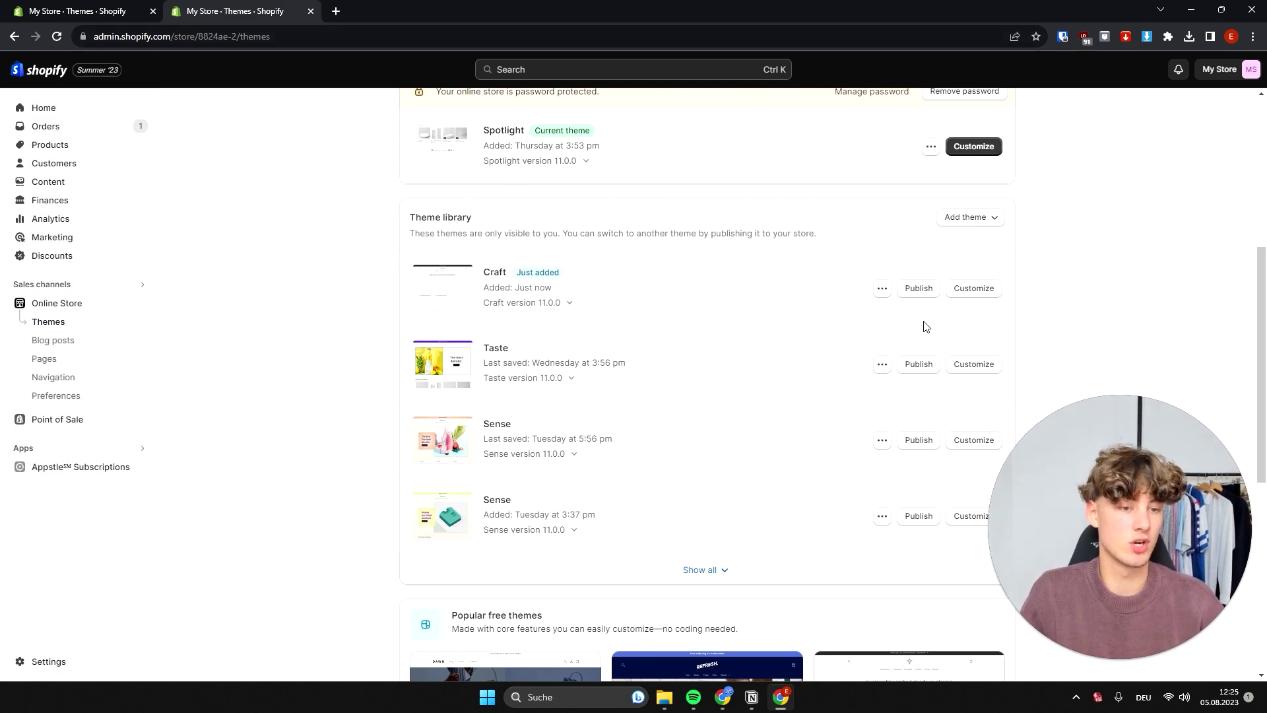
{"action": "left_click", "coordinate": [919, 288]}
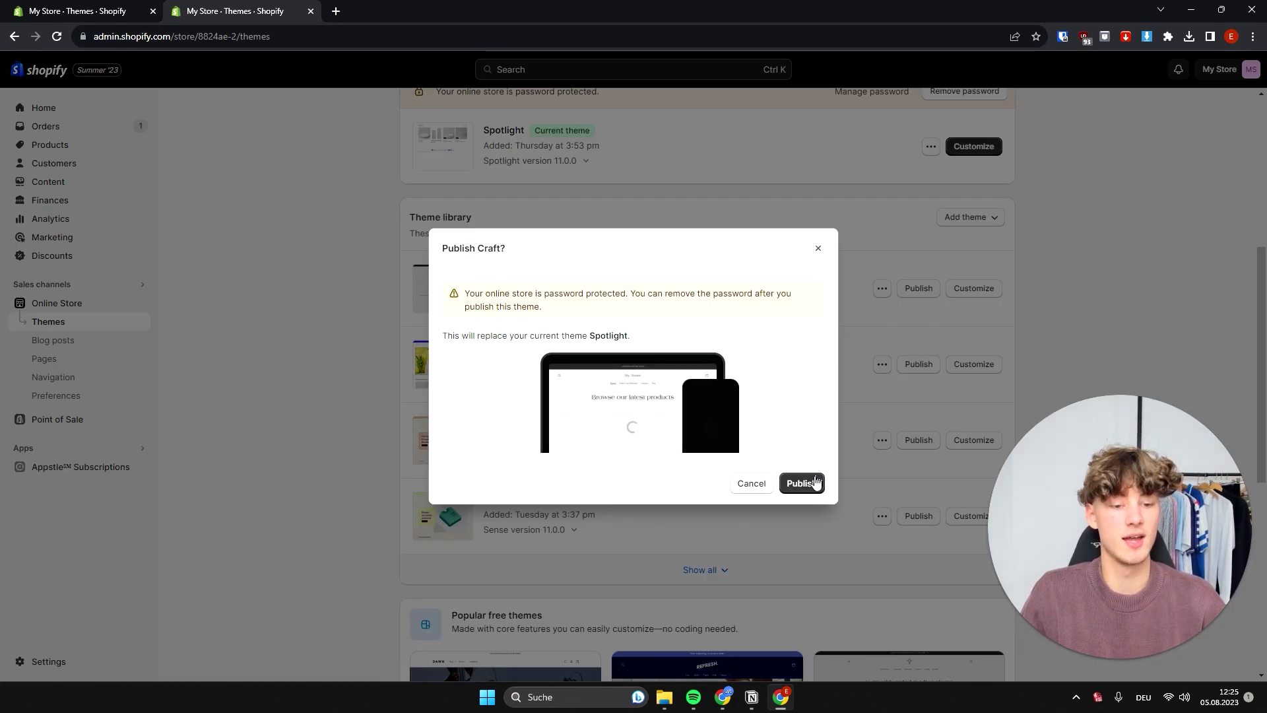
{"action": "left_click", "coordinate": [820, 485]}
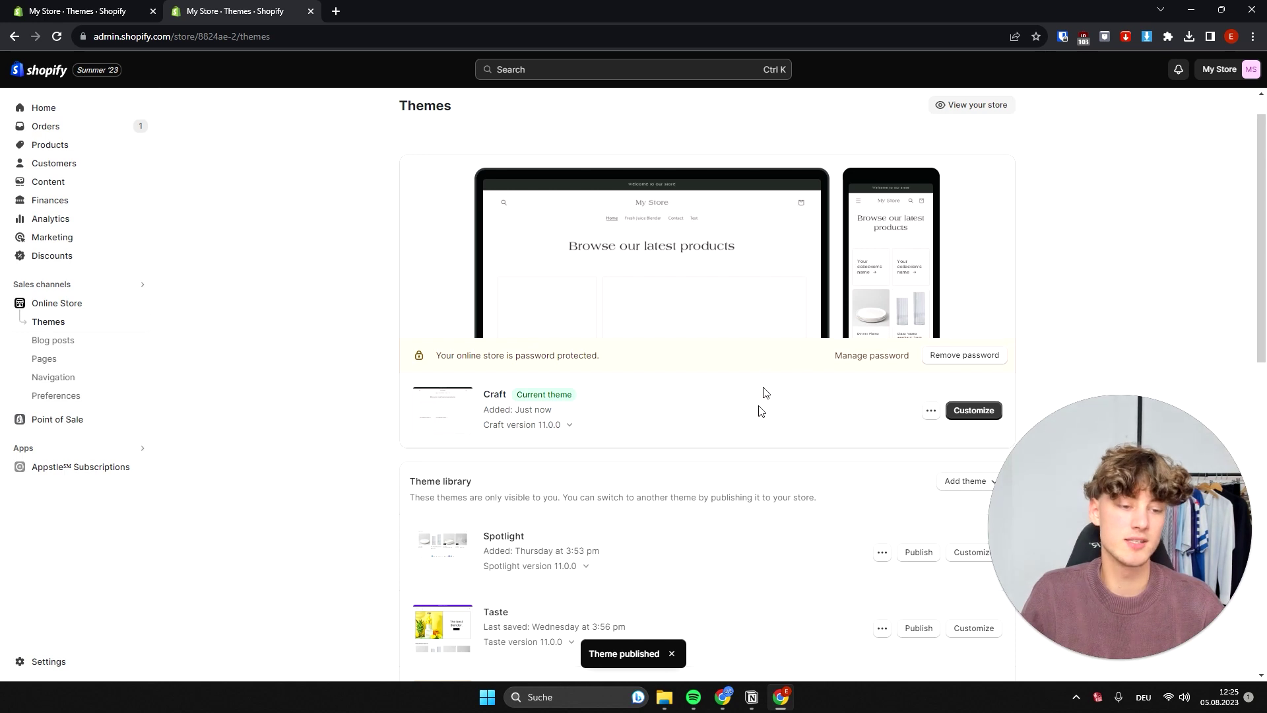
- Open the Craft theme for customization and bring up the announcement bar's settings
{"action": "left_click", "coordinate": [971, 409]}
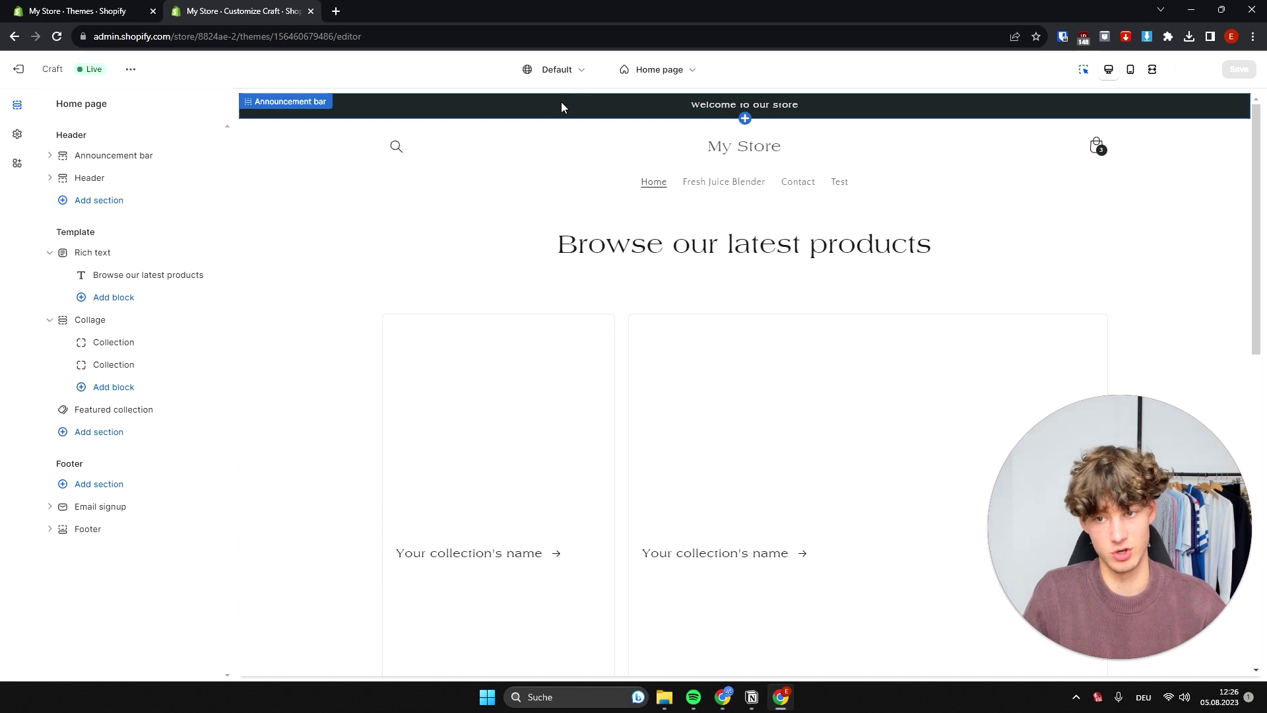
{"action": "left_click", "coordinate": [434, 105]}
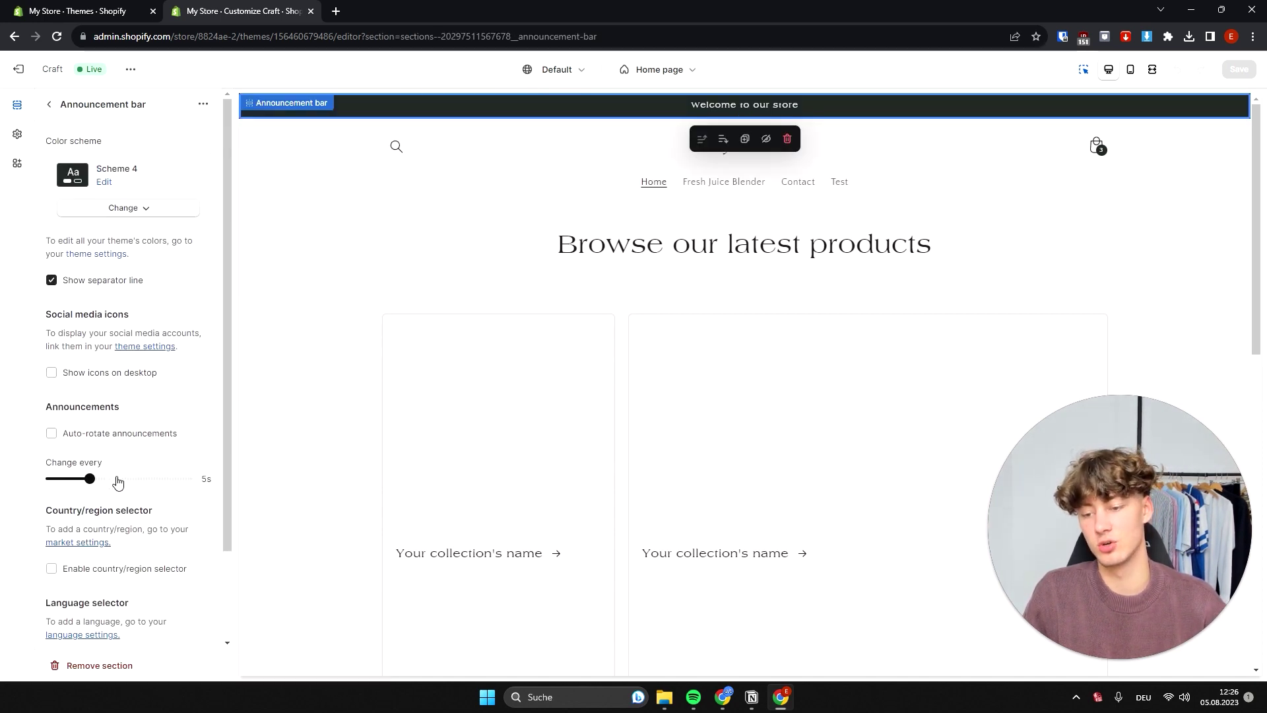
{"action": "scroll", "coordinate": [115, 478], "scroll_direction": "down", "scroll_amount": 1}
{"action": "scroll", "coordinate": [97, 401], "scroll_direction": "up", "scroll_amount": 1}
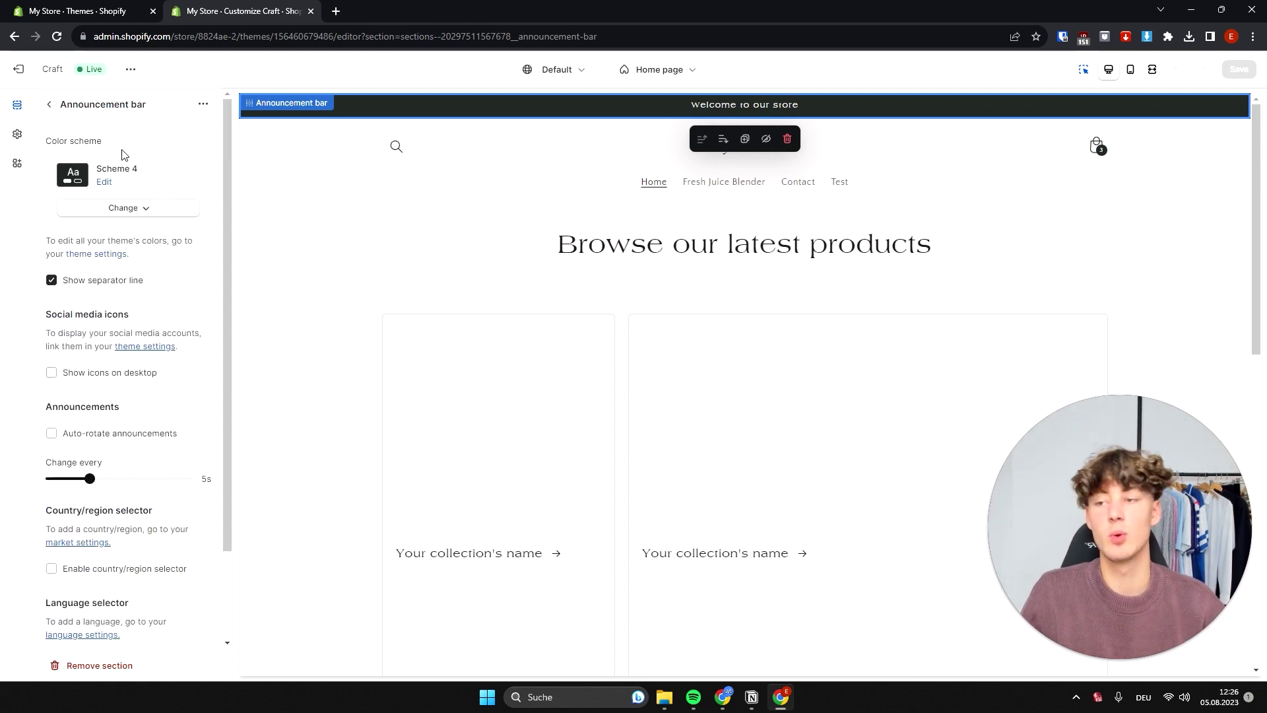
- Try color Scheme 5 on the announcement bar and set it back to Scheme 4
{"action": "left_click_drag", "start_coordinate": [97, 145], "coordinate": [47, 141]}
{"action": "left_click", "coordinate": [145, 207]}
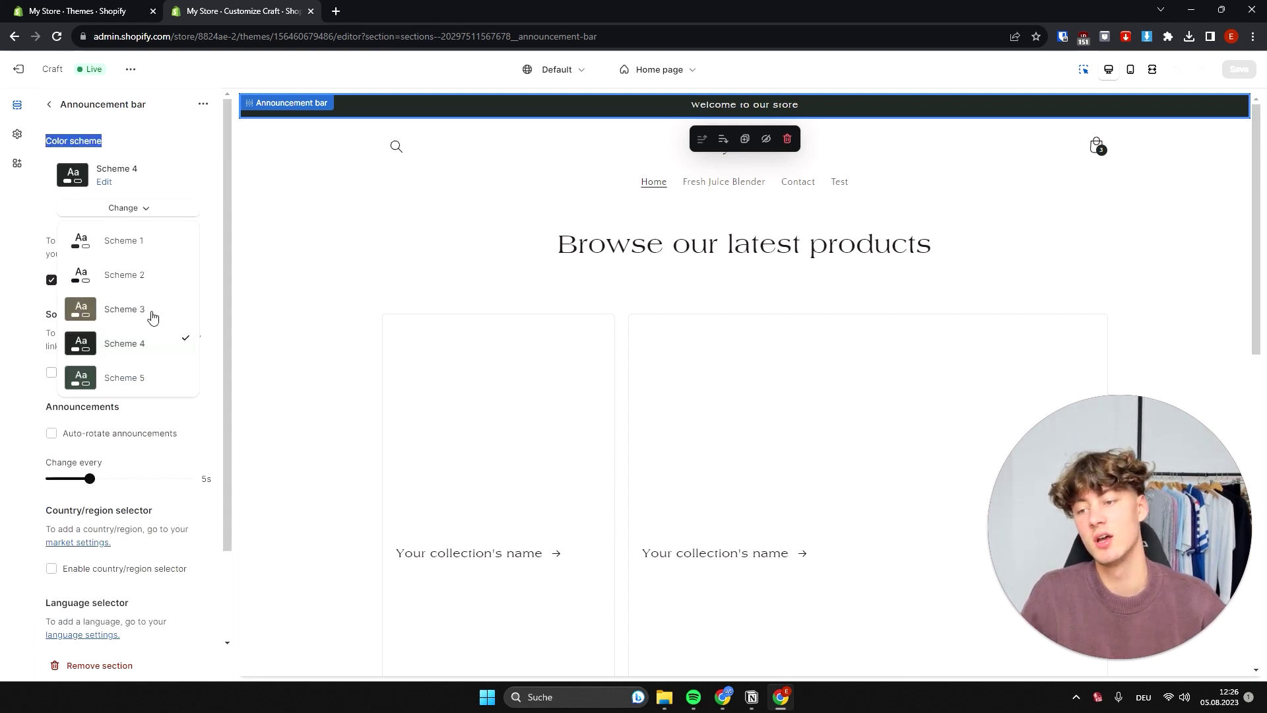
{"action": "left_click", "coordinate": [124, 378]}
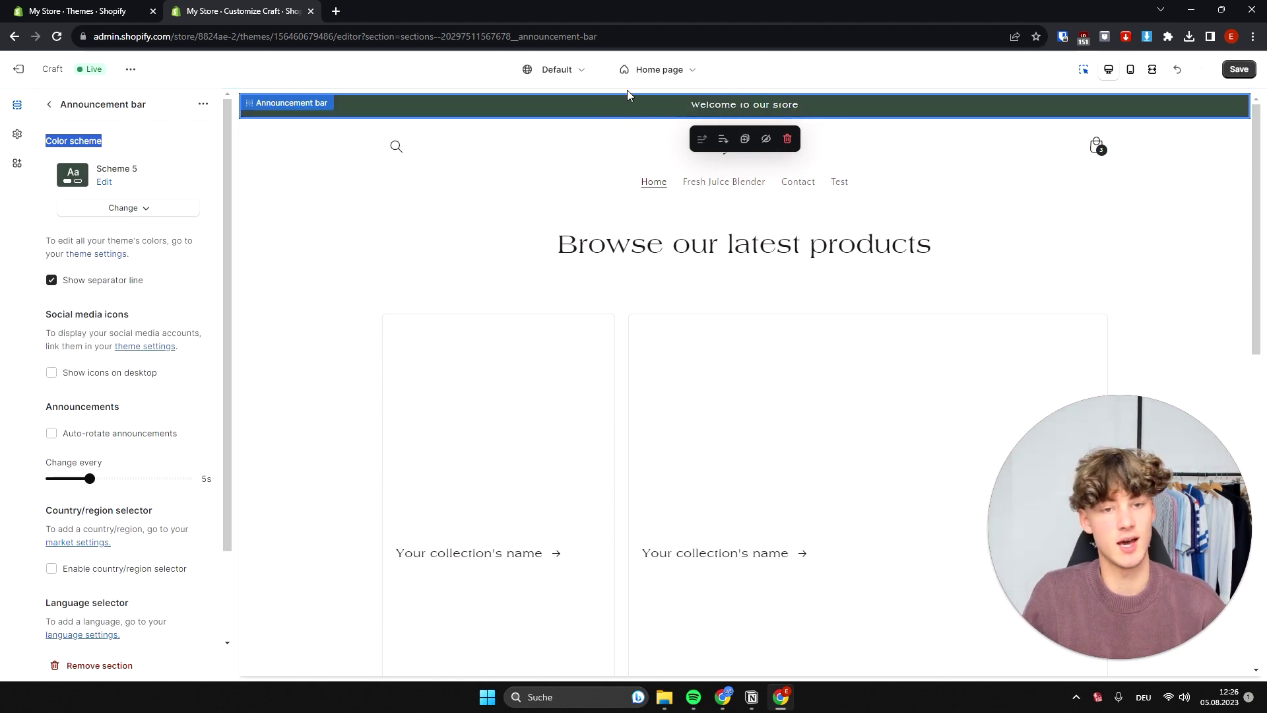
{"action": "left_click", "coordinate": [120, 211]}
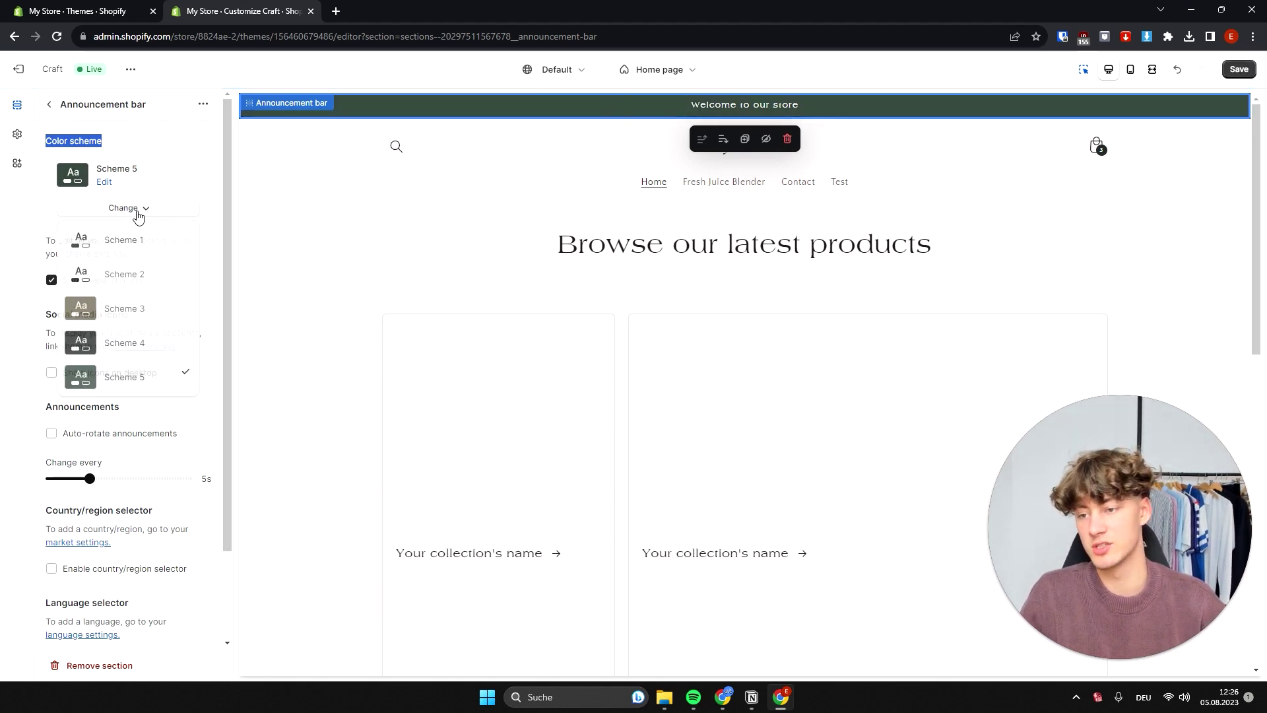
{"action": "left_click", "coordinate": [124, 343]}
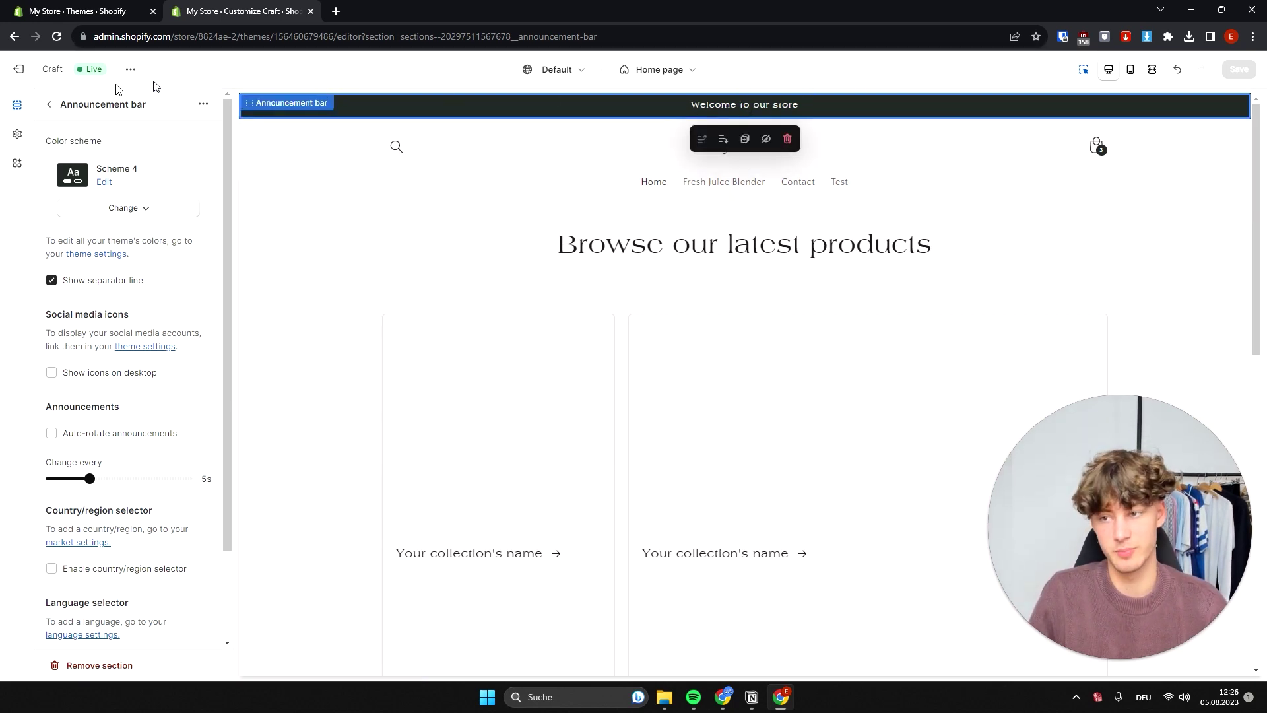
- Change the announcement text to "-20% OFF UNTIL SUNDAY"
{"action": "left_click", "coordinate": [49, 105]}
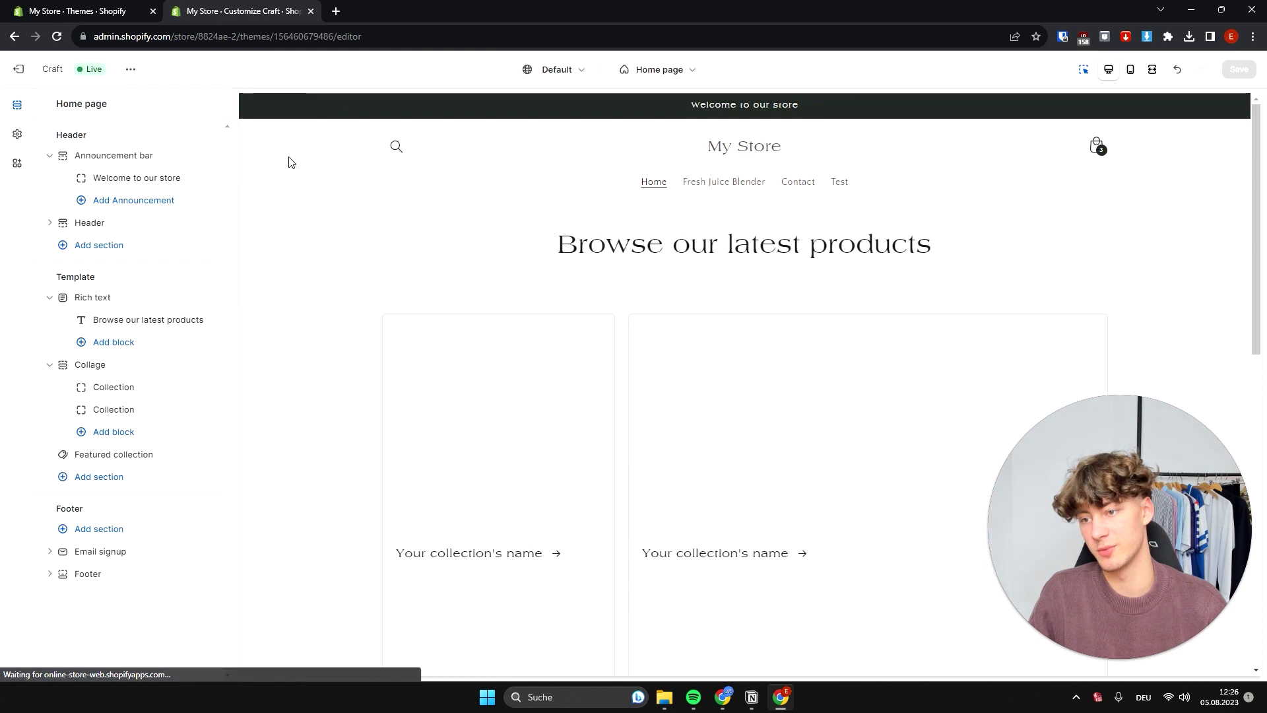
{"action": "left_click", "coordinate": [119, 179]}
{"action": "triple_click", "coordinate": [132, 161]}
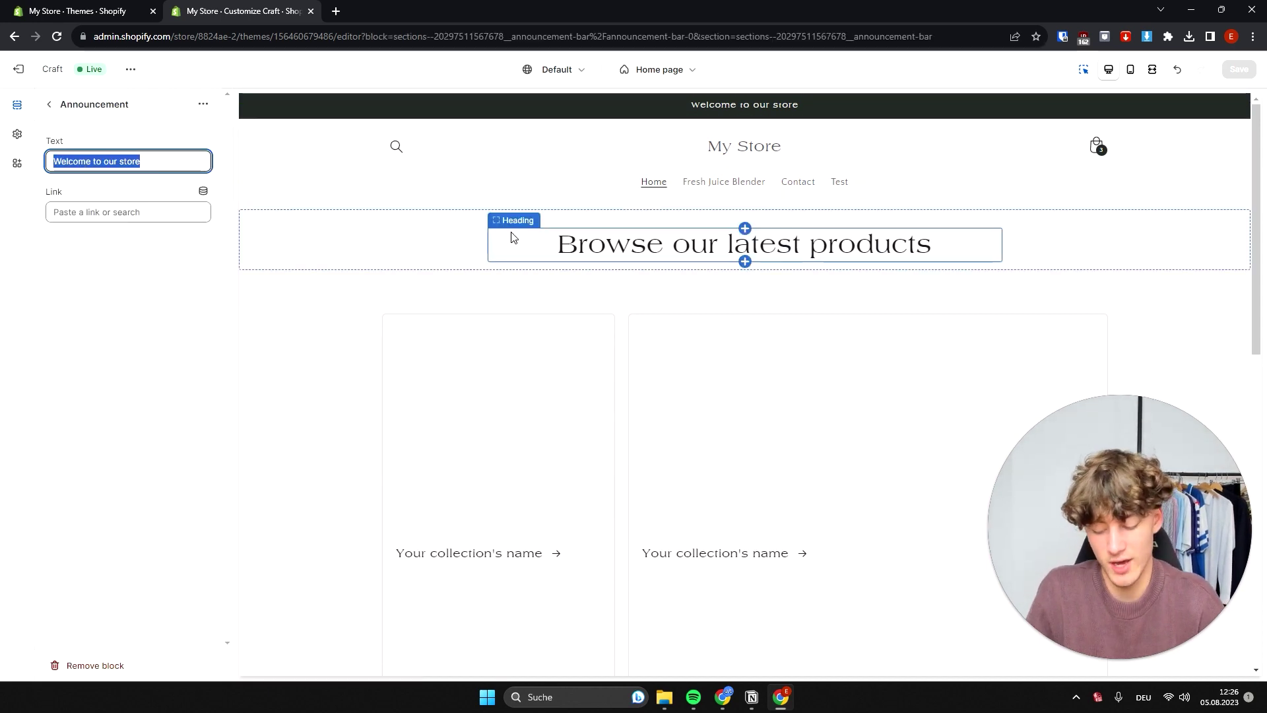
{"action": "type", "text": "-20%"}
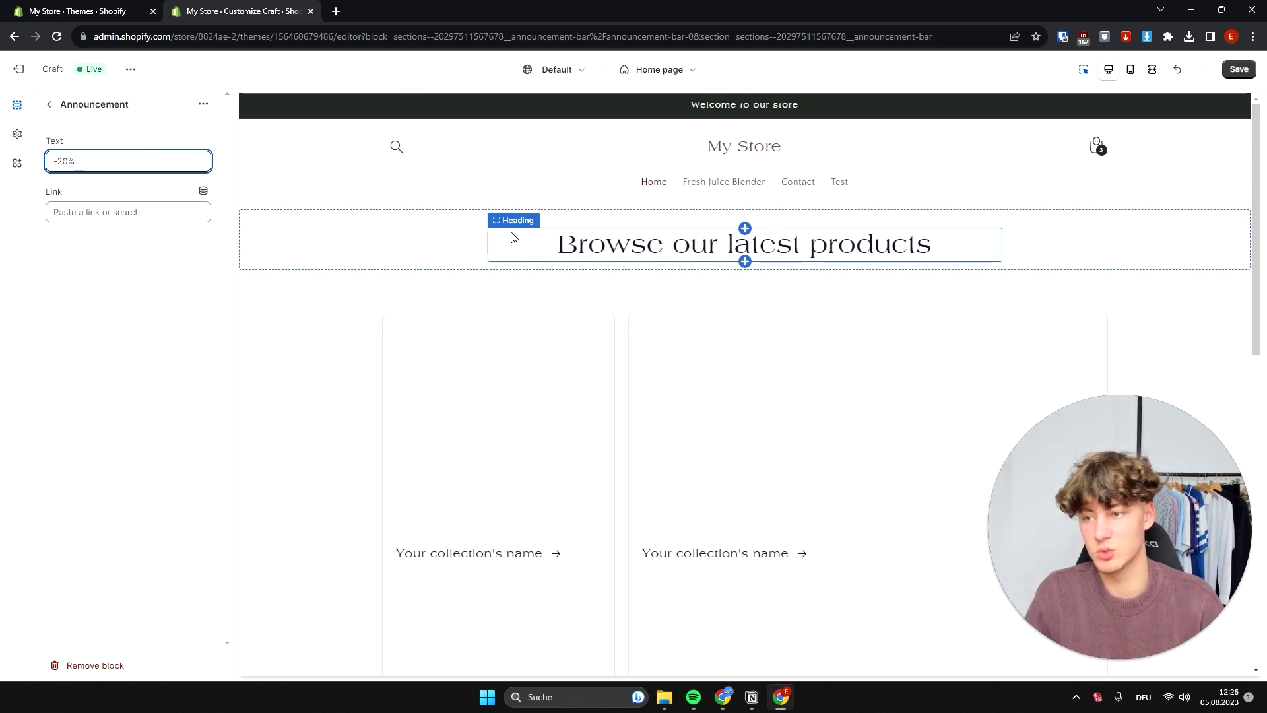
{"action": "type", "text": " OFF UNTIL"}
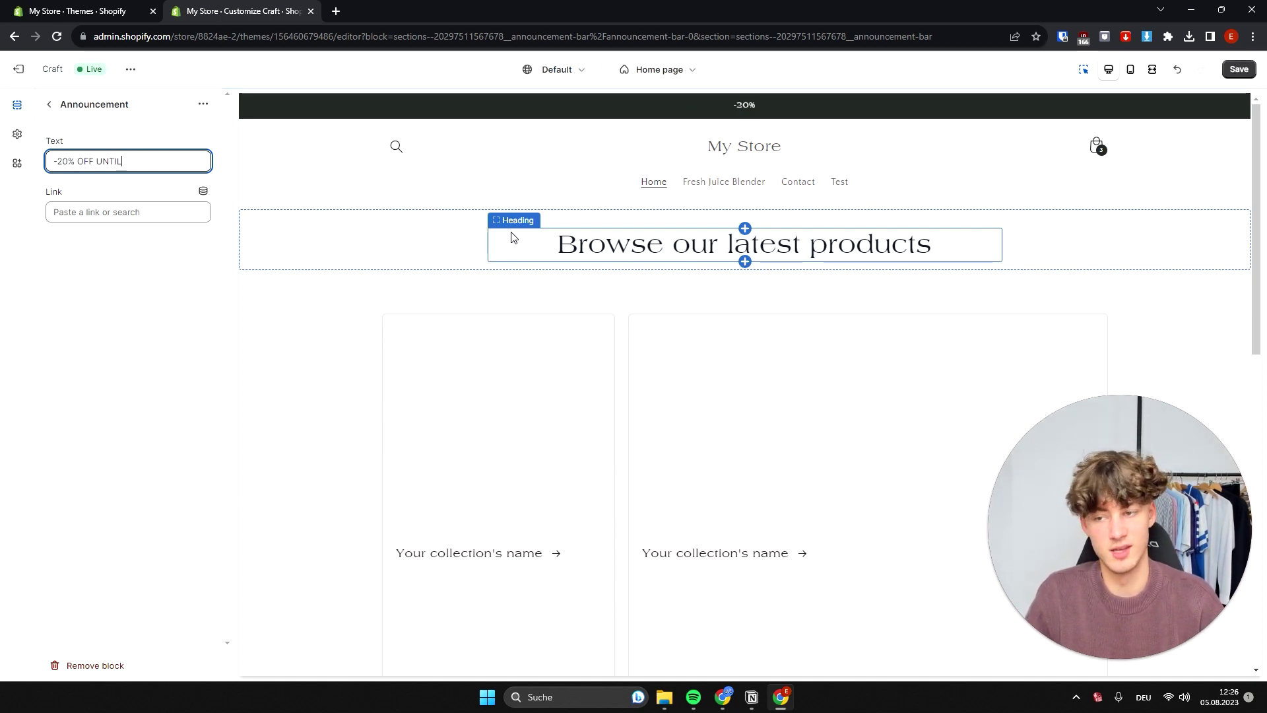
{"action": "type", "text": " SUNDAY"}
{"action": "left_click", "coordinate": [165, 424]}
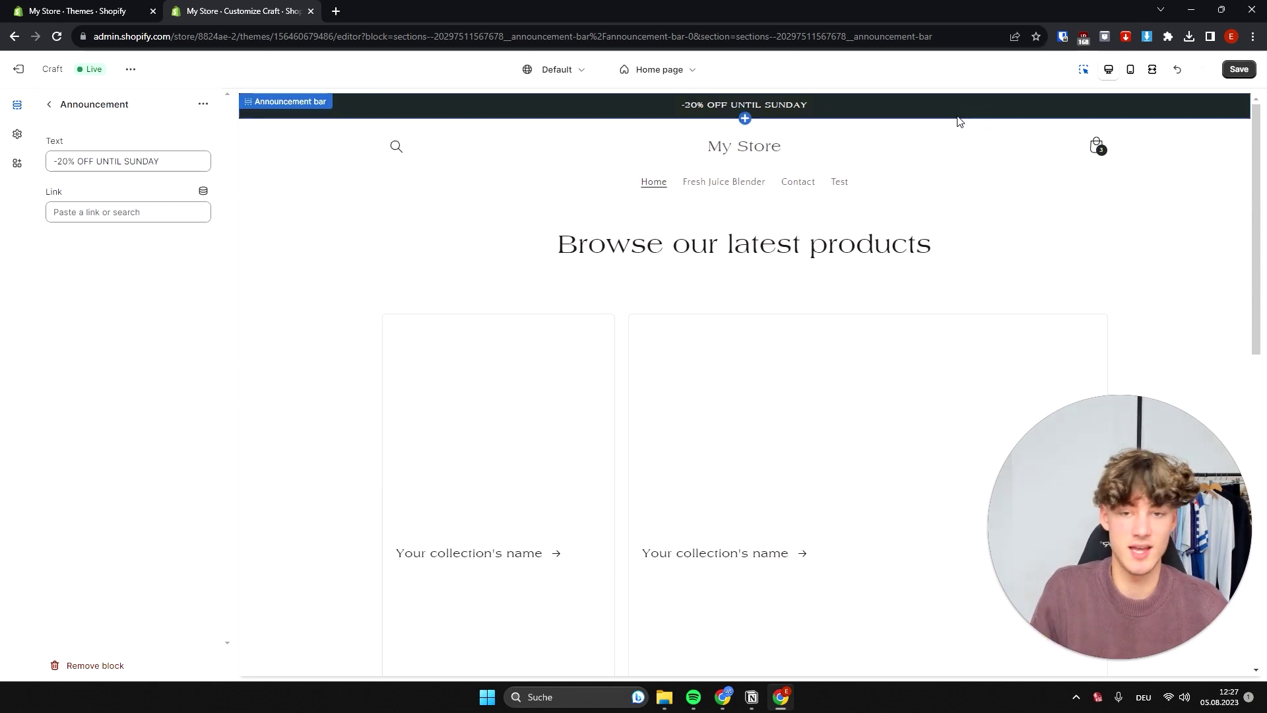
- Link the announcement to the Glassware collection
{"action": "double_click", "coordinate": [56, 192]}
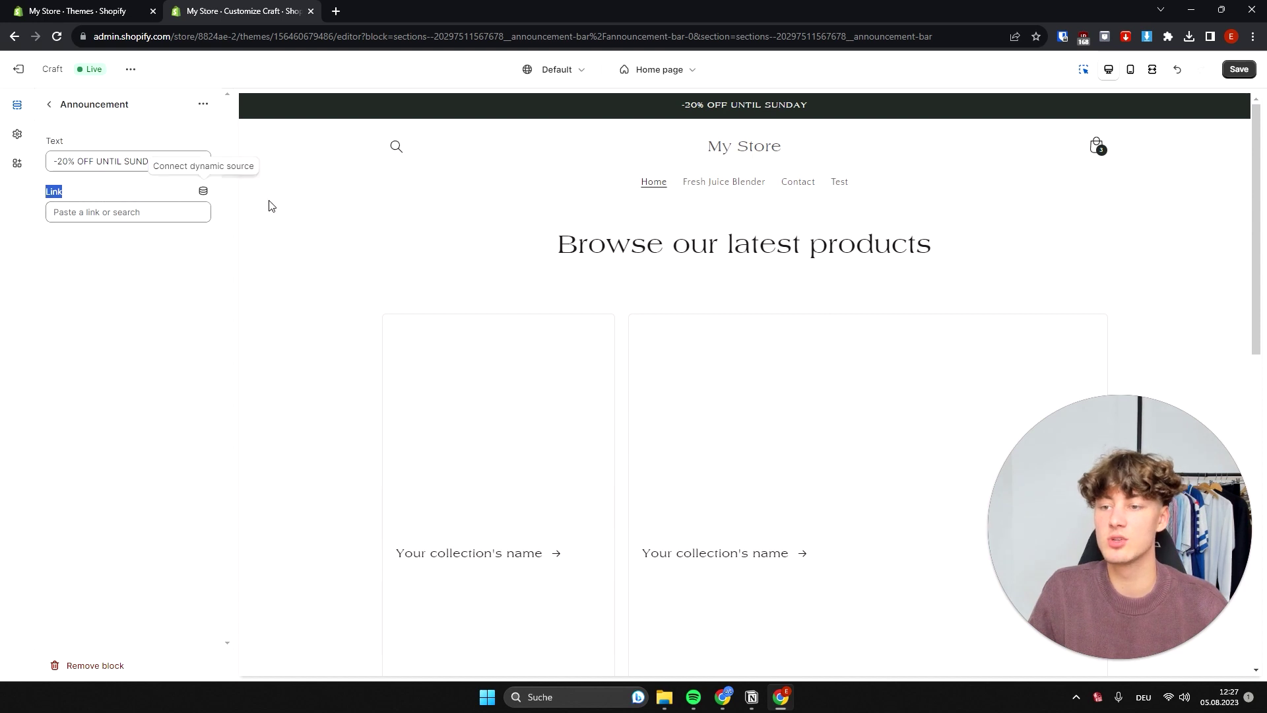
{"action": "left_click", "coordinate": [77, 206]}
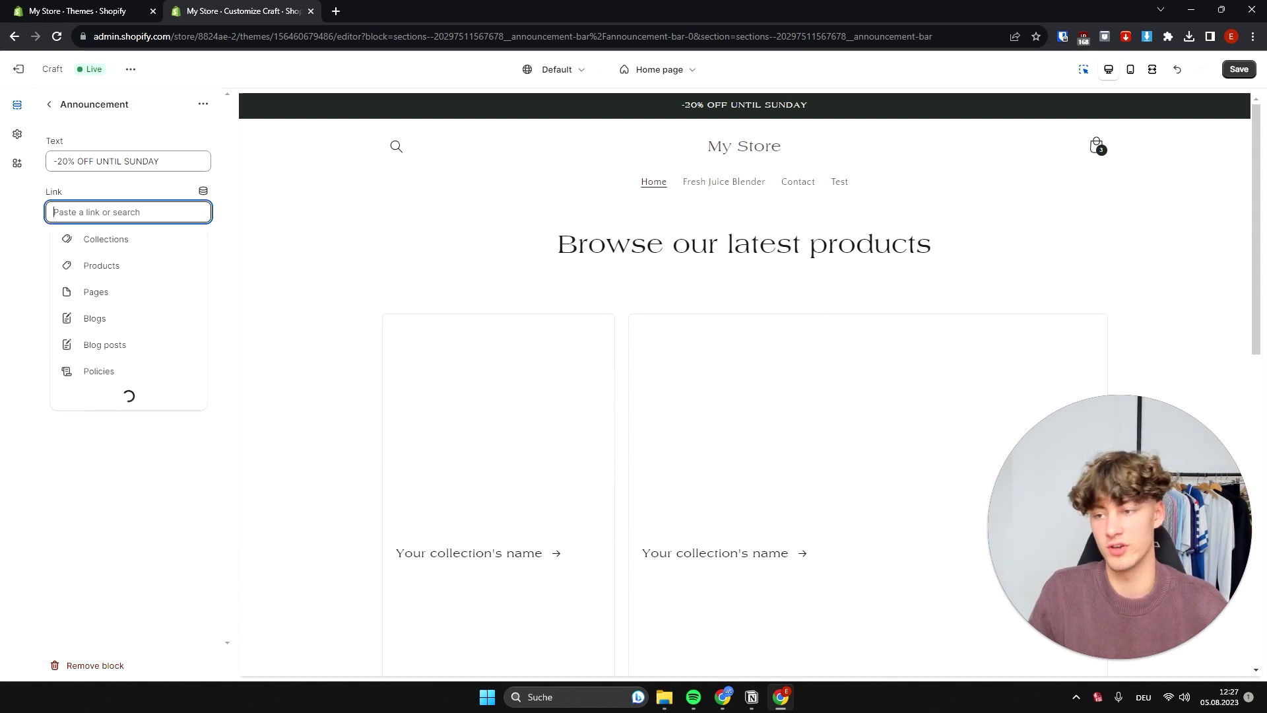
{"action": "left_click", "coordinate": [57, 193]}
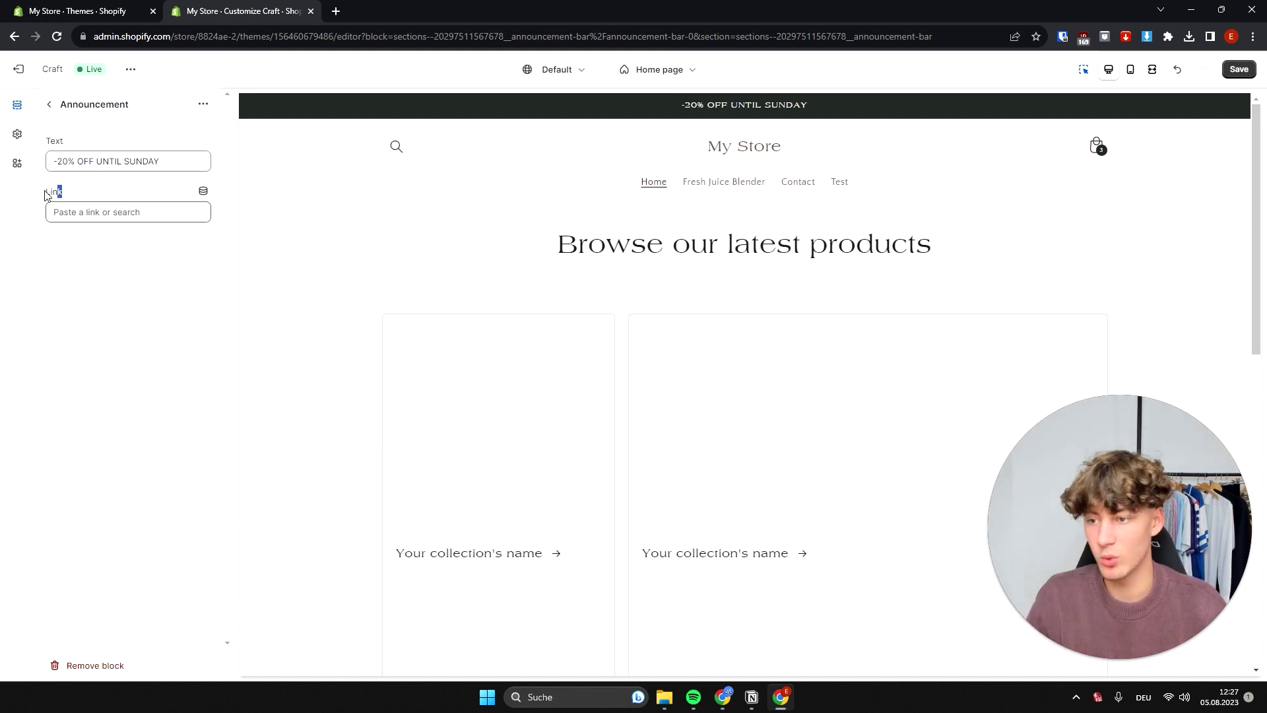
{"action": "triple_click", "coordinate": [81, 198]}
{"action": "left_click", "coordinate": [82, 198]}
{"action": "left_click", "coordinate": [104, 218]}
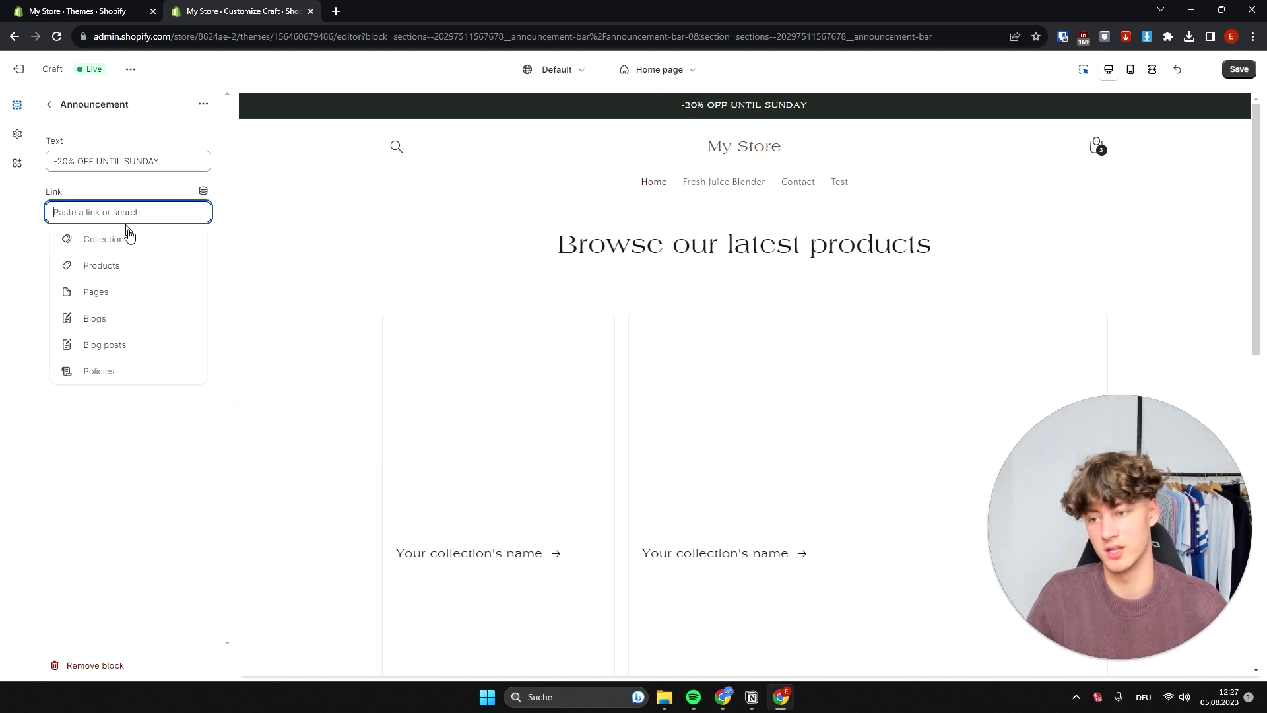
{"action": "left_click", "coordinate": [102, 241]}
{"action": "left_click", "coordinate": [111, 133]}
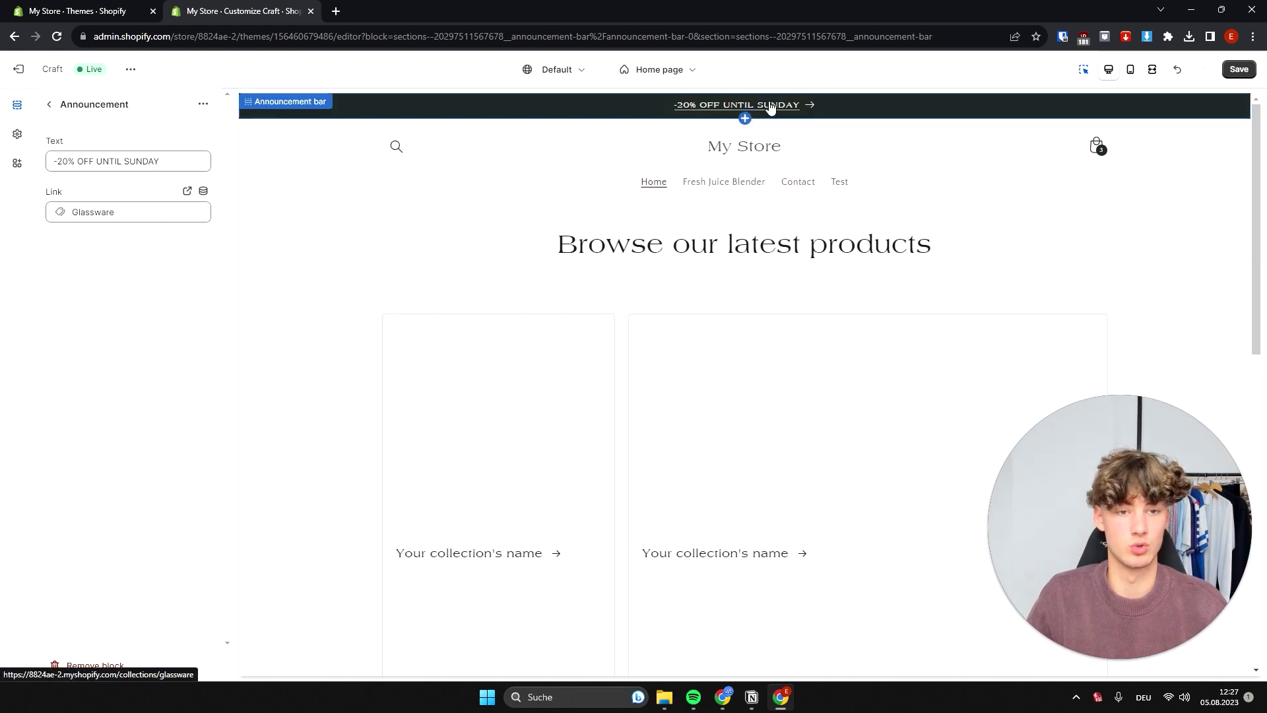
- Follow the announcement's link in the preview to check the Glassware collection page, and return to the home page
{"action": "left_click", "coordinate": [738, 114]}
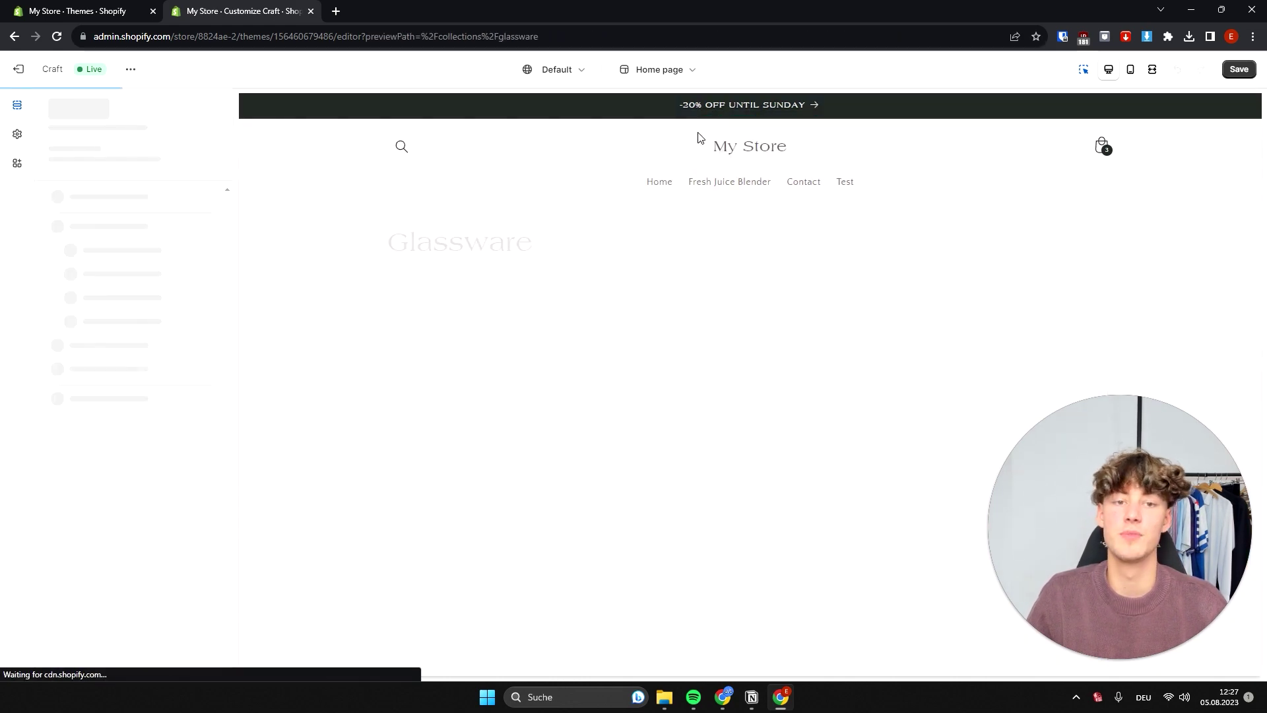
{"action": "scroll", "coordinate": [759, 297], "scroll_direction": "down", "scroll_amount": 3}
{"action": "scroll", "coordinate": [813, 354], "scroll_direction": "up", "scroll_amount": 3}
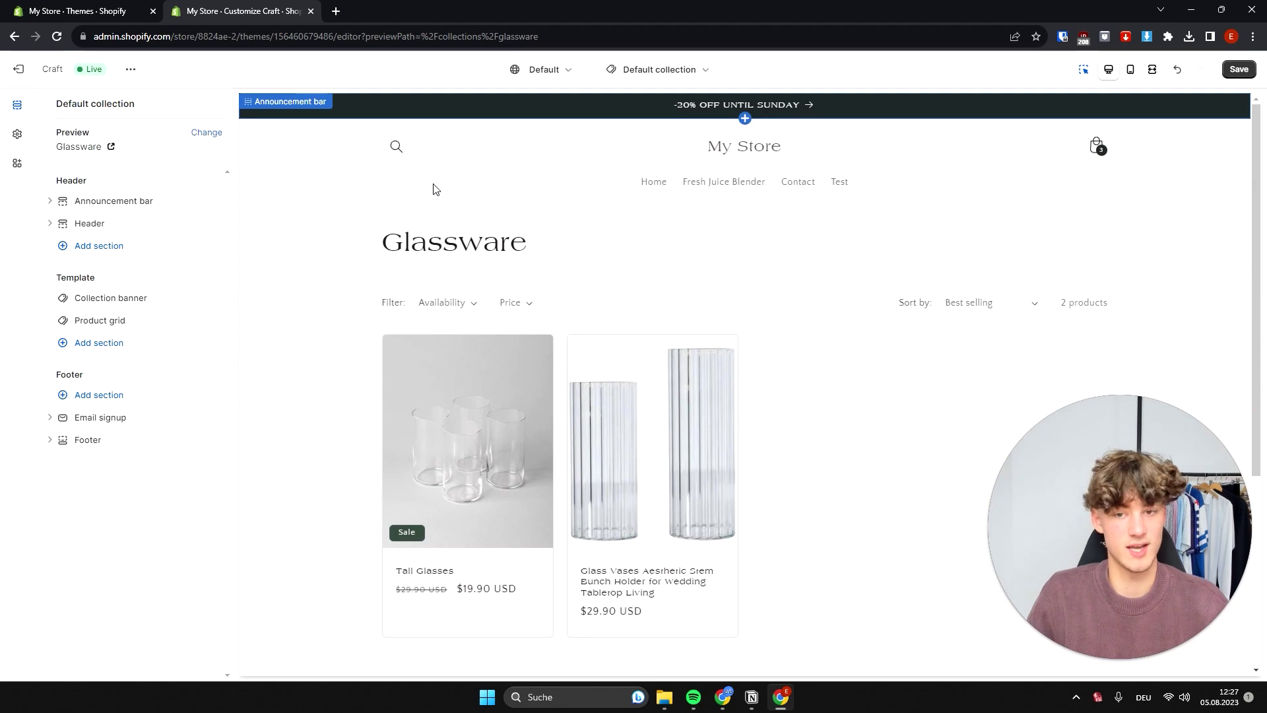
{"action": "left_click", "coordinate": [726, 183]}
{"action": "left_click", "coordinate": [752, 153]}
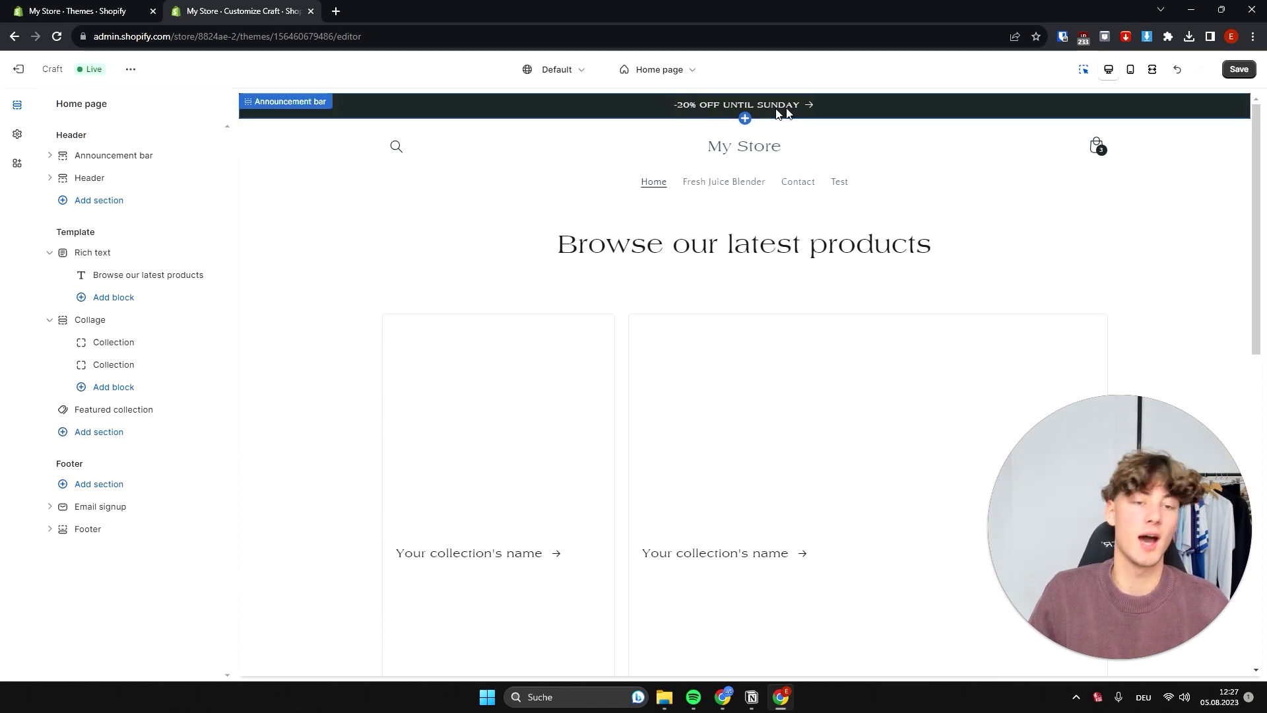
- Set the header's desktop logo position to Top left
{"action": "left_click", "coordinate": [401, 181]}
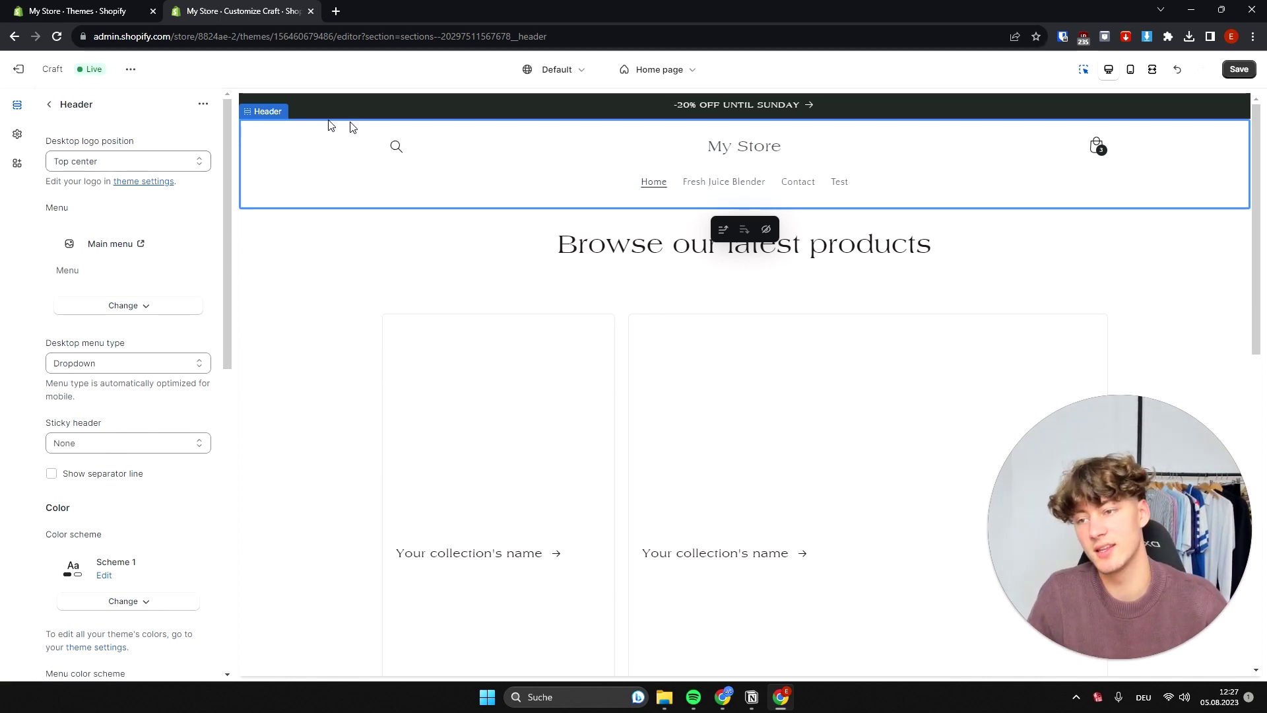
{"action": "left_click_drag", "start_coordinate": [136, 141], "coordinate": [41, 144]}
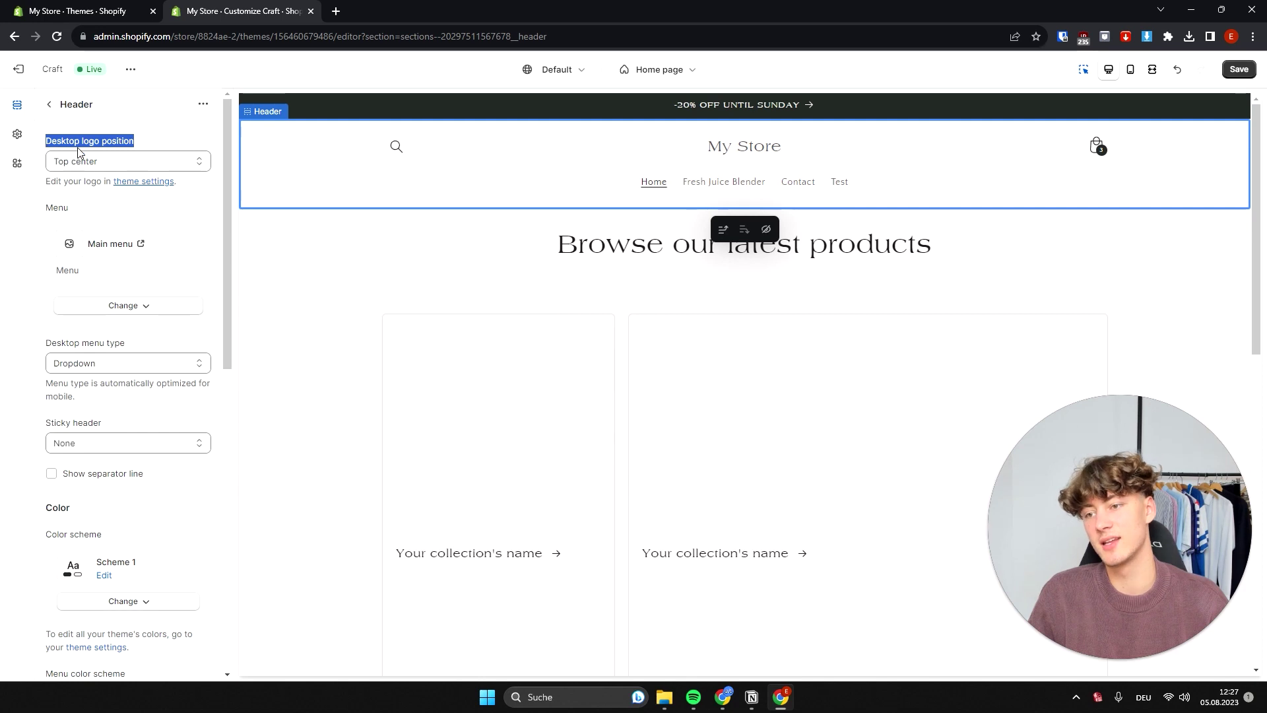
{"action": "double_click", "coordinate": [55, 143]}
{"action": "double_click", "coordinate": [116, 141]}
{"action": "left_click", "coordinate": [125, 170]}
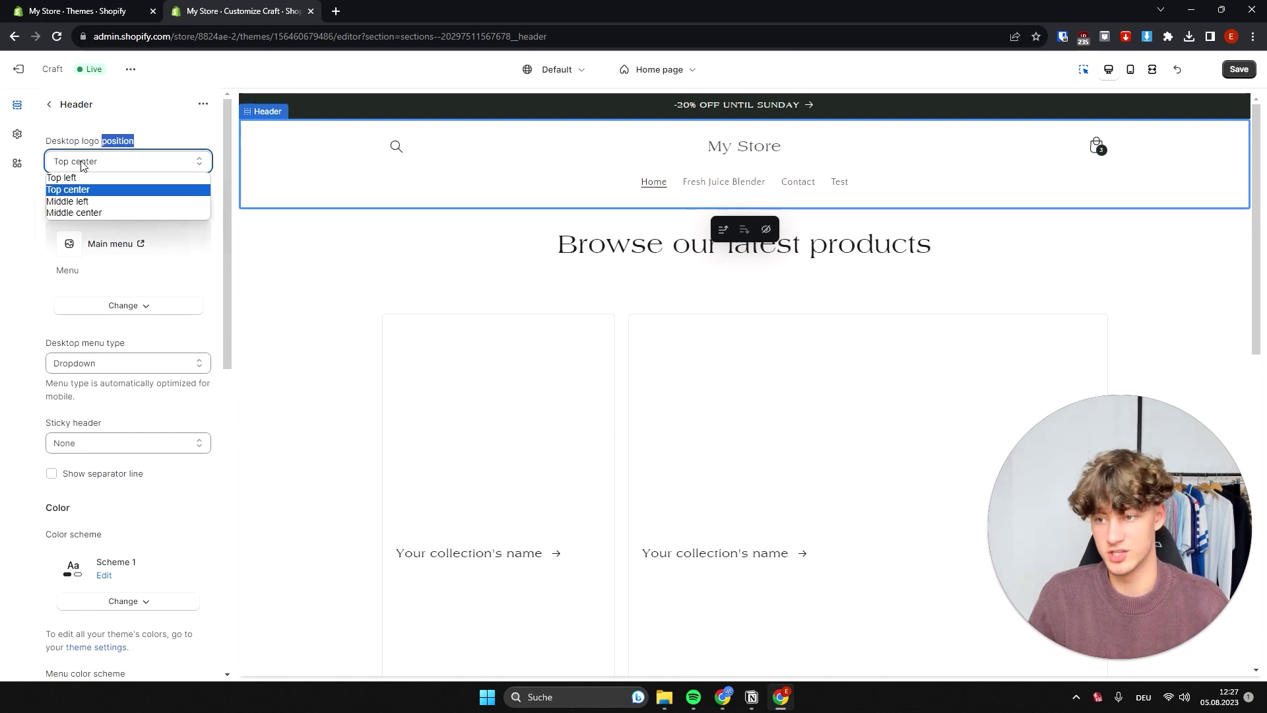
{"action": "left_click", "coordinate": [84, 175]}
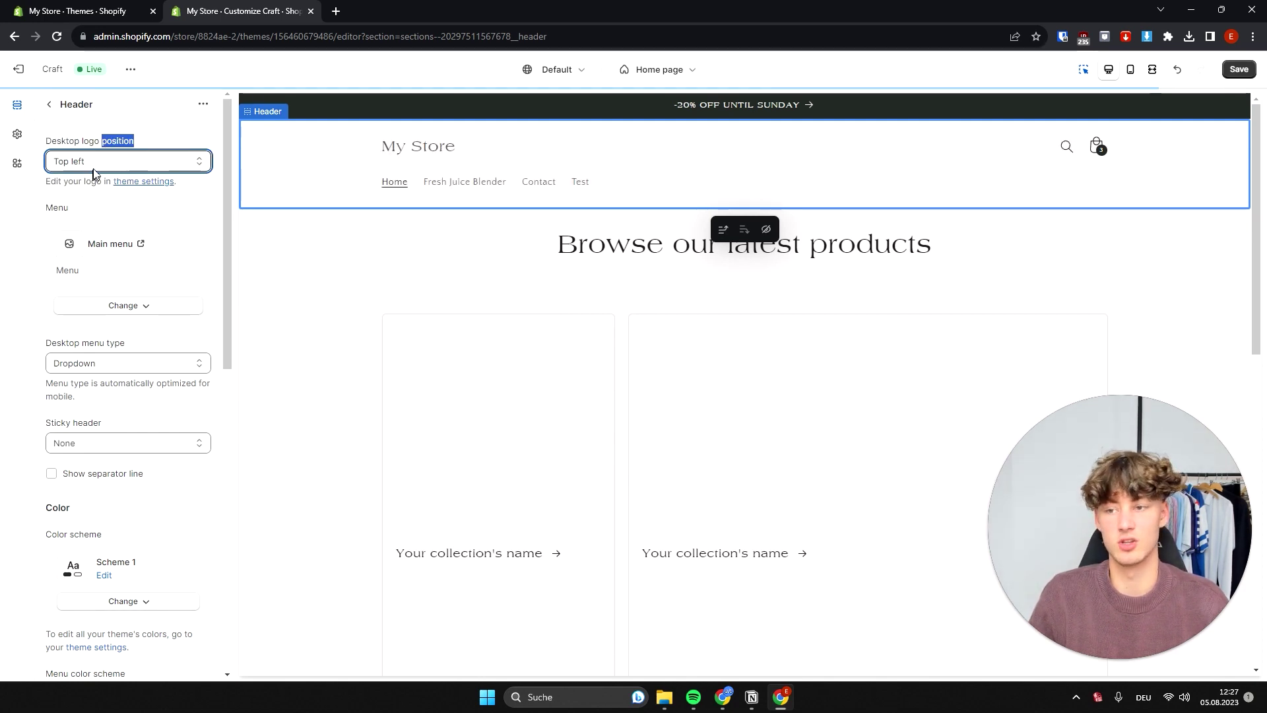
{"action": "left_click", "coordinate": [116, 111]}
{"action": "scroll", "coordinate": [86, 205], "scroll_direction": "down", "scroll_amount": 1}
{"action": "scroll", "coordinate": [85, 204], "scroll_direction": "up", "scroll_amount": 1}
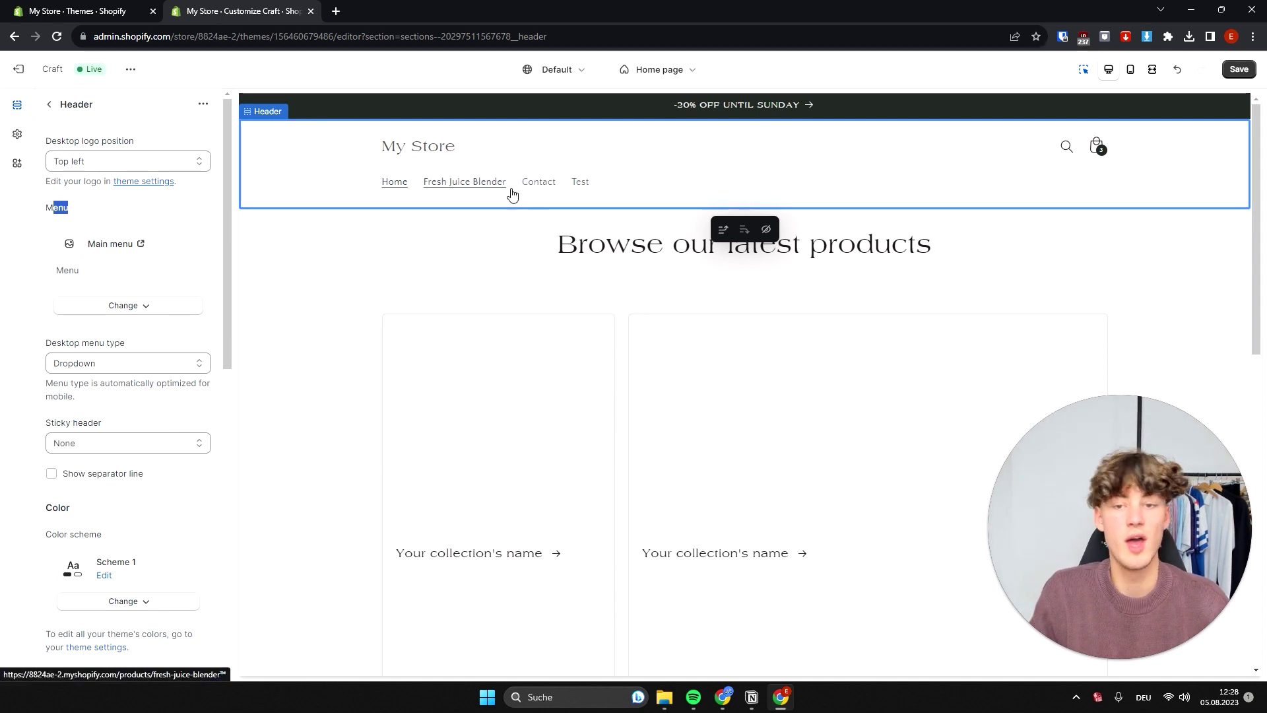
- Open the header's Main menu for editing and delete its Fresh Juice Blender item
{"action": "left_click", "coordinate": [140, 244]}
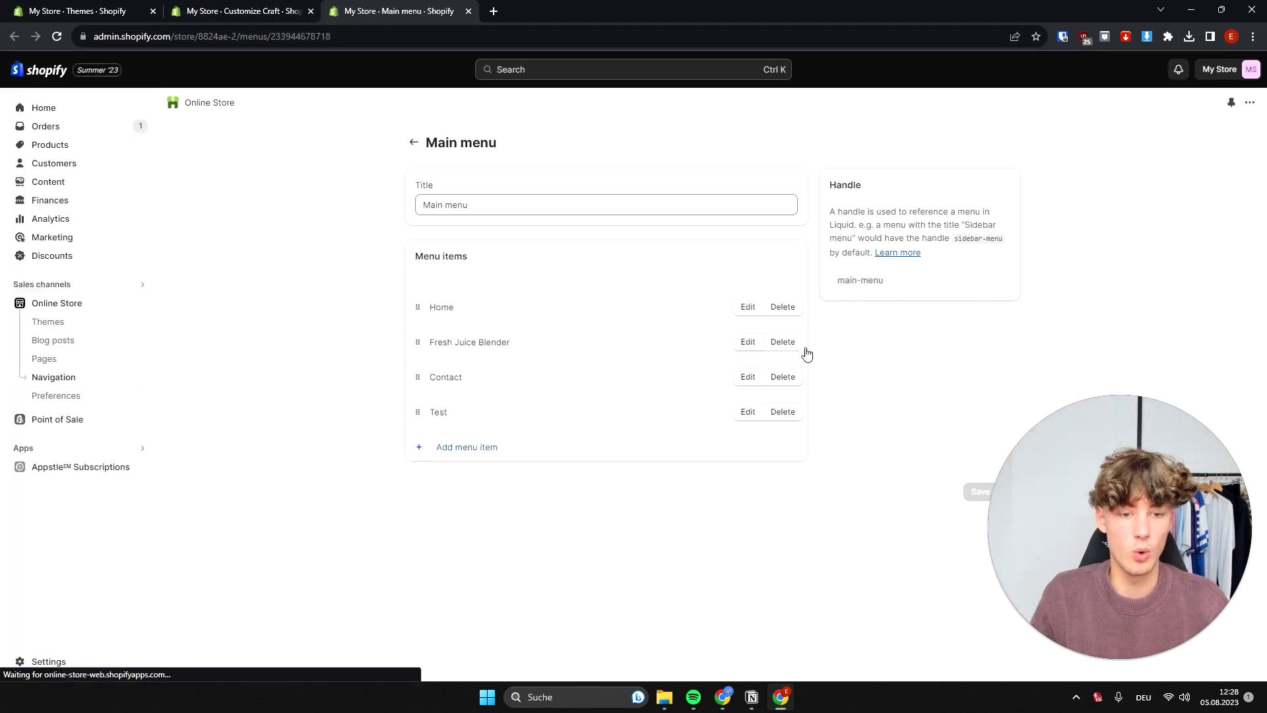
{"action": "left_click", "coordinate": [782, 342]}
{"action": "left_click", "coordinate": [814, 407]}
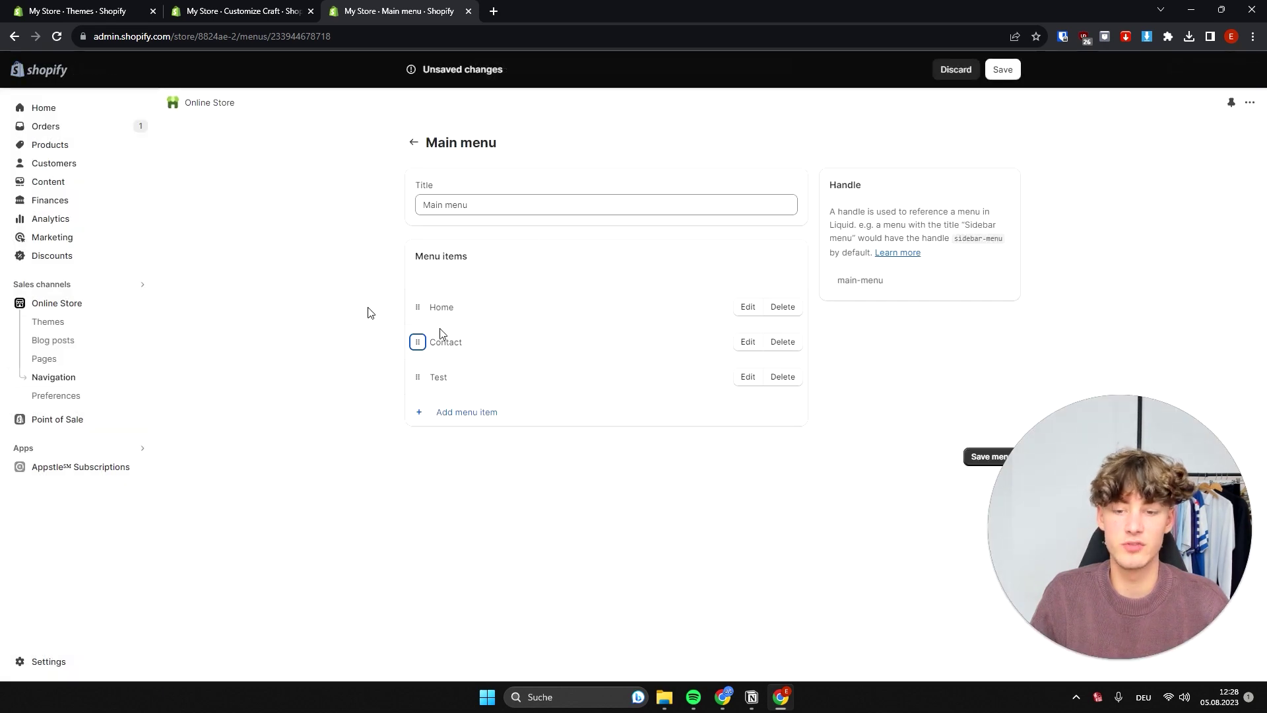
- Add a menu item named "Collections" to the Main menu, linked to All collections
{"action": "left_click", "coordinate": [470, 416]}
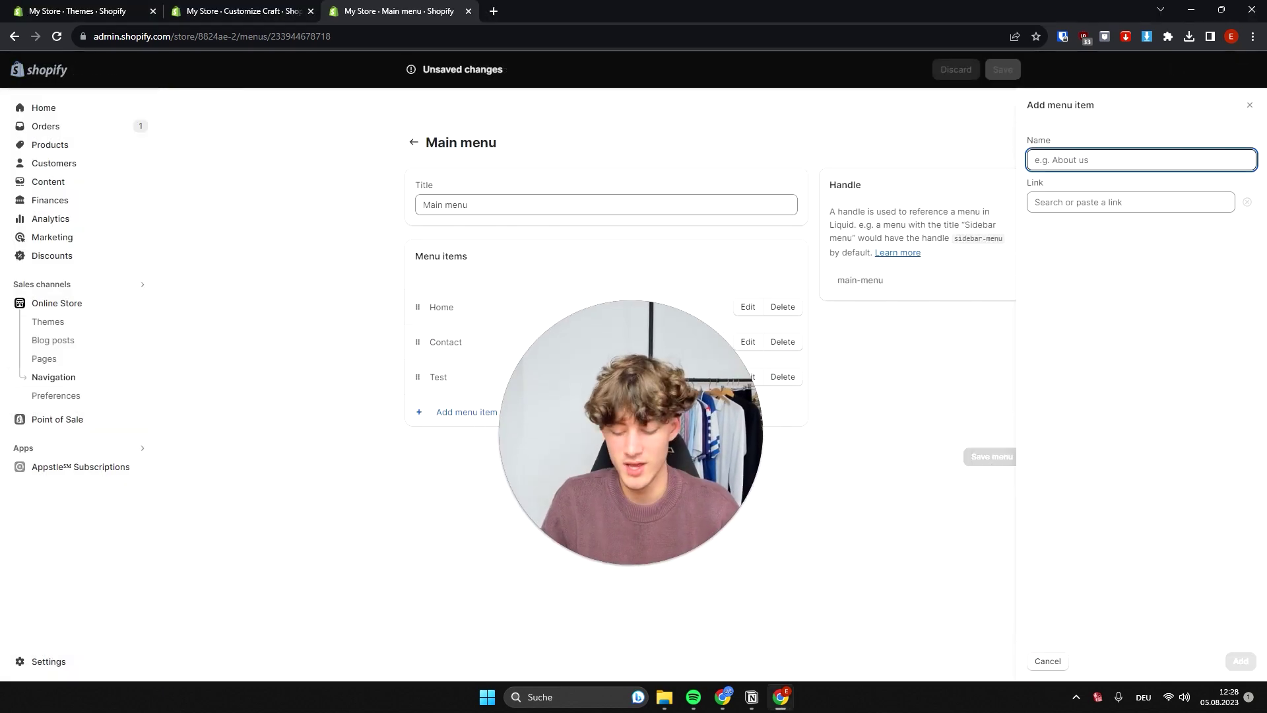
{"action": "type", "text": "Collections"}
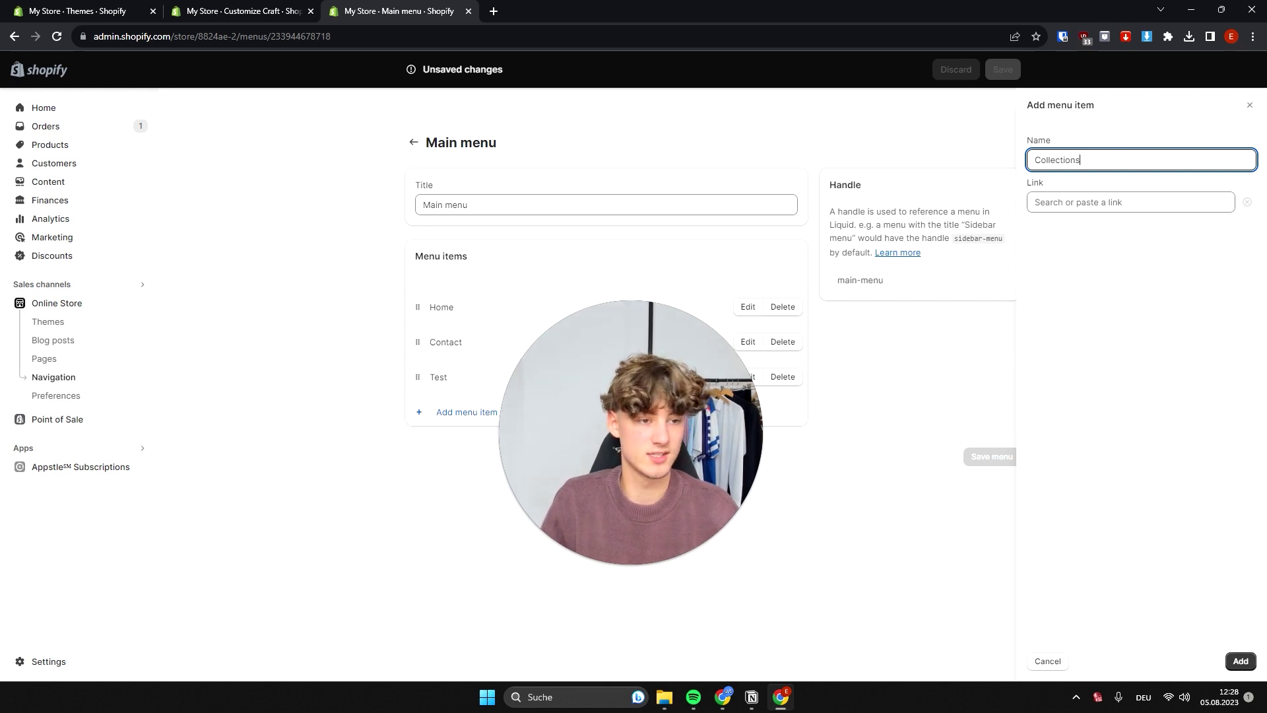
{"action": "double_click", "coordinate": [1188, 150]}
{"action": "left_click", "coordinate": [1094, 144]}
{"action": "left_click_drag", "start_coordinate": [1093, 144], "coordinate": [1069, 201]}
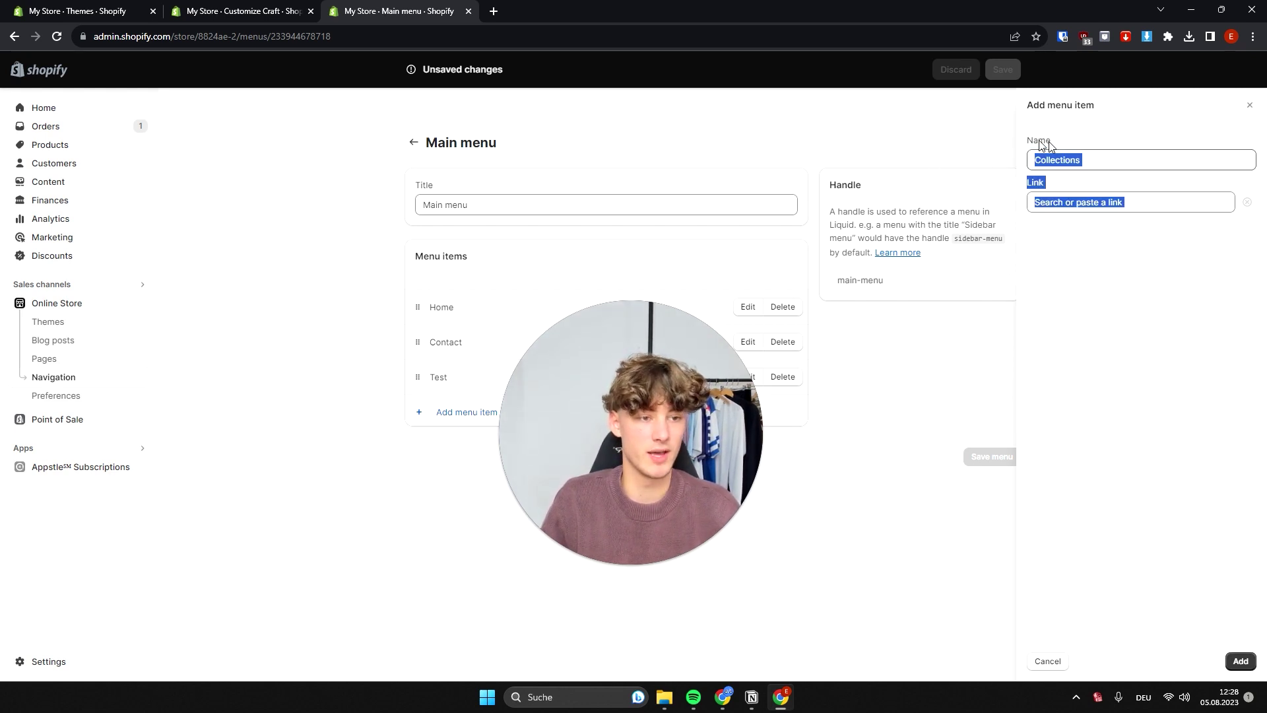
{"action": "left_click", "coordinate": [1066, 198]}
{"action": "left_click_drag", "start_coordinate": [1029, 140], "coordinate": [1066, 200]}
{"action": "left_click", "coordinate": [1059, 194]}
{"action": "left_click", "coordinate": [1059, 199]}
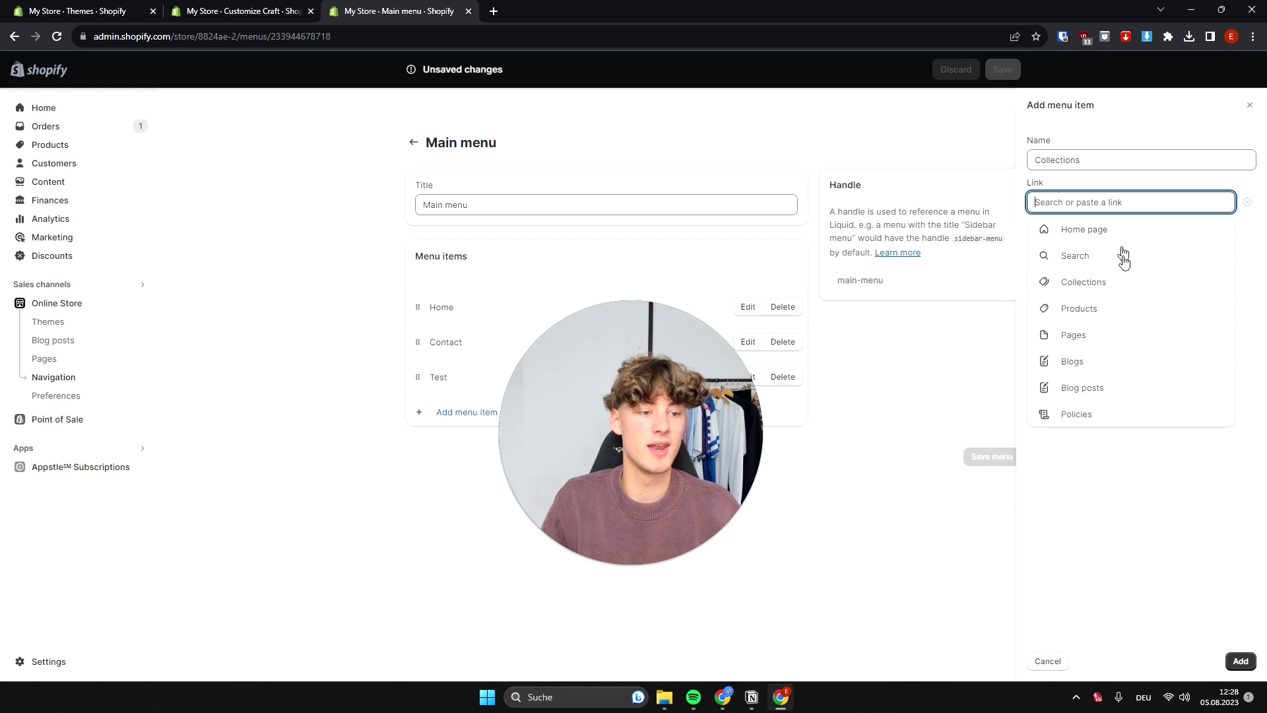
{"action": "left_click", "coordinate": [1078, 282]}
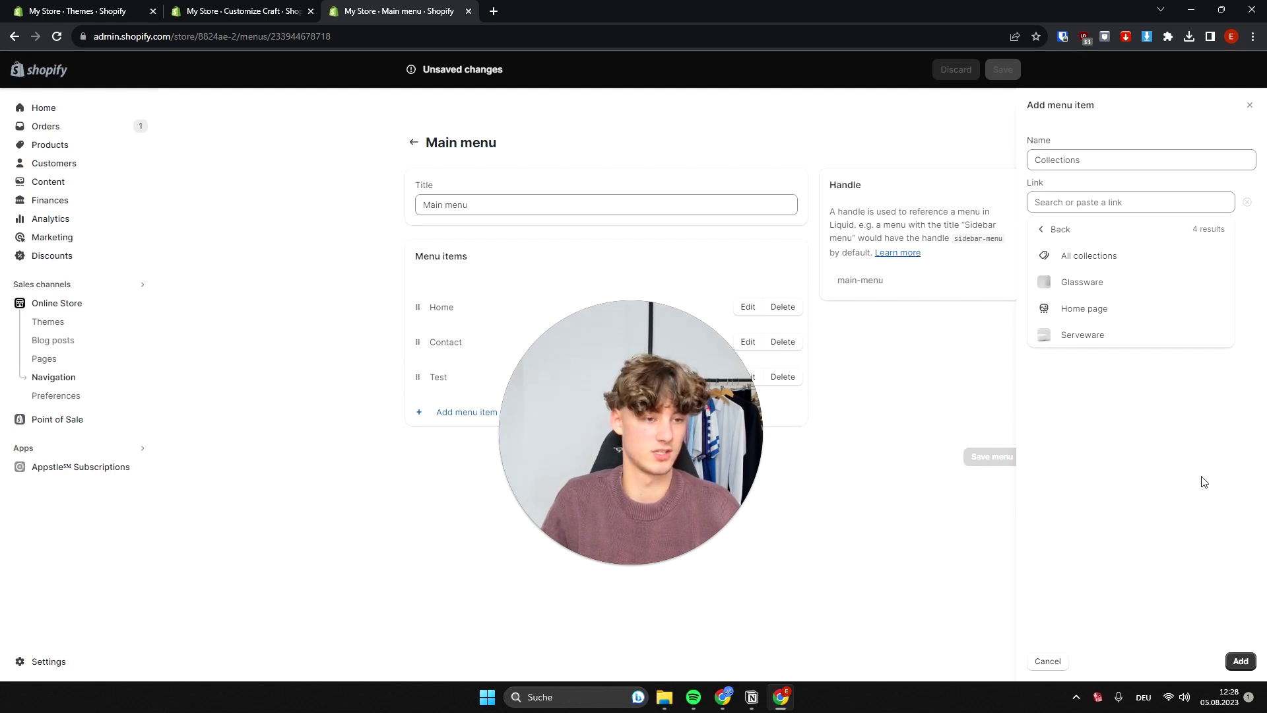
{"action": "left_click", "coordinate": [1107, 263]}
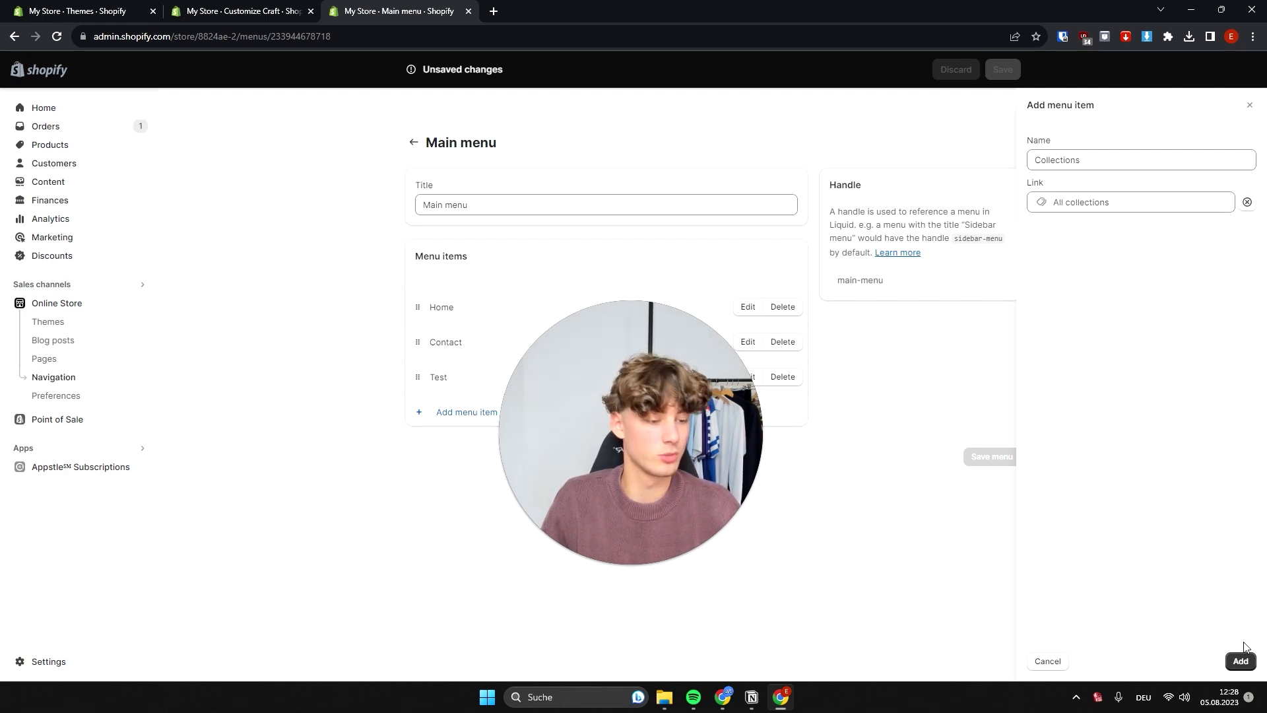
{"action": "left_click", "coordinate": [1239, 661]}
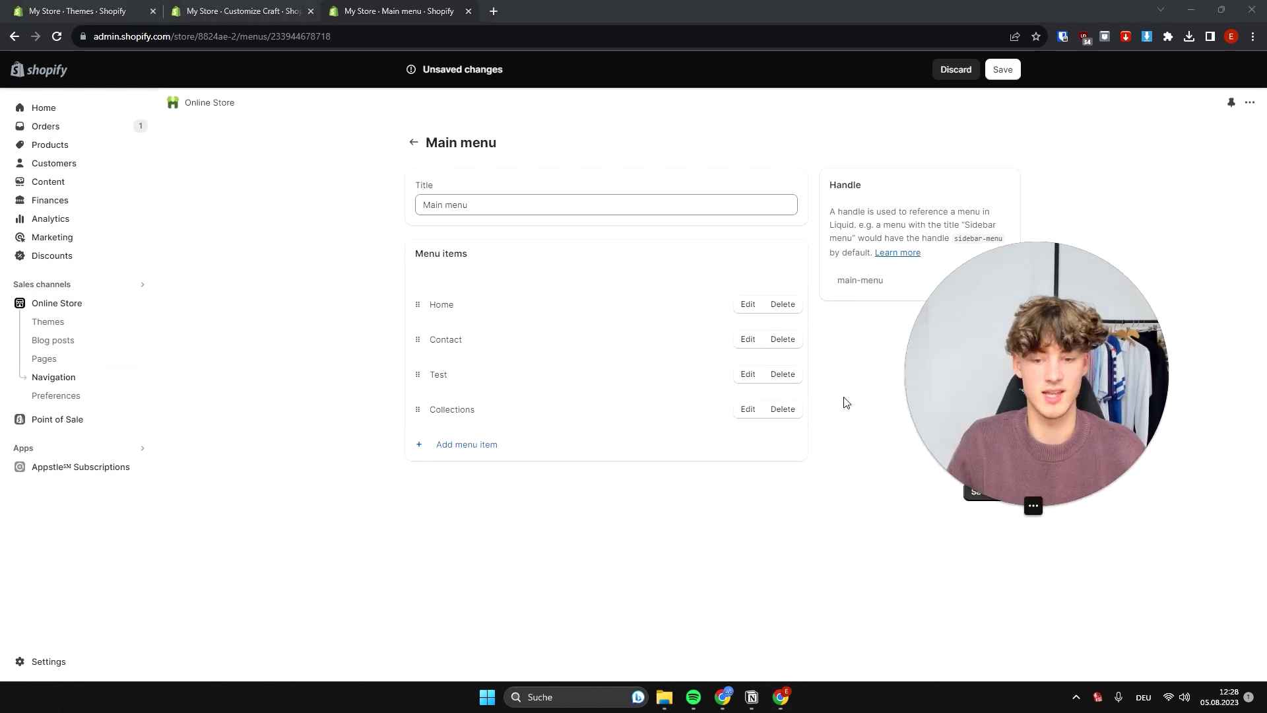
- Save the edited Main menu, and save the header changes back in the theme editor
{"action": "left_click", "coordinate": [541, 444]}
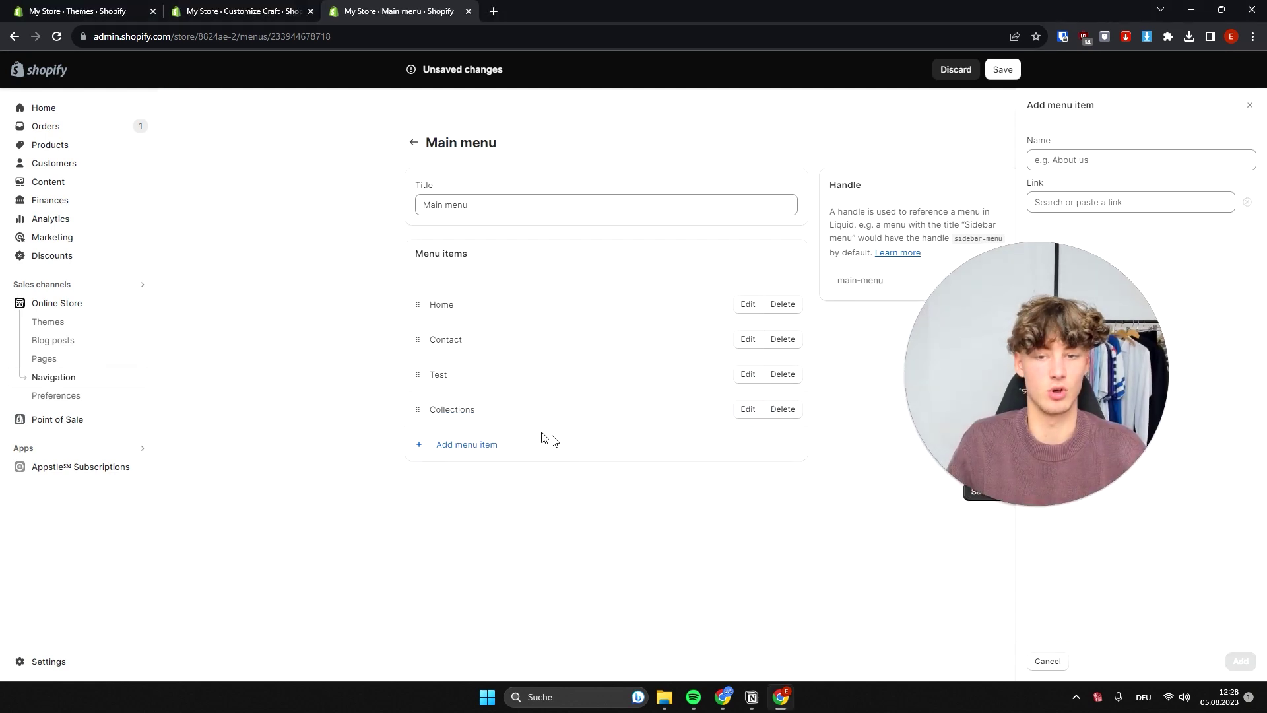
{"action": "left_click", "coordinate": [1249, 105]}
{"action": "left_click", "coordinate": [990, 492]}
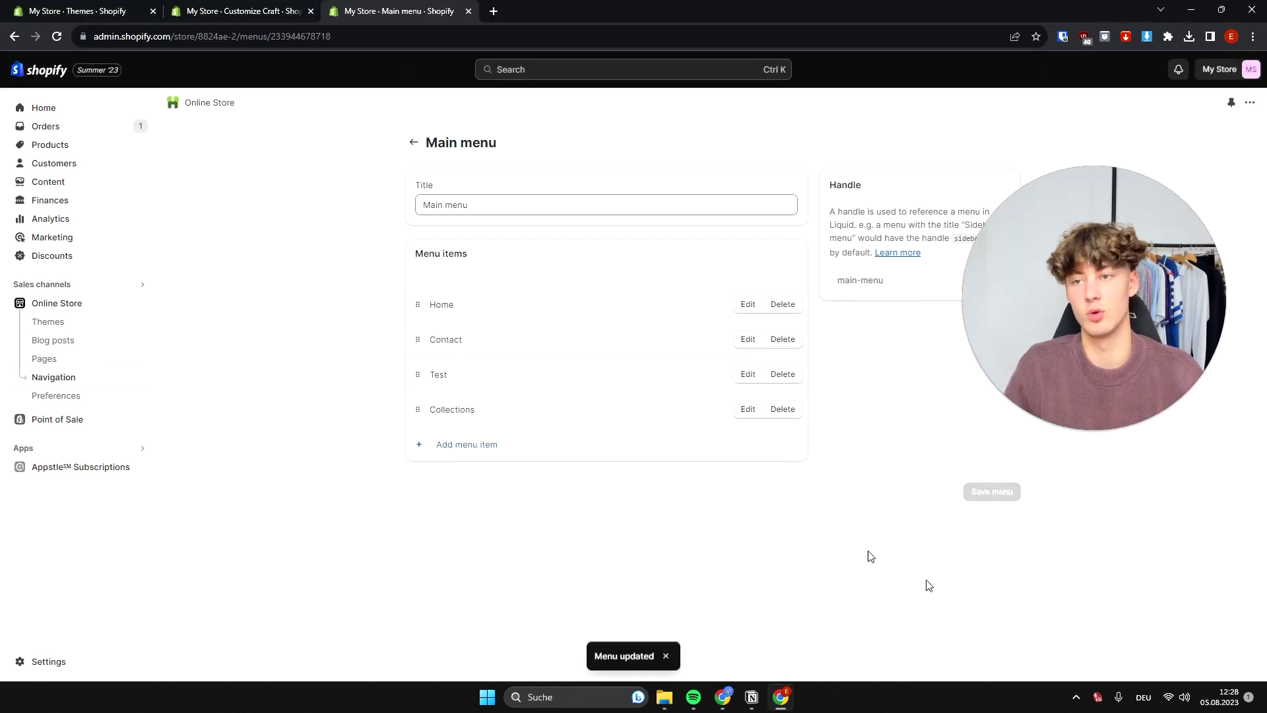
{"action": "left_click", "coordinate": [313, 8]}
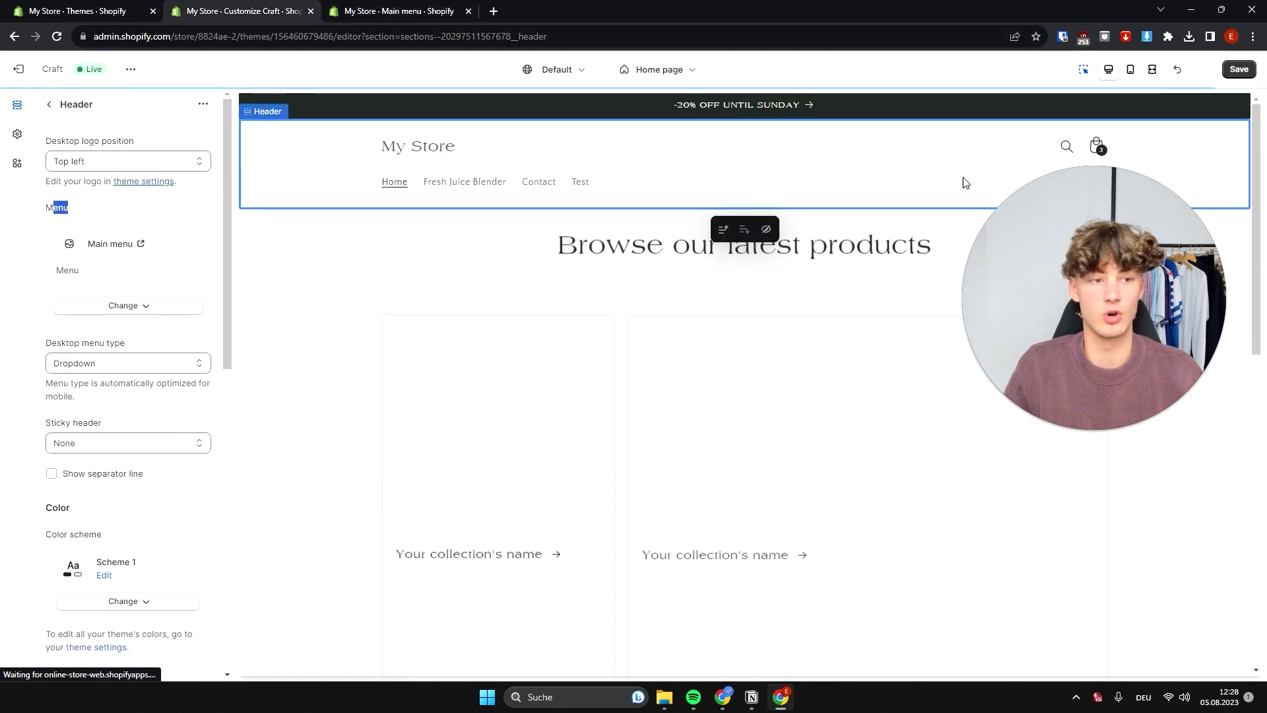
{"action": "left_click", "coordinate": [1240, 69]}
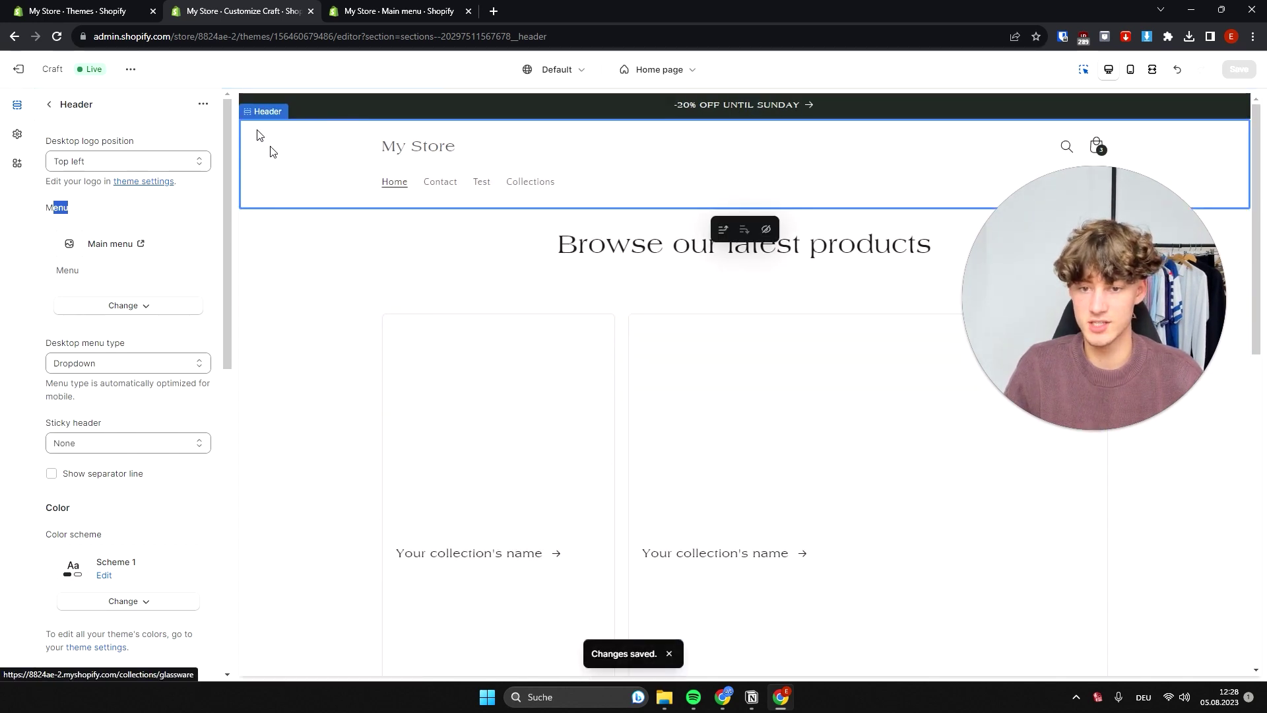
- Follow the Collections menu link in the preview to check the page, and return to the home page
{"action": "left_click", "coordinate": [531, 185]}
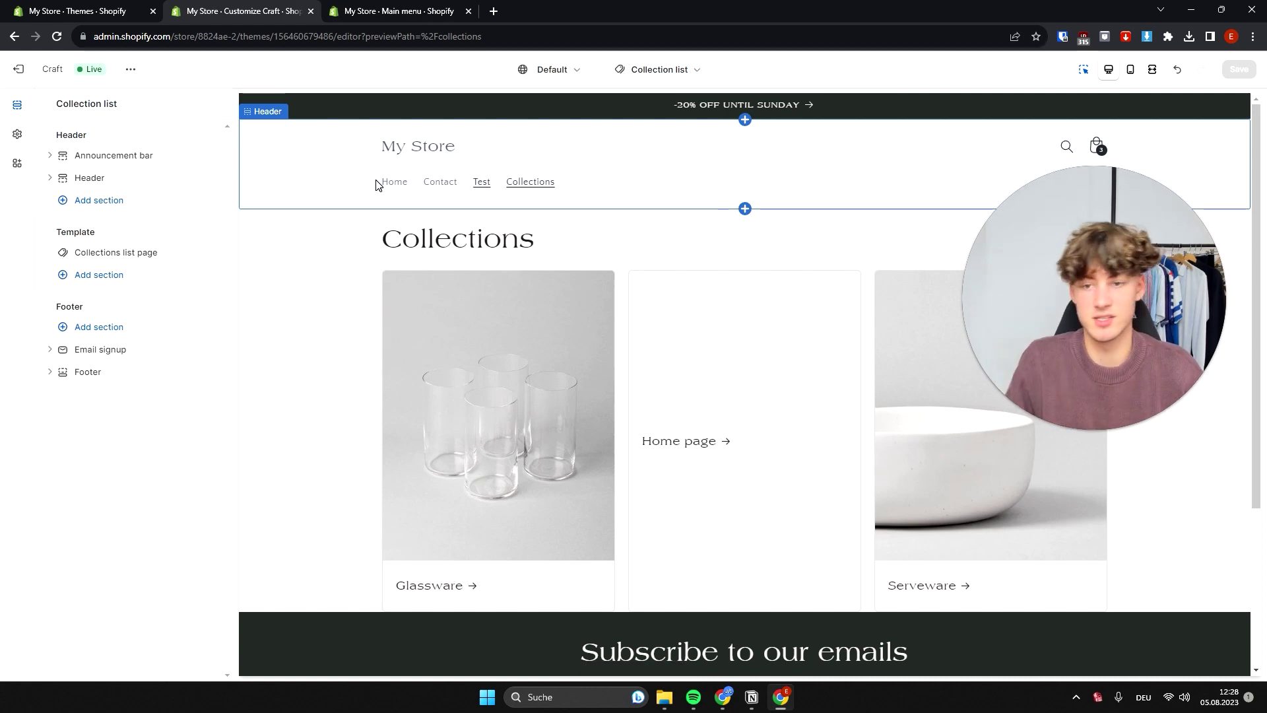
{"action": "left_click", "coordinate": [399, 187]}
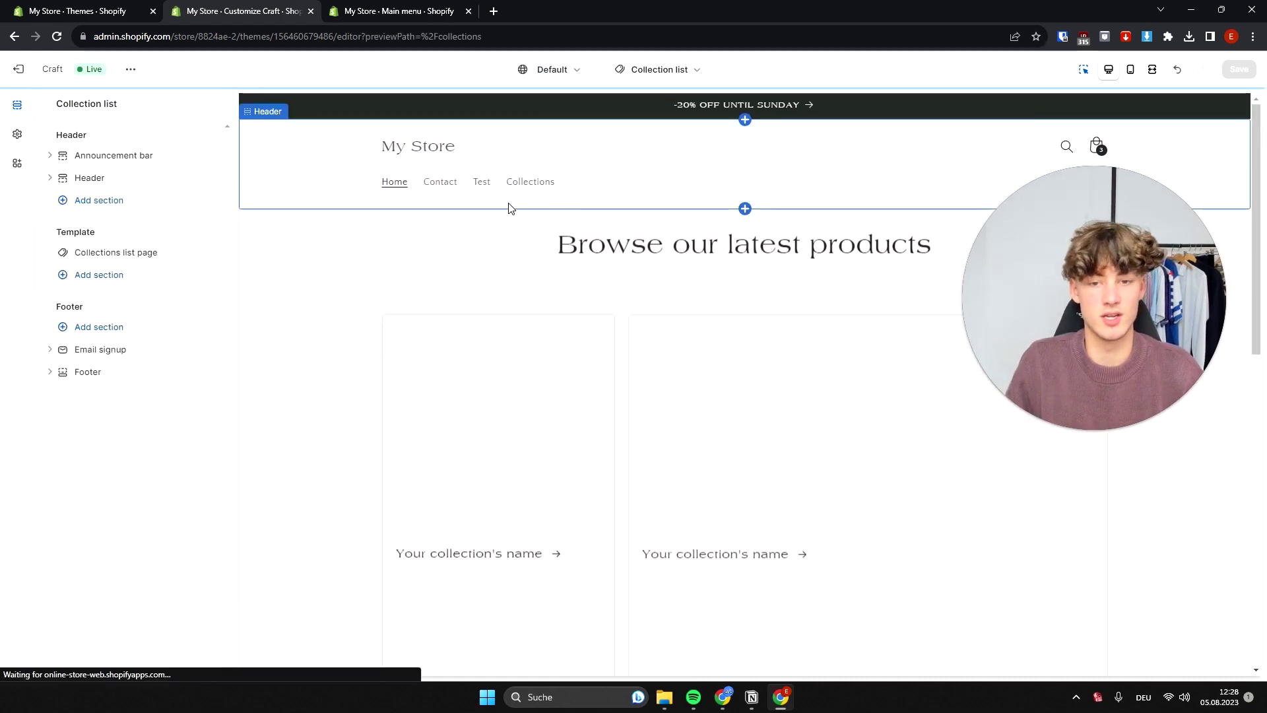
{"action": "left_click", "coordinate": [423, 151]}
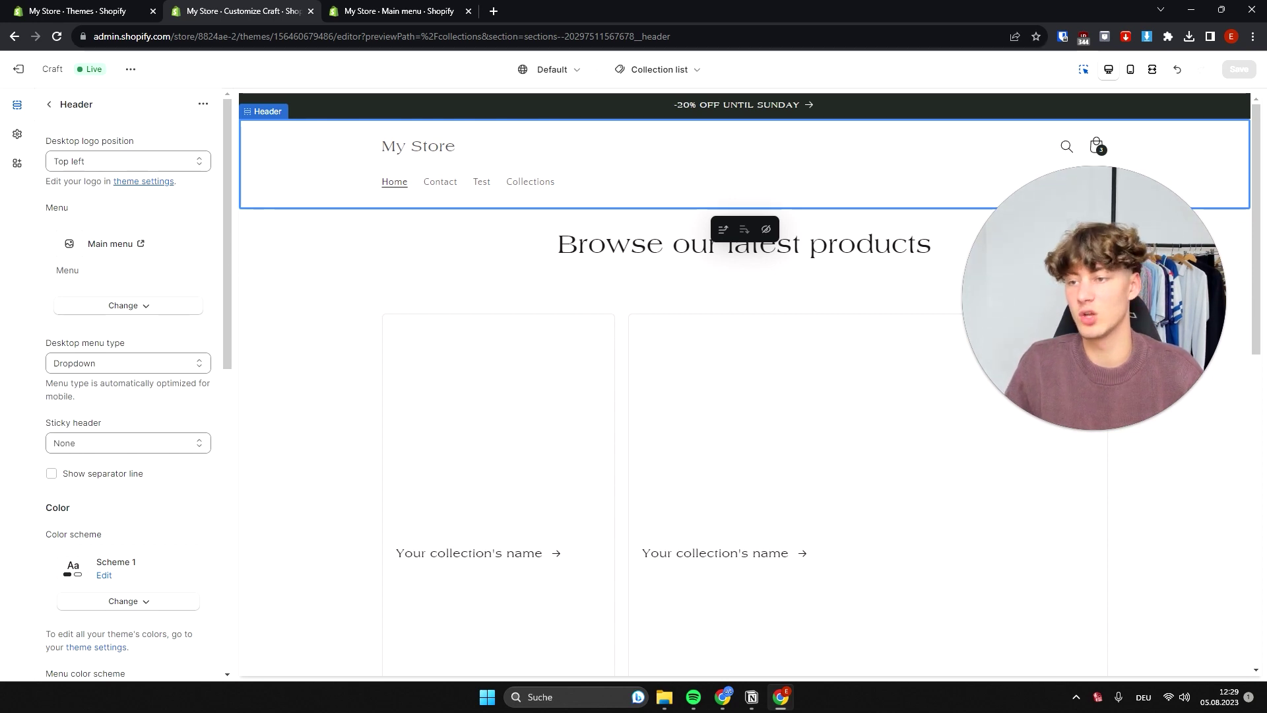
{"action": "left_click", "coordinate": [49, 104]}
- Look through the theme settings categories, examining the logo, color scheme and typography options
{"action": "left_click", "coordinate": [20, 138]}
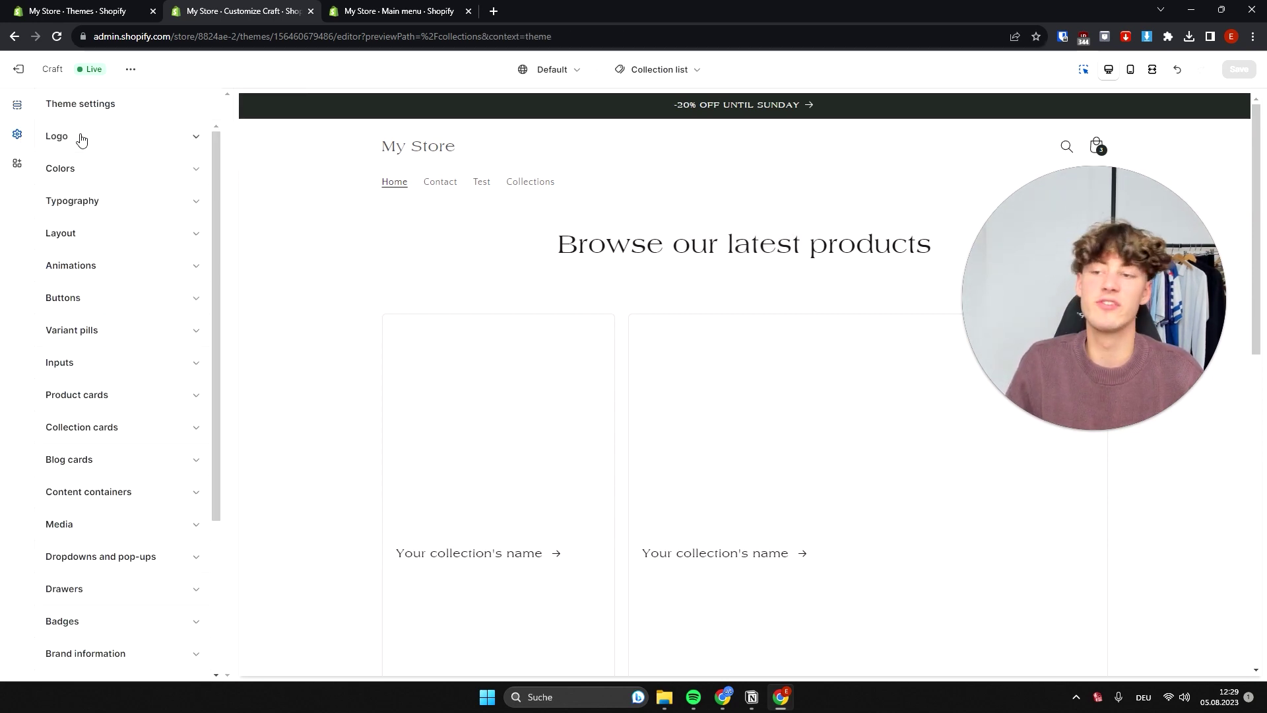
{"action": "left_click", "coordinate": [123, 134]}
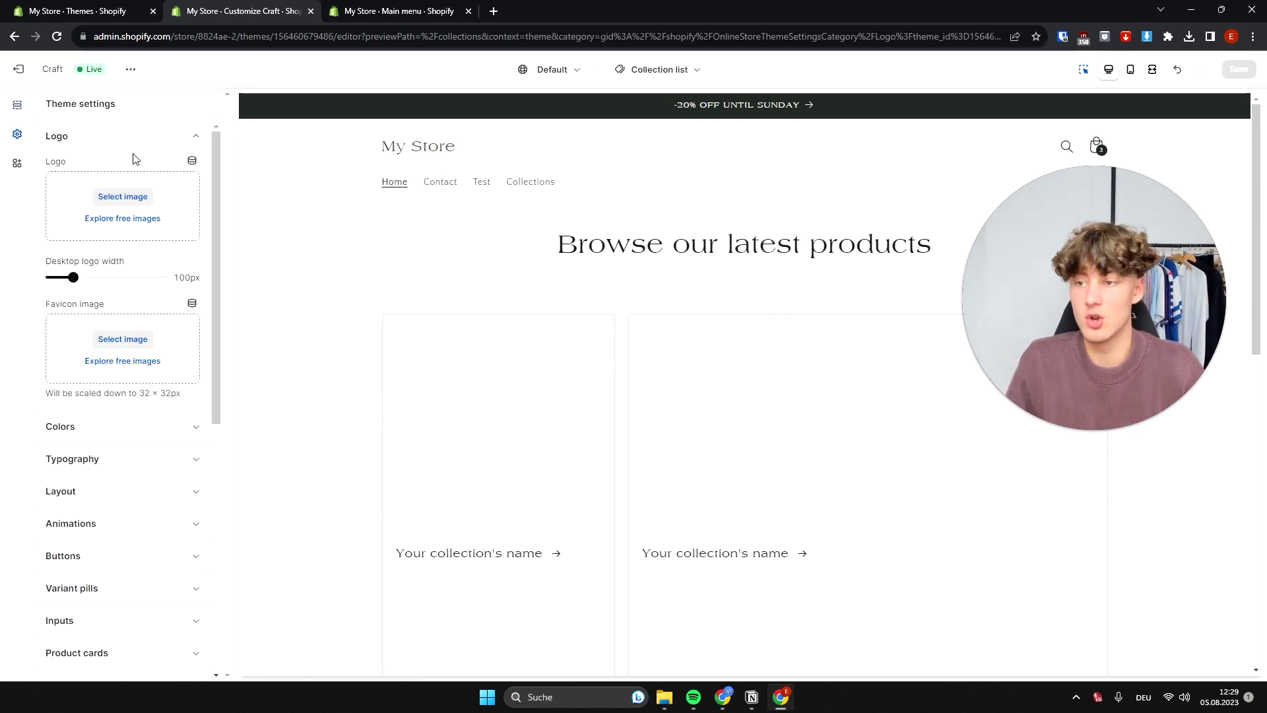
{"action": "left_click", "coordinate": [177, 137]}
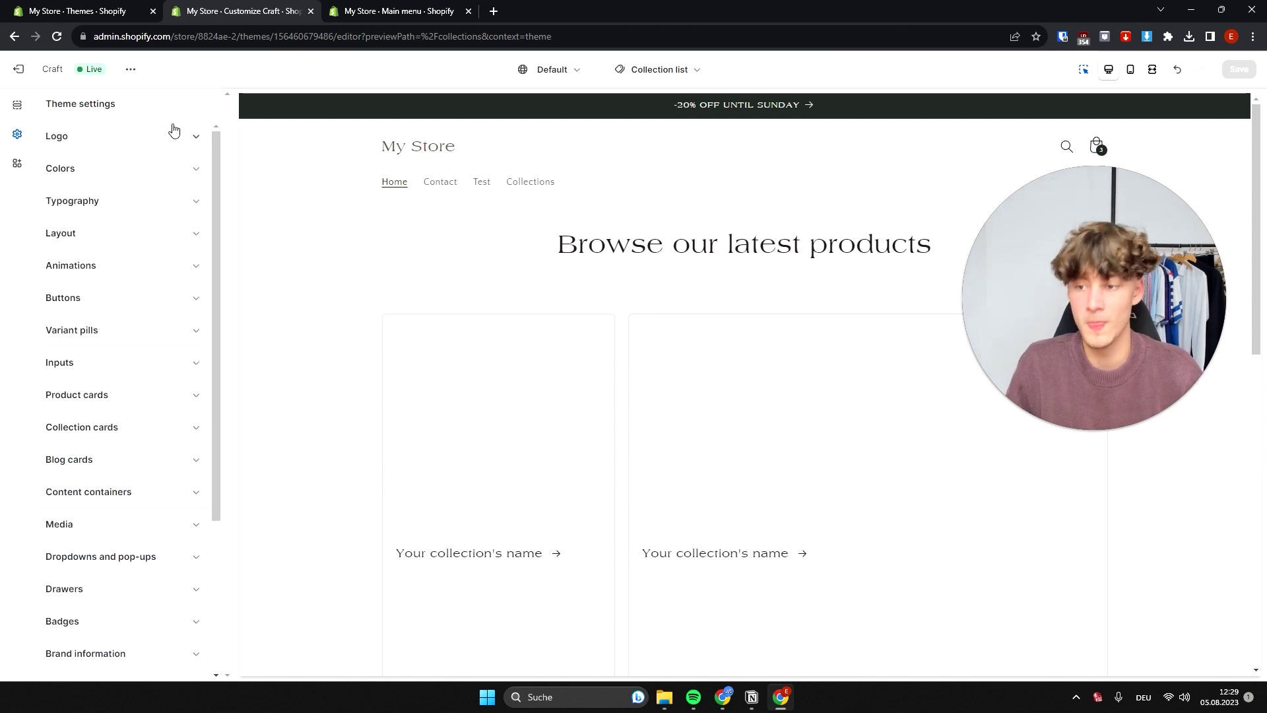
{"action": "scroll", "coordinate": [190, 353], "scroll_direction": "down", "scroll_amount": 3}
{"action": "scroll", "coordinate": [184, 348], "scroll_direction": "up", "scroll_amount": 3}
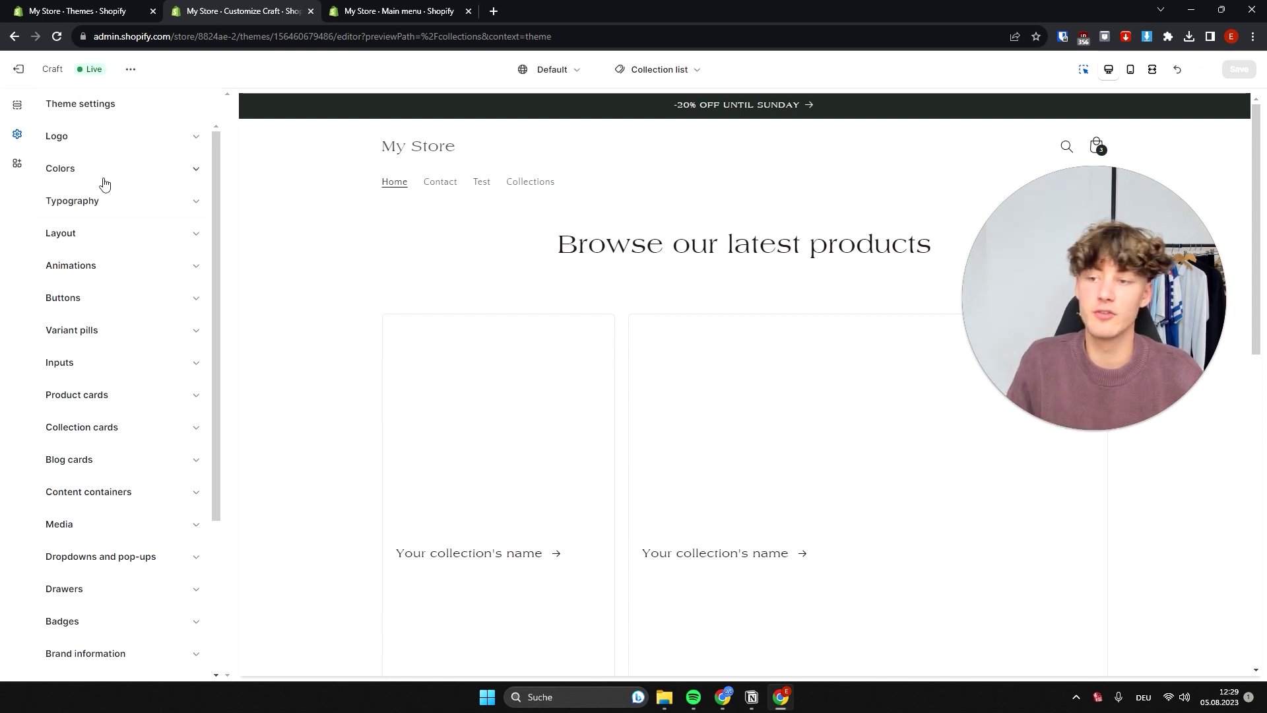
{"action": "left_click", "coordinate": [115, 140]}
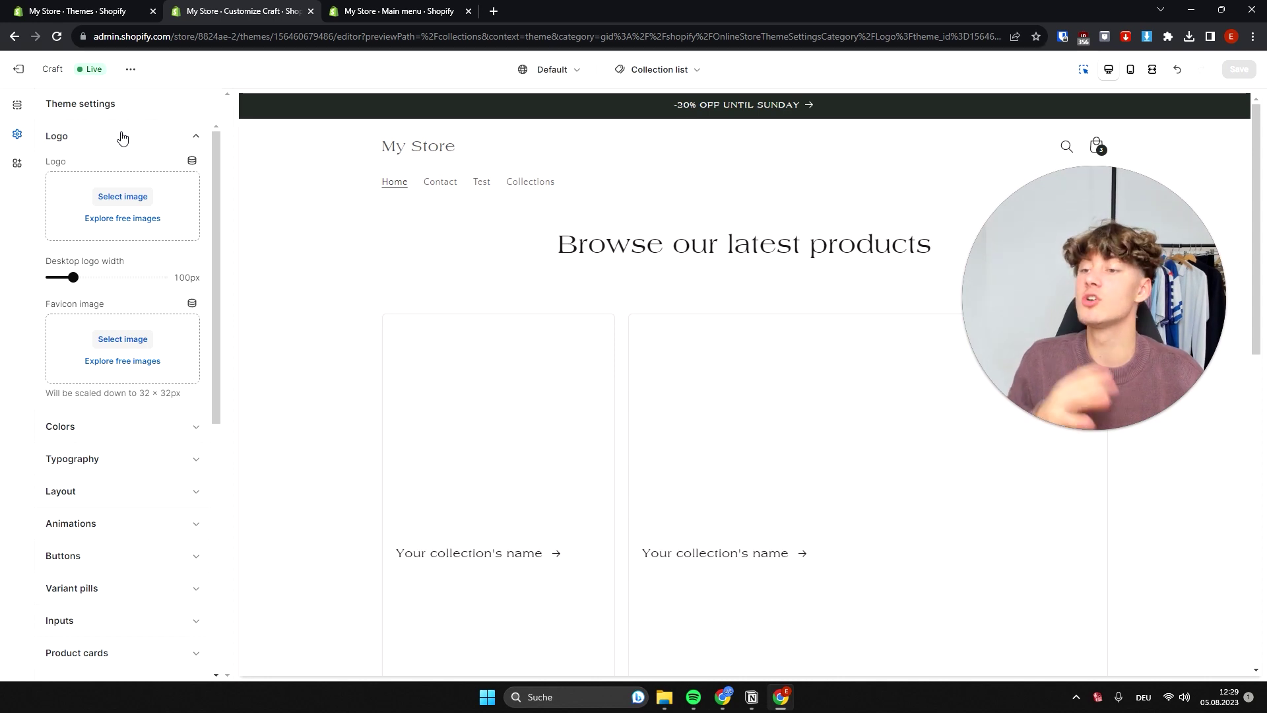
{"action": "left_click", "coordinate": [120, 140]}
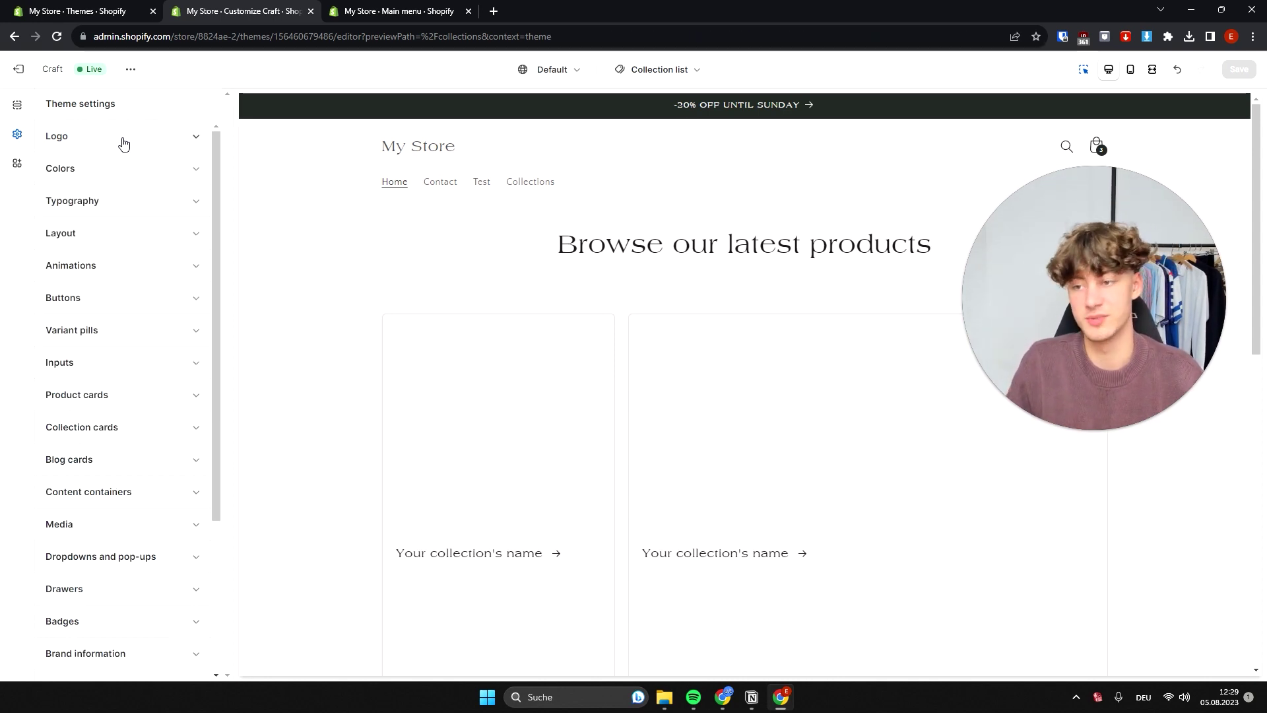
{"action": "left_click", "coordinate": [129, 175]}
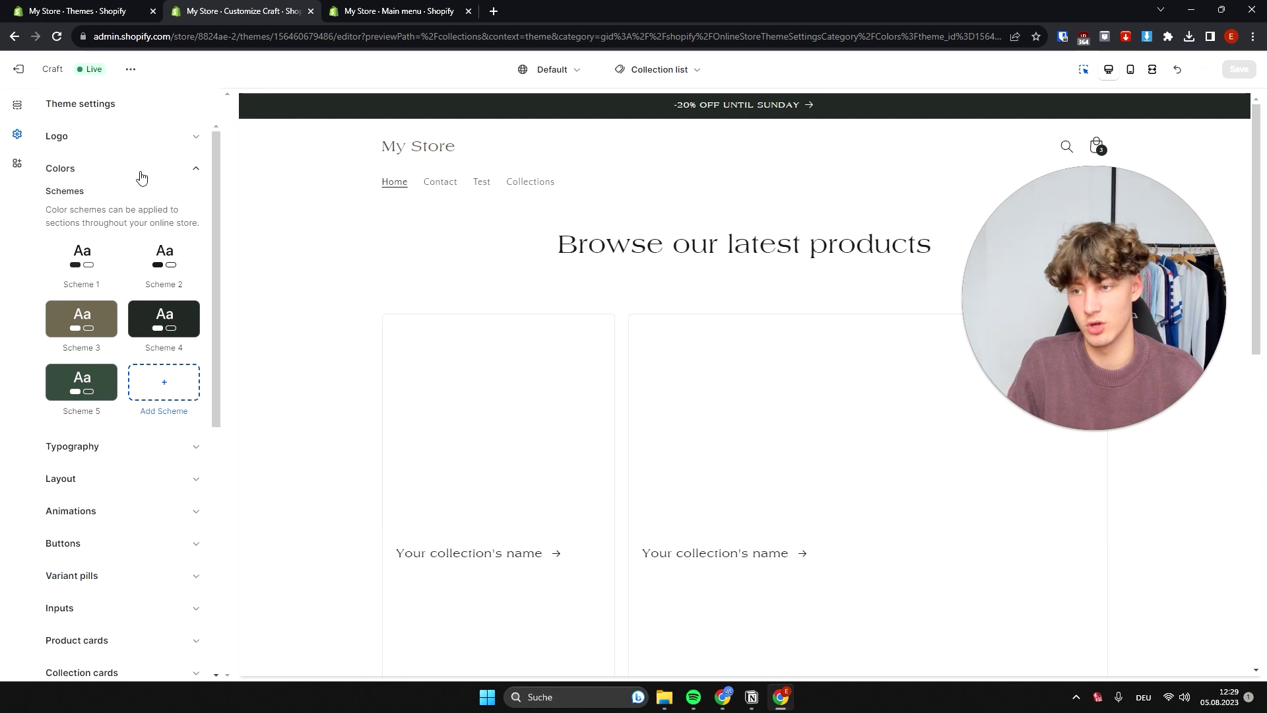
{"action": "left_click", "coordinate": [107, 168]}
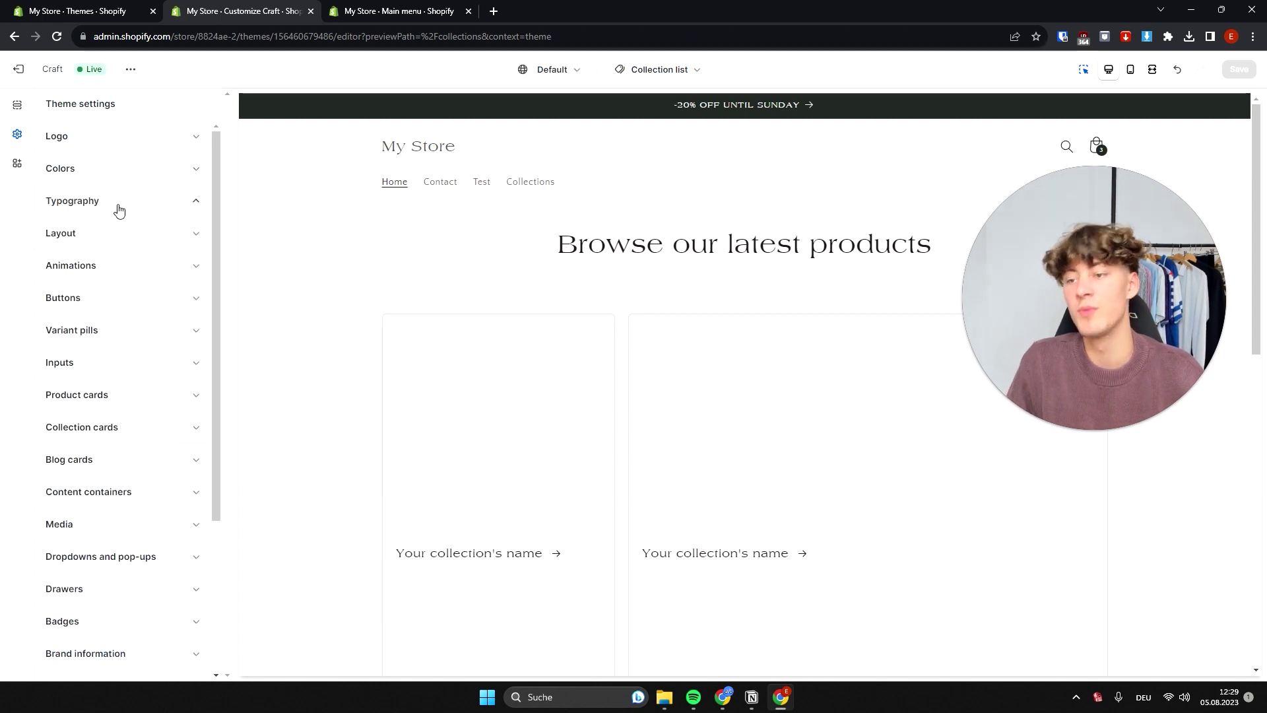
{"action": "left_click", "coordinate": [119, 205]}
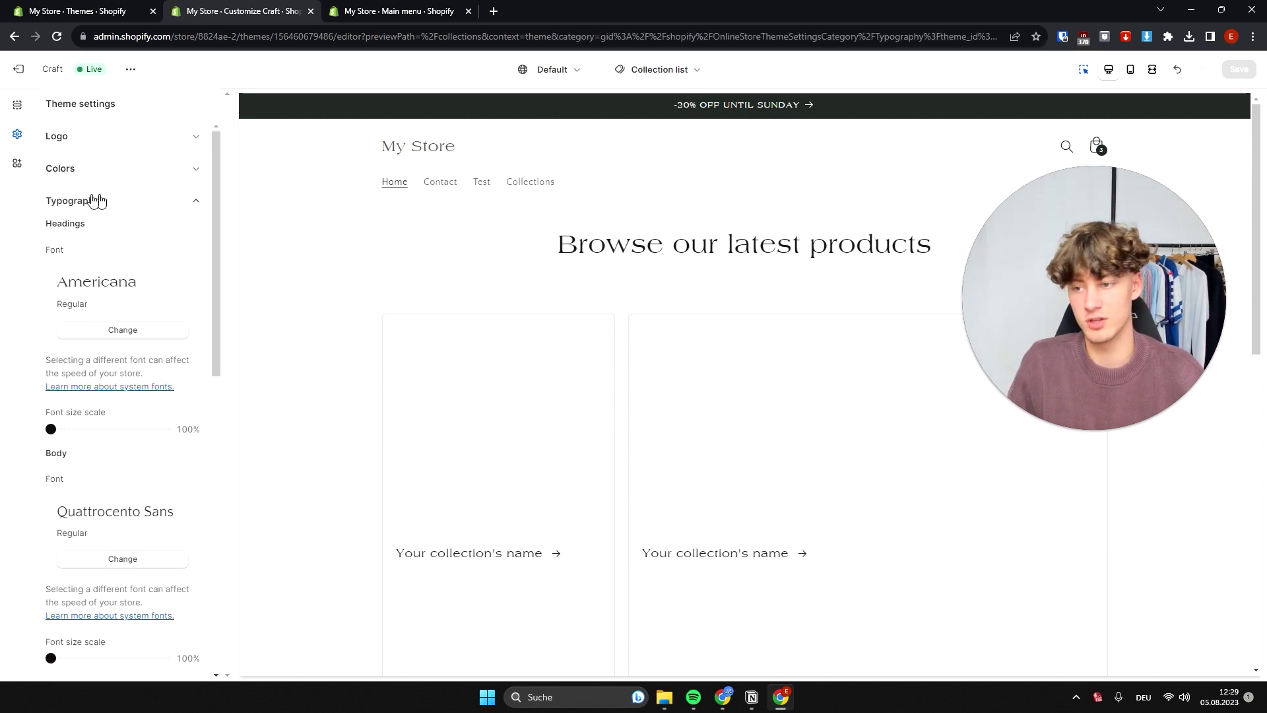
{"action": "left_click", "coordinate": [141, 201]}
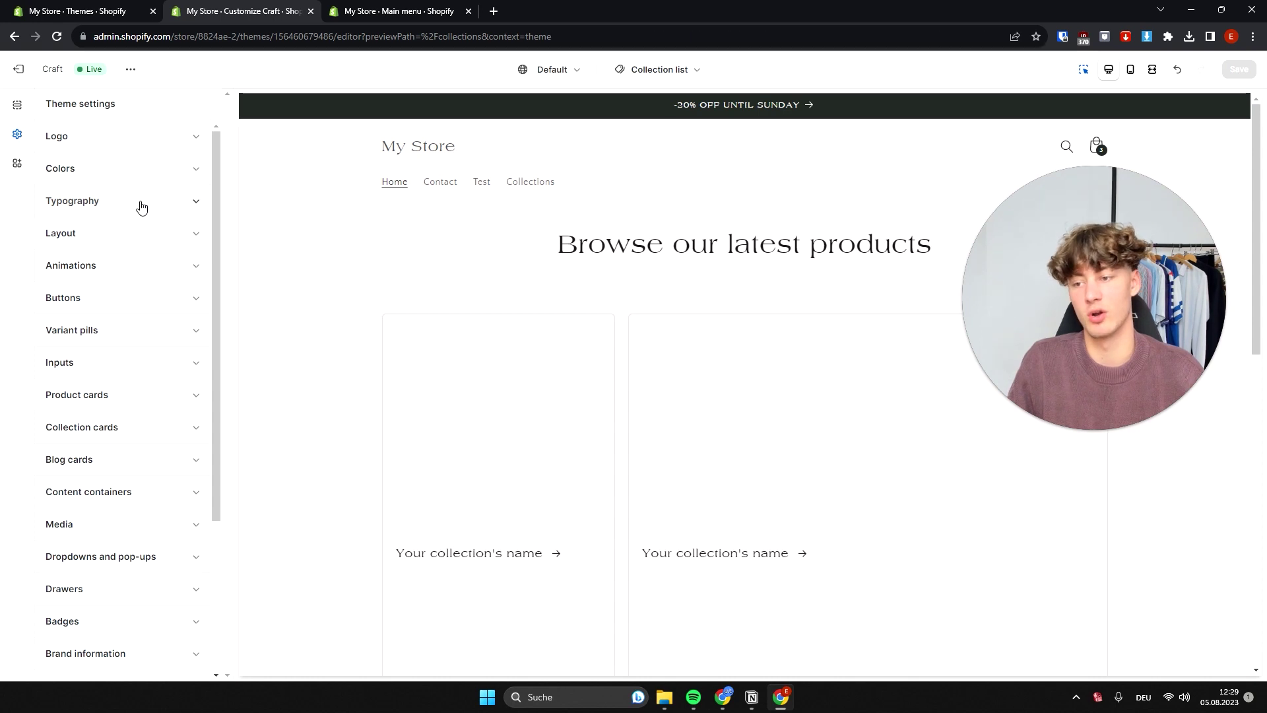
{"action": "scroll", "coordinate": [127, 307], "scroll_direction": "down", "scroll_amount": 2}
{"action": "scroll", "coordinate": [139, 317], "scroll_direction": "up", "scroll_amount": 2}
{"action": "scroll", "coordinate": [148, 326], "scroll_direction": "down", "scroll_amount": 3}
{"action": "scroll", "coordinate": [149, 322], "scroll_direction": "up", "scroll_amount": 5}
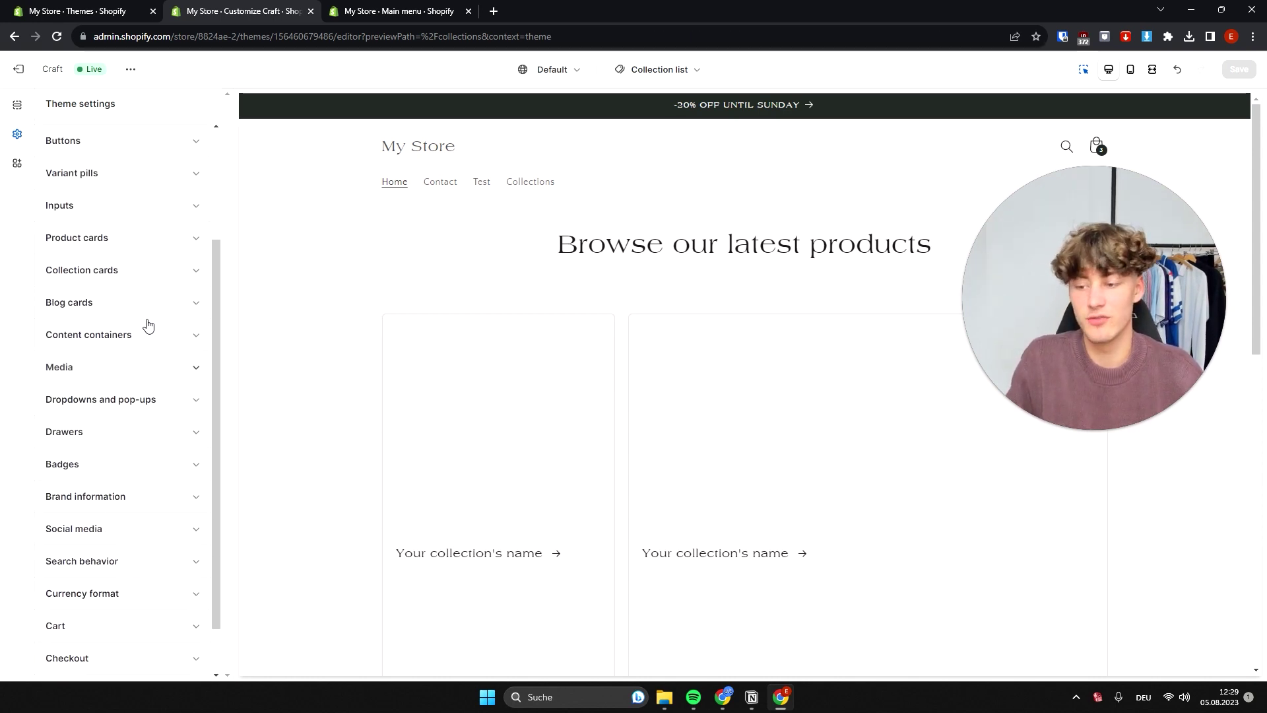
{"action": "scroll", "coordinate": [151, 314], "scroll_direction": "down", "scroll_amount": 3}
{"action": "scroll", "coordinate": [150, 314], "scroll_direction": "up", "scroll_amount": 3}
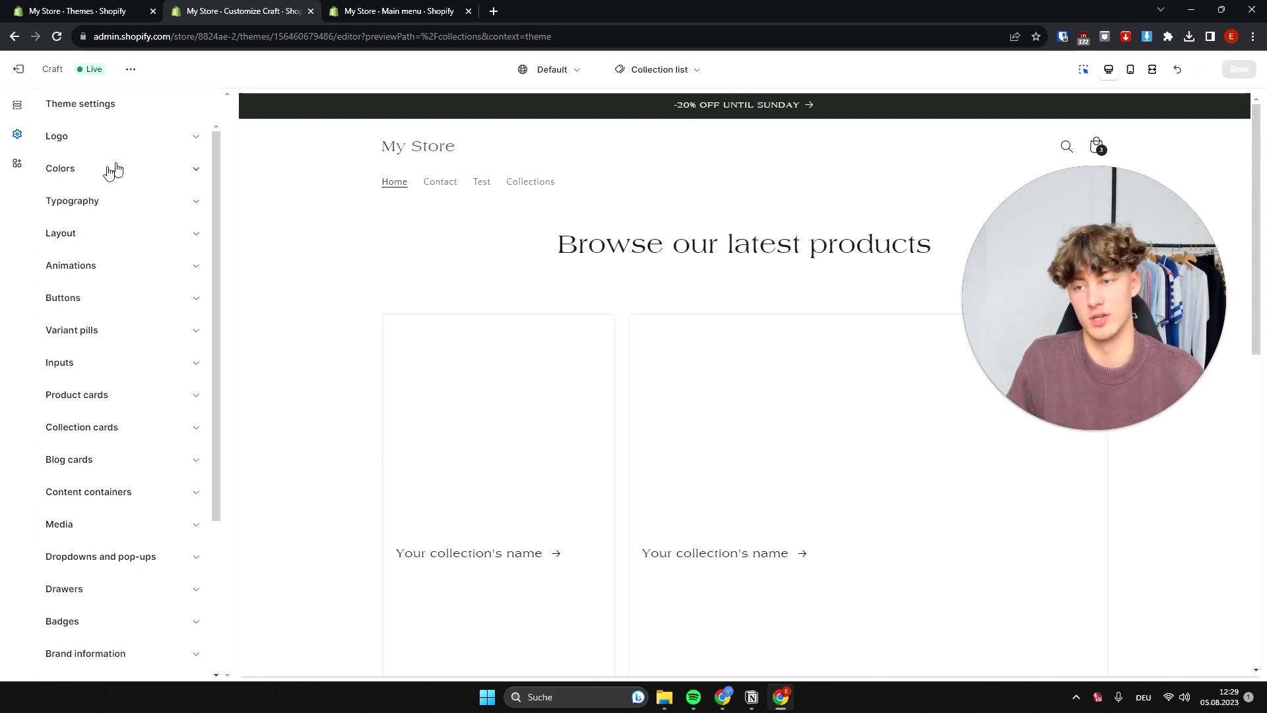
- Upload the PNG image named logo from the computer and set it as the theme's logo
{"action": "left_click", "coordinate": [126, 141]}
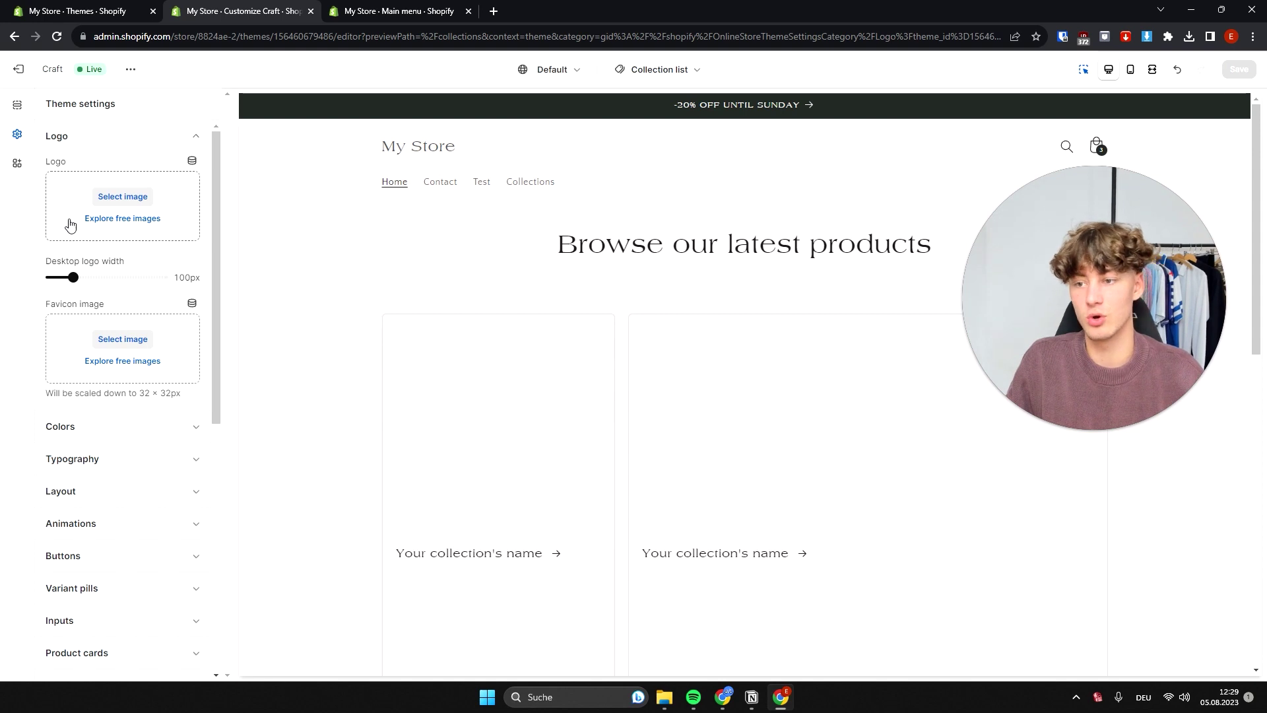
{"action": "left_click", "coordinate": [116, 196]}
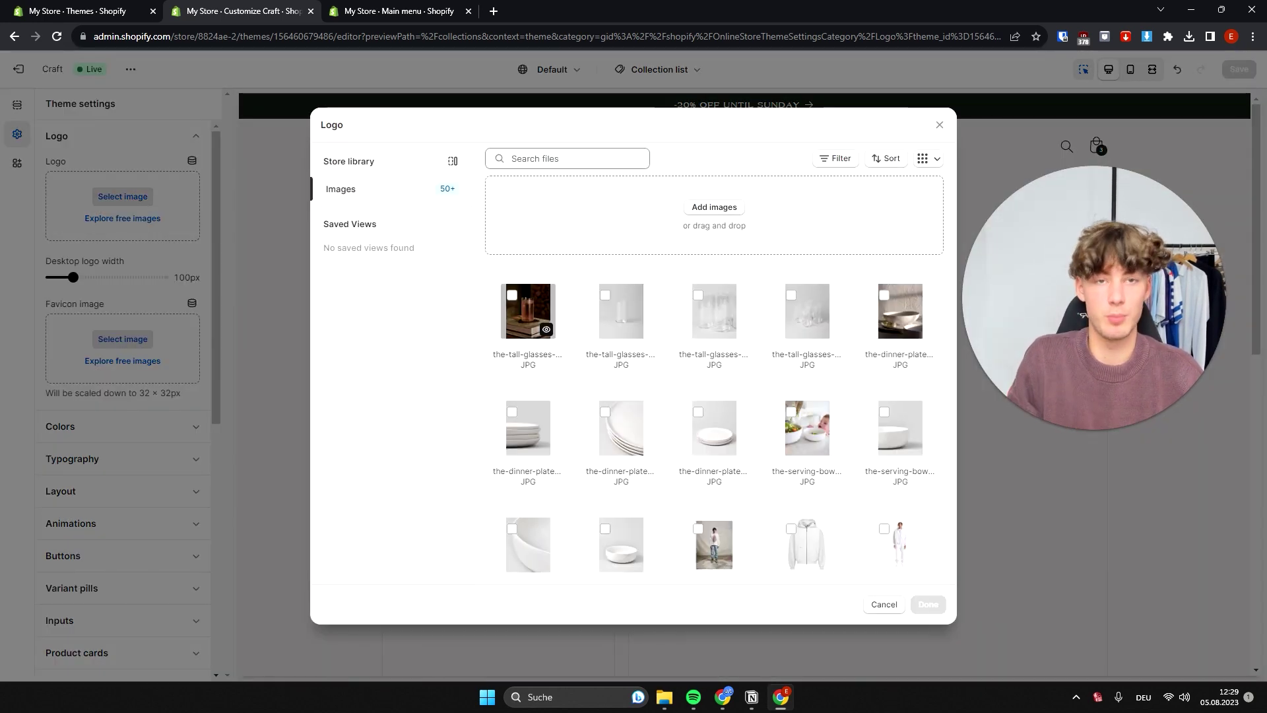
{"action": "left_click_drag", "start_coordinate": [1077, 266], "coordinate": [1102, 228]}
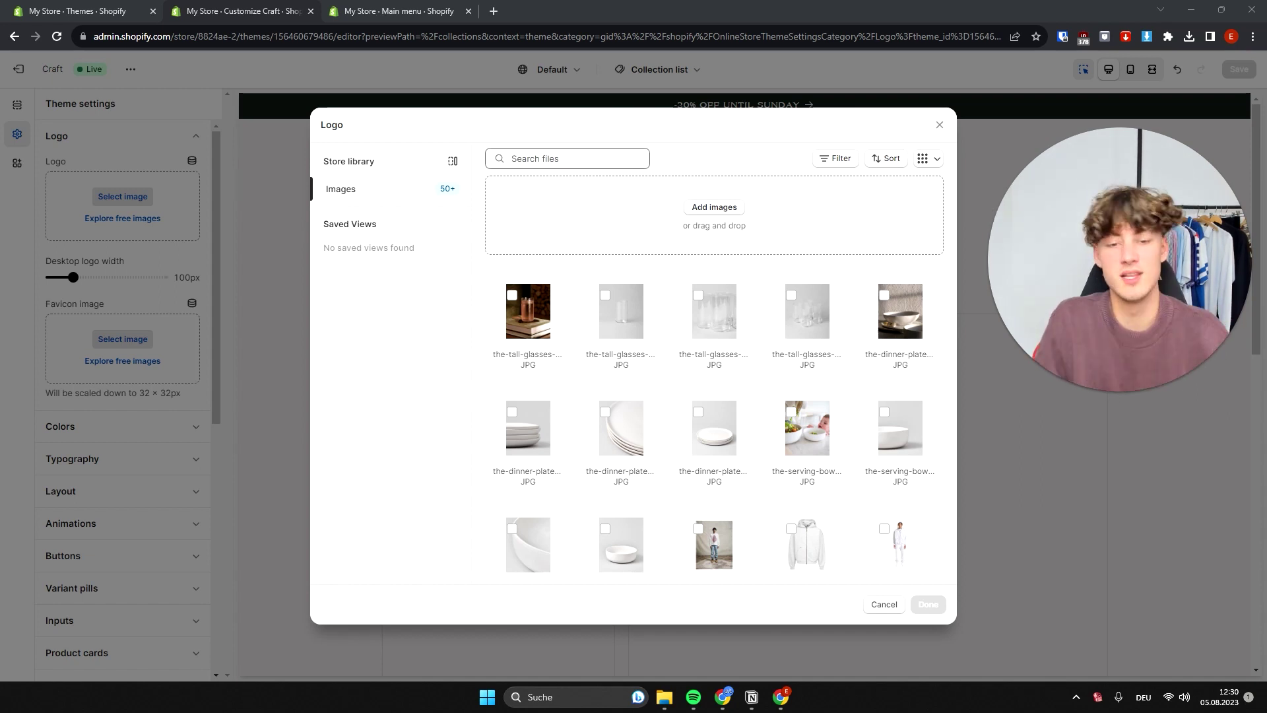
{"action": "left_click", "coordinate": [714, 207]}
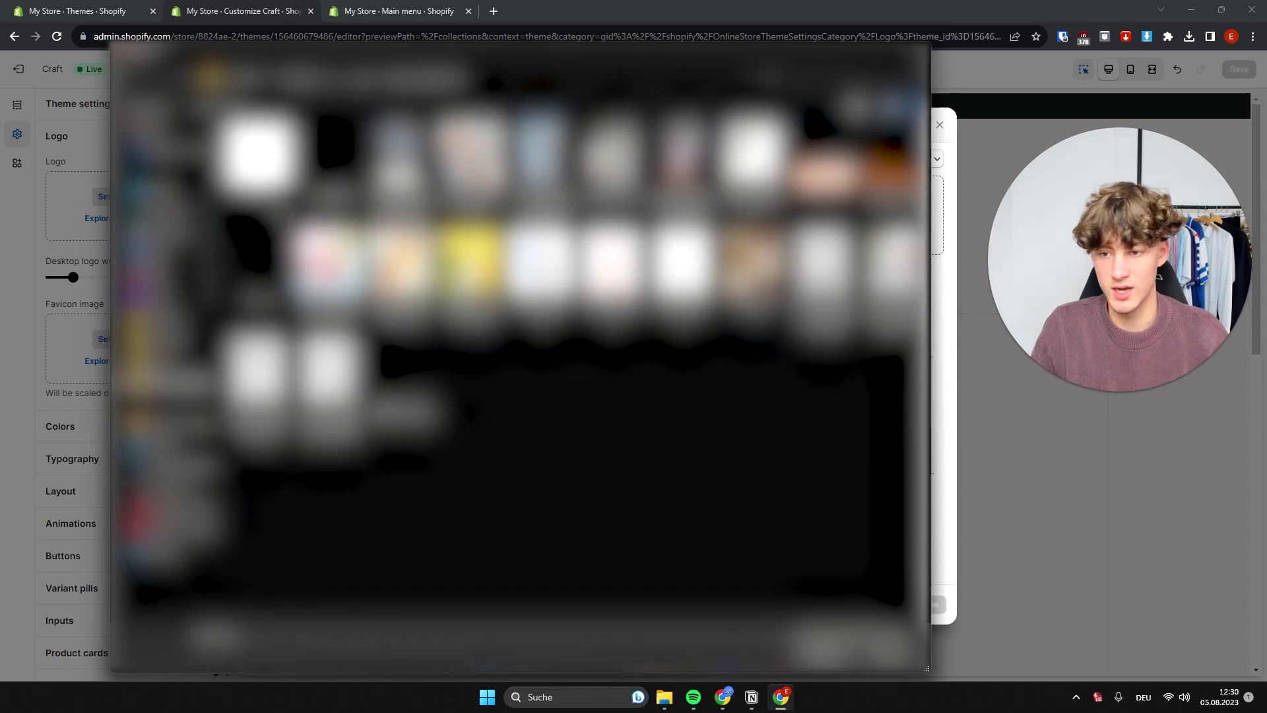
{"action": "key", "text": "Return"}
{"action": "left_click", "coordinate": [921, 604]}
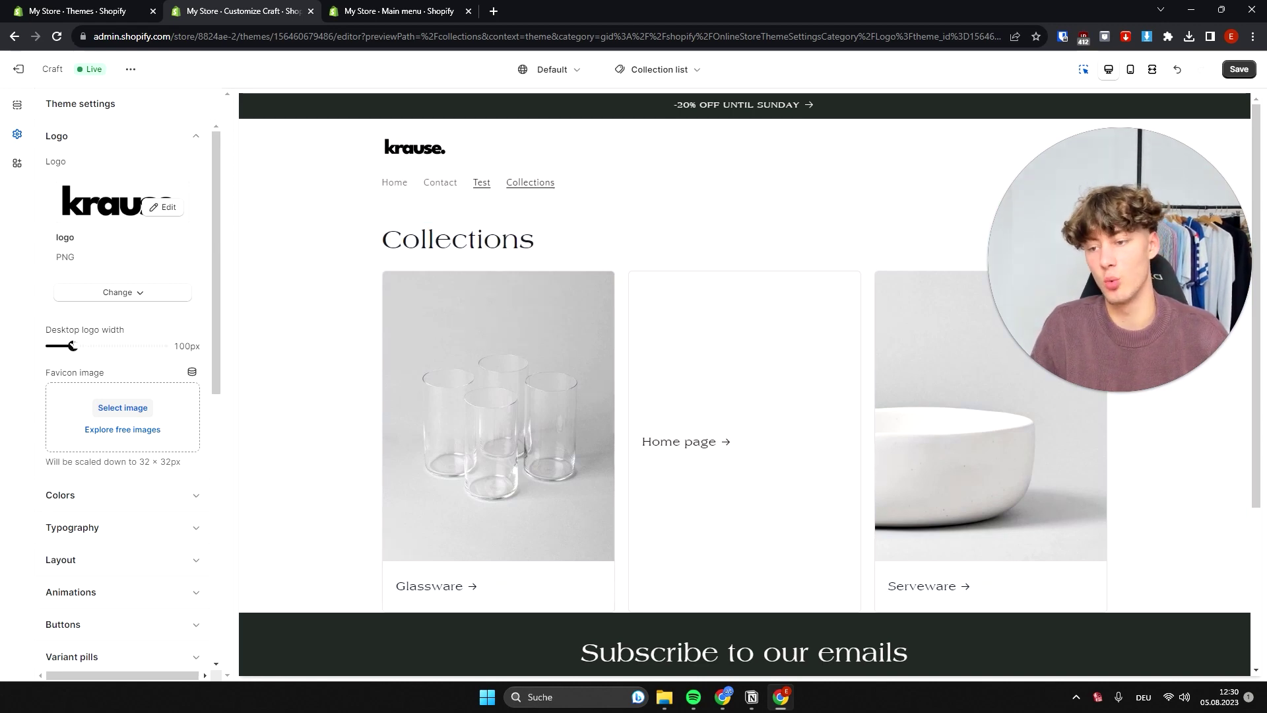
- Set the desktop logo width to 120 px
{"action": "left_click_drag", "start_coordinate": [73, 346], "coordinate": [101, 346]}
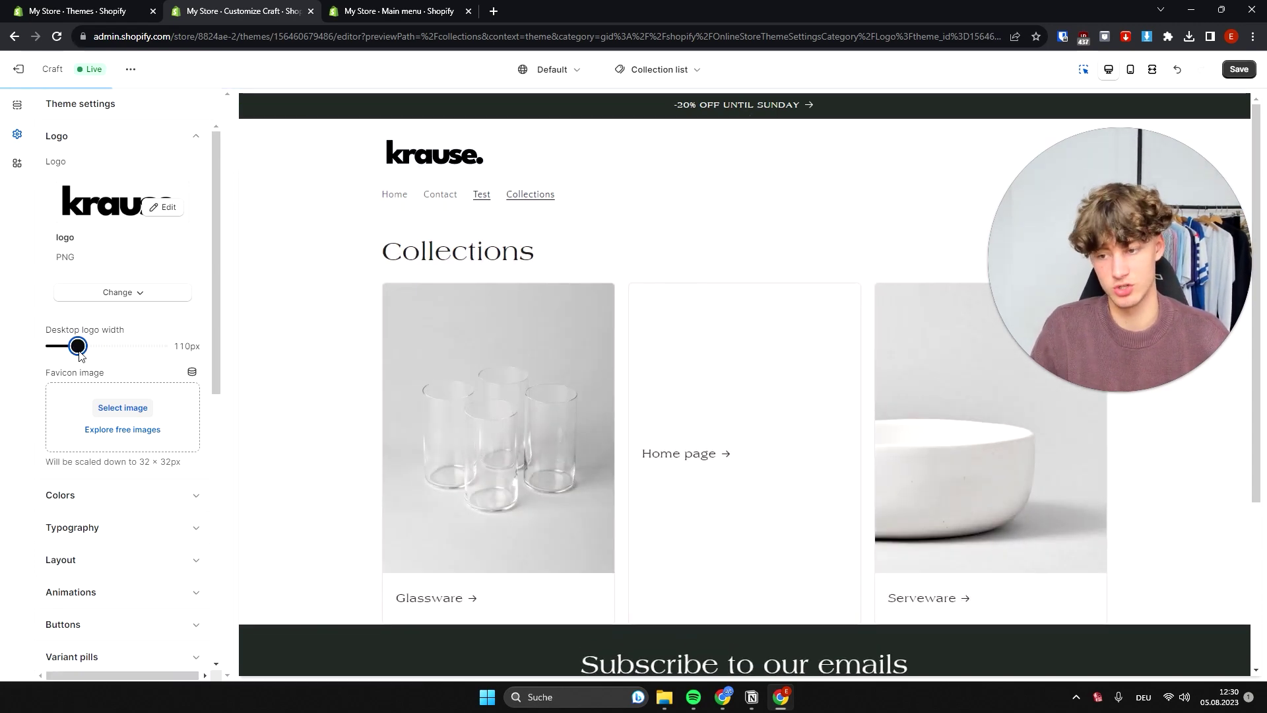
{"action": "left_click_drag", "start_coordinate": [80, 354], "coordinate": [165, 333]}
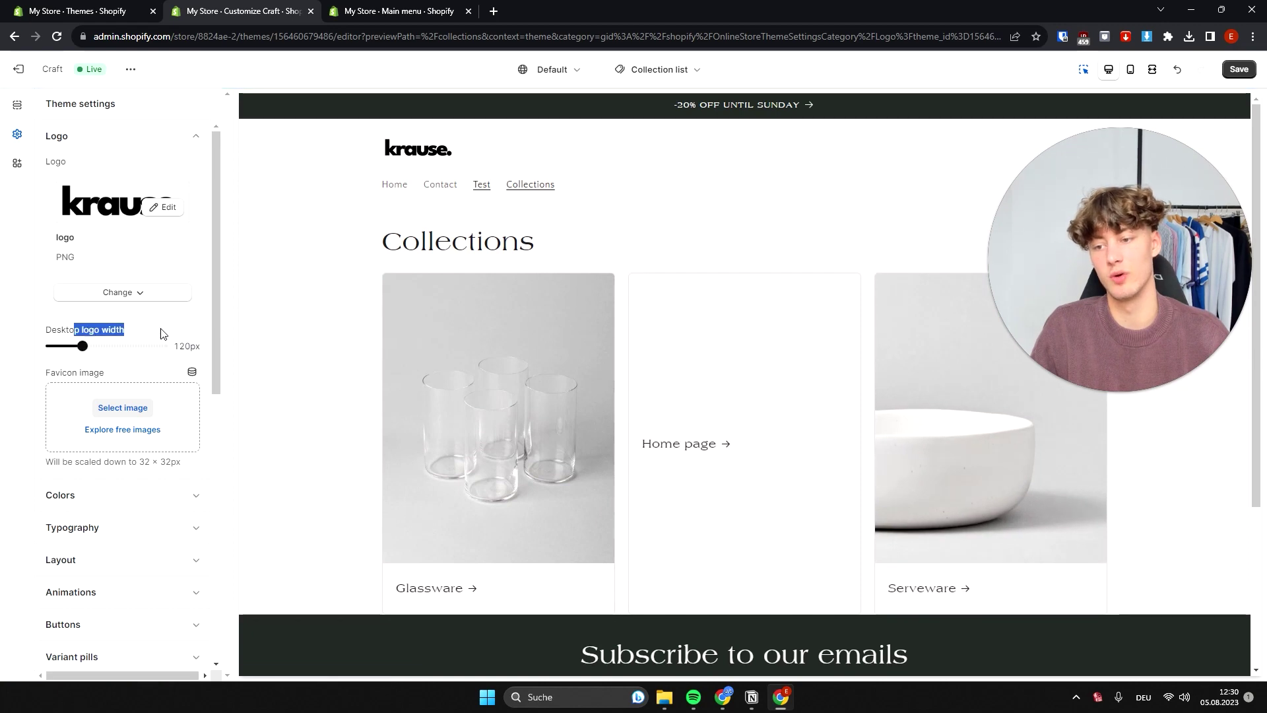
{"action": "scroll", "coordinate": [196, 350], "scroll_direction": "down", "scroll_amount": 2}
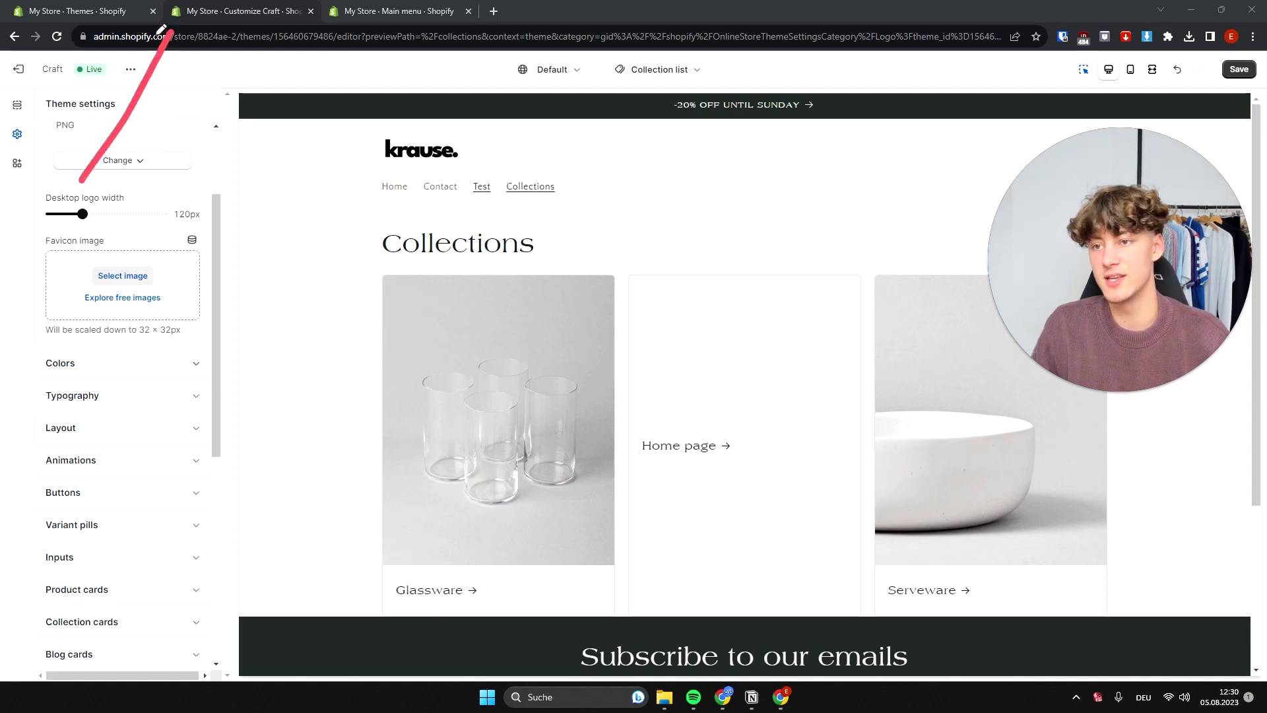
{"action": "key", "text": "Escape"}
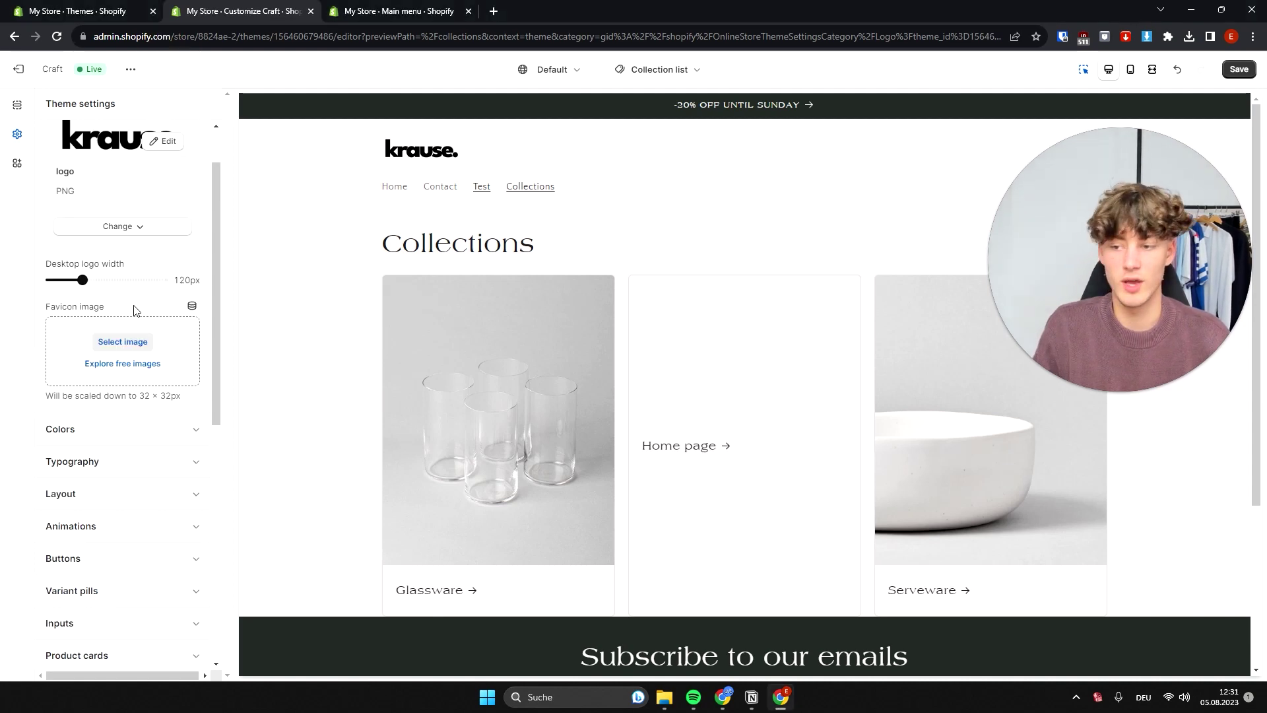
{"action": "left_click", "coordinate": [81, 305]}
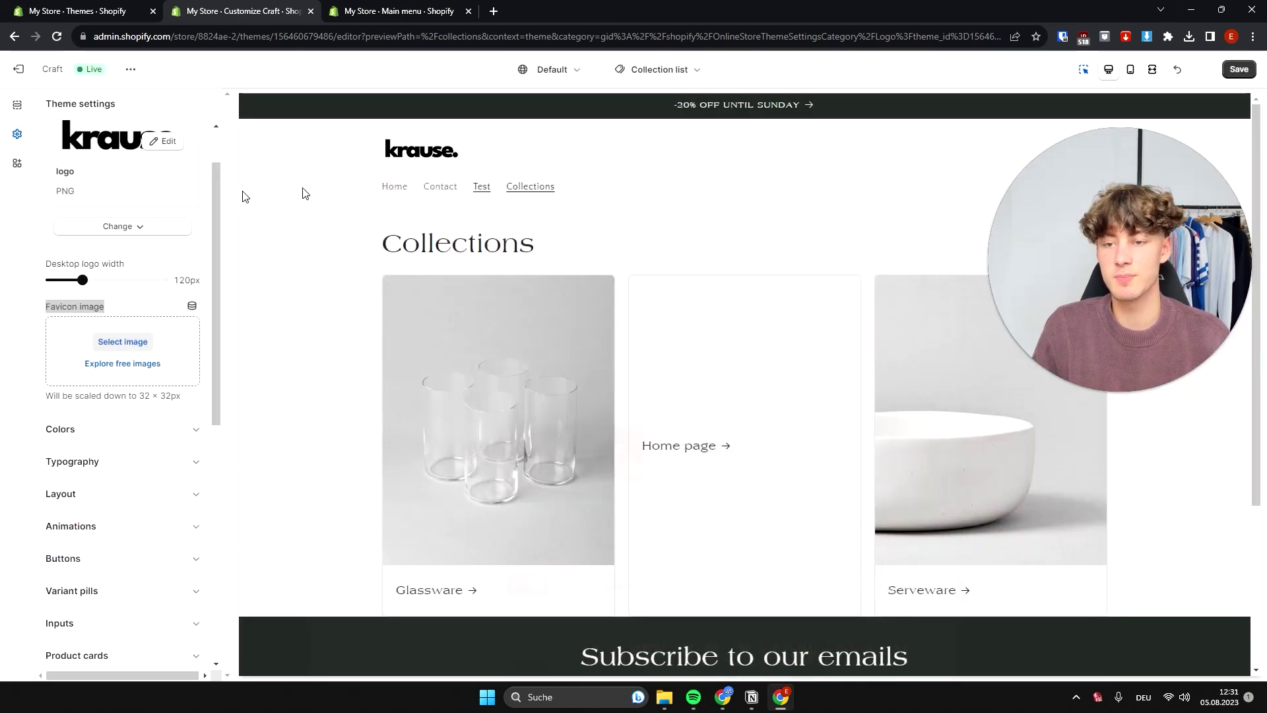
- Return to the home page in the preview and examine the settings of its heading block and collage section
{"action": "left_click", "coordinate": [395, 197]}
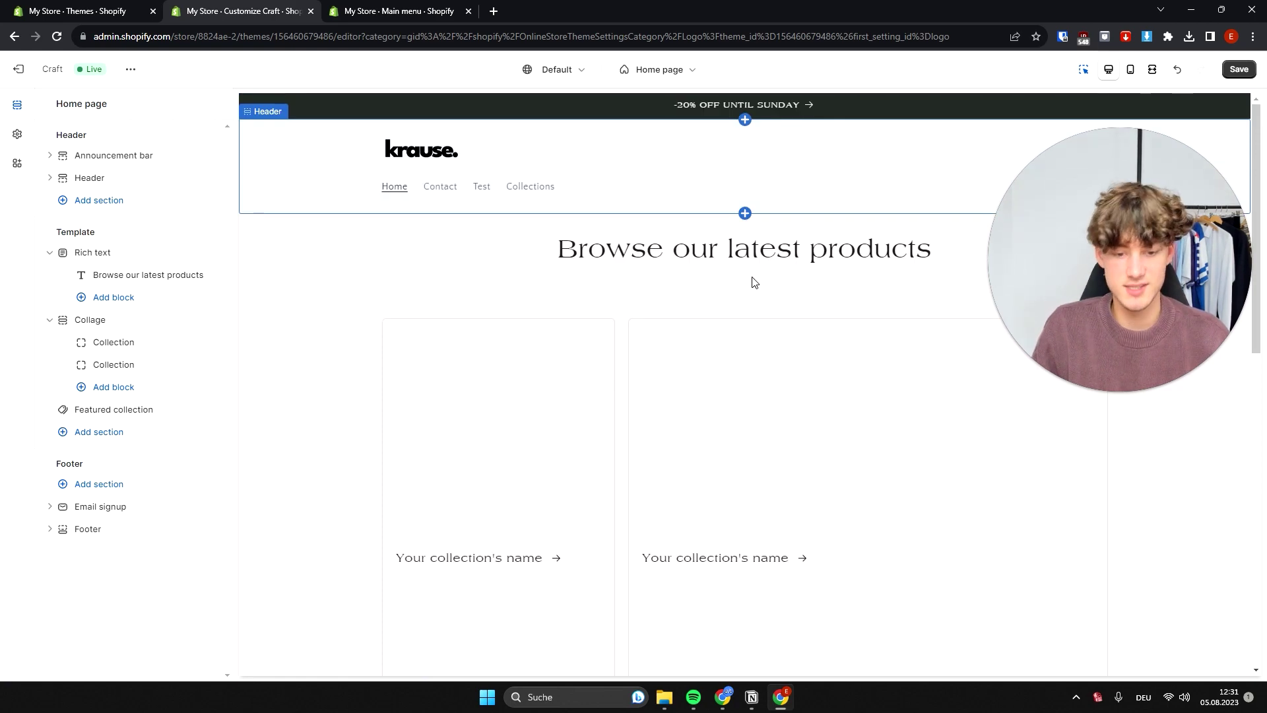
{"action": "scroll", "coordinate": [752, 279], "scroll_direction": "down", "scroll_amount": 5}
{"action": "scroll", "coordinate": [750, 282], "scroll_direction": "up", "scroll_amount": 5}
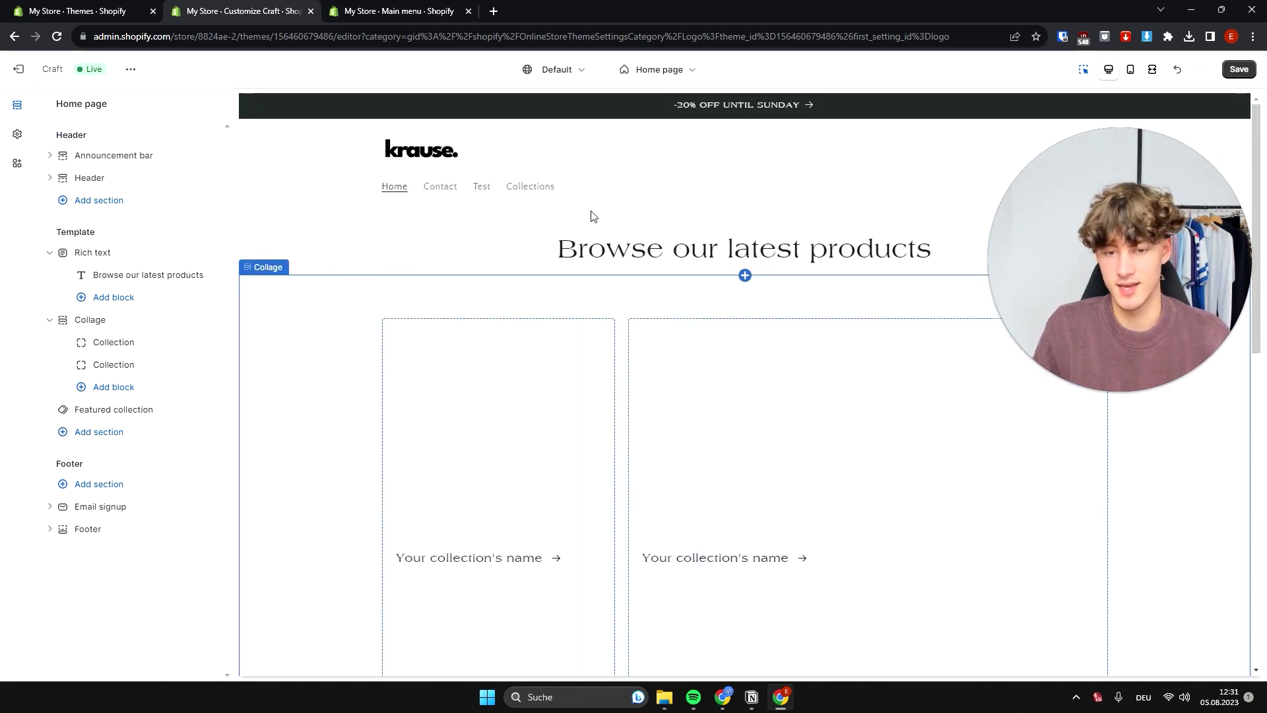
{"action": "left_click", "coordinate": [776, 257]}
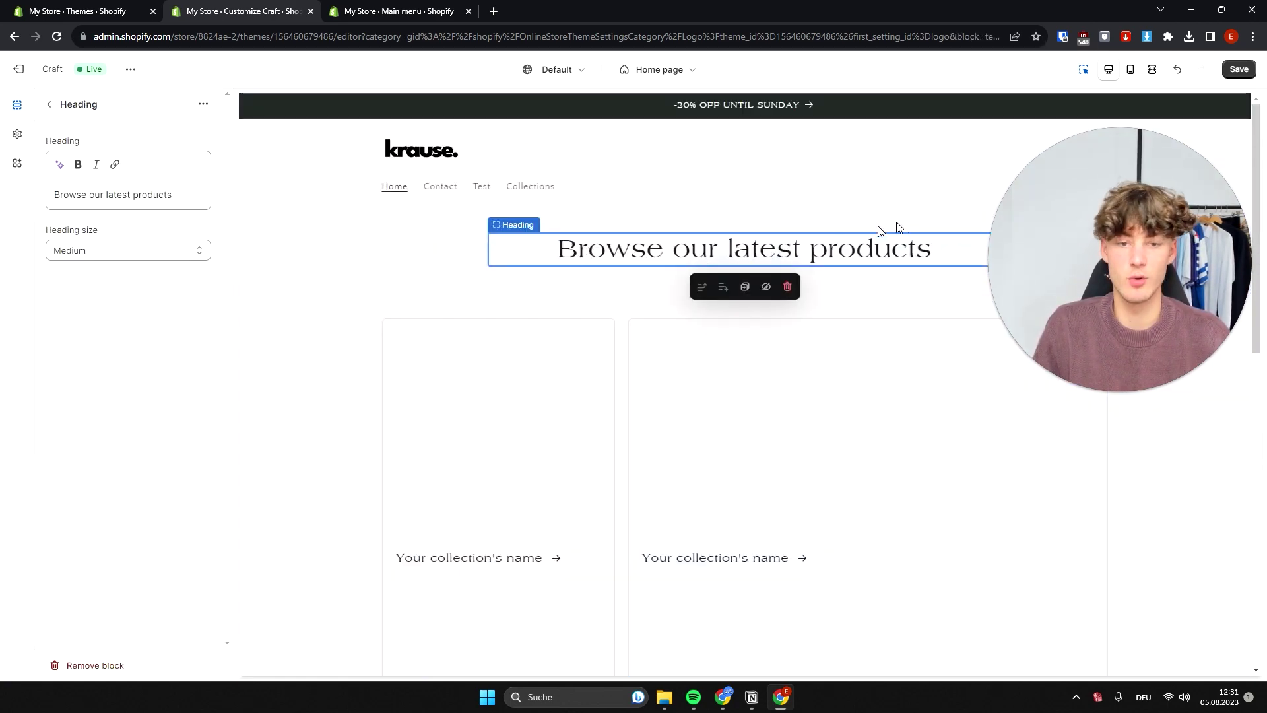
{"action": "triple_click", "coordinate": [918, 254]}
{"action": "left_click", "coordinate": [455, 307]}
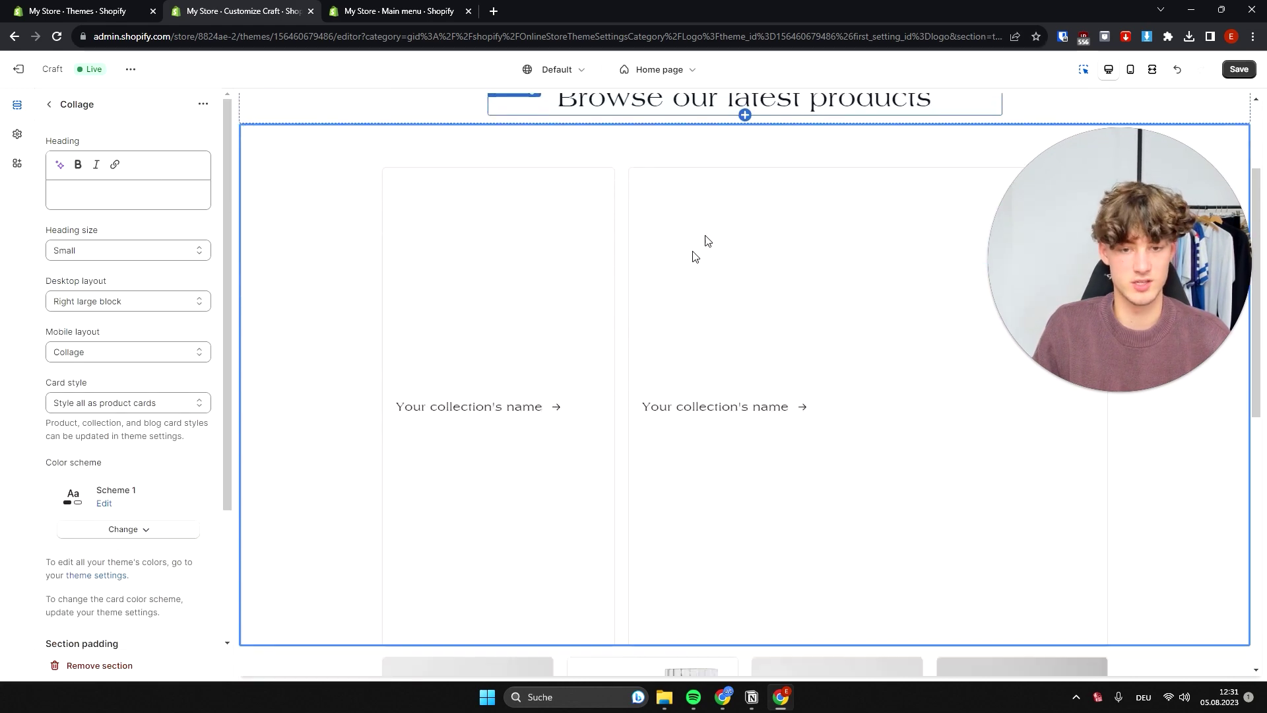
{"action": "left_click", "coordinate": [802, 102]}
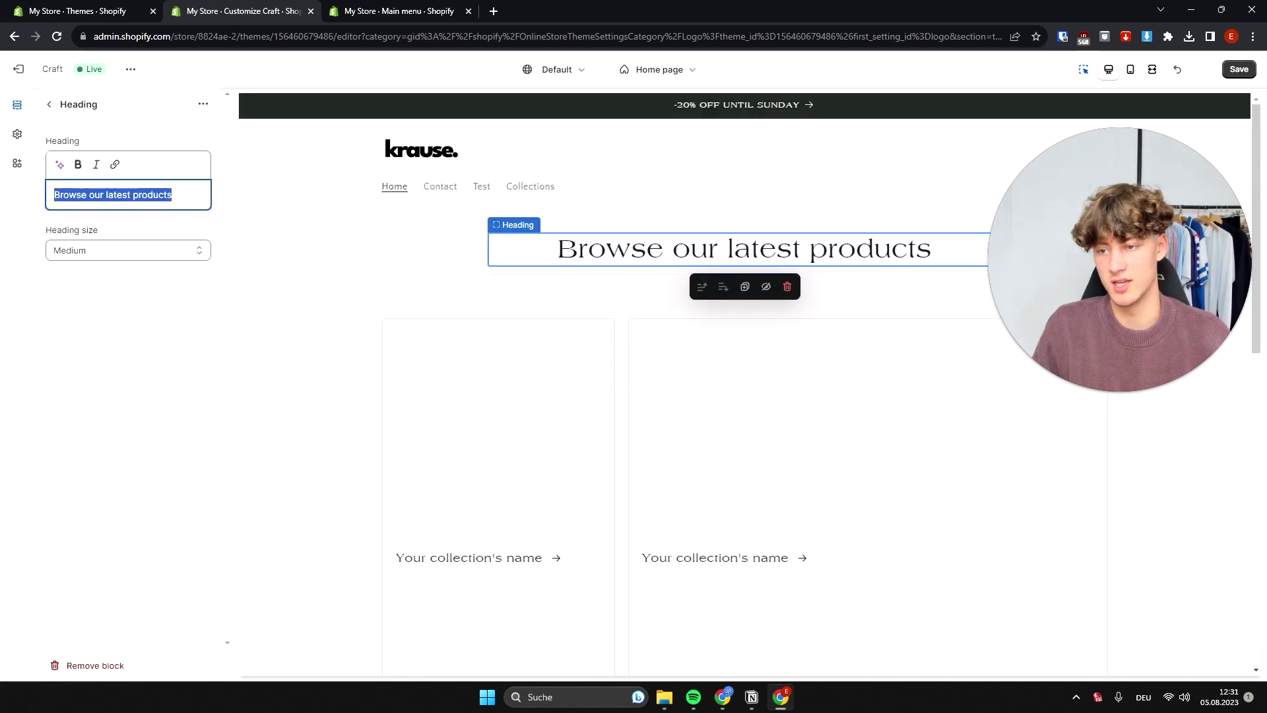
{"action": "left_click", "coordinate": [53, 103]}
- Assign the Glassware collection to the small collection block of the home page collage
{"action": "scroll", "coordinate": [675, 350], "scroll_direction": "down", "scroll_amount": 2}
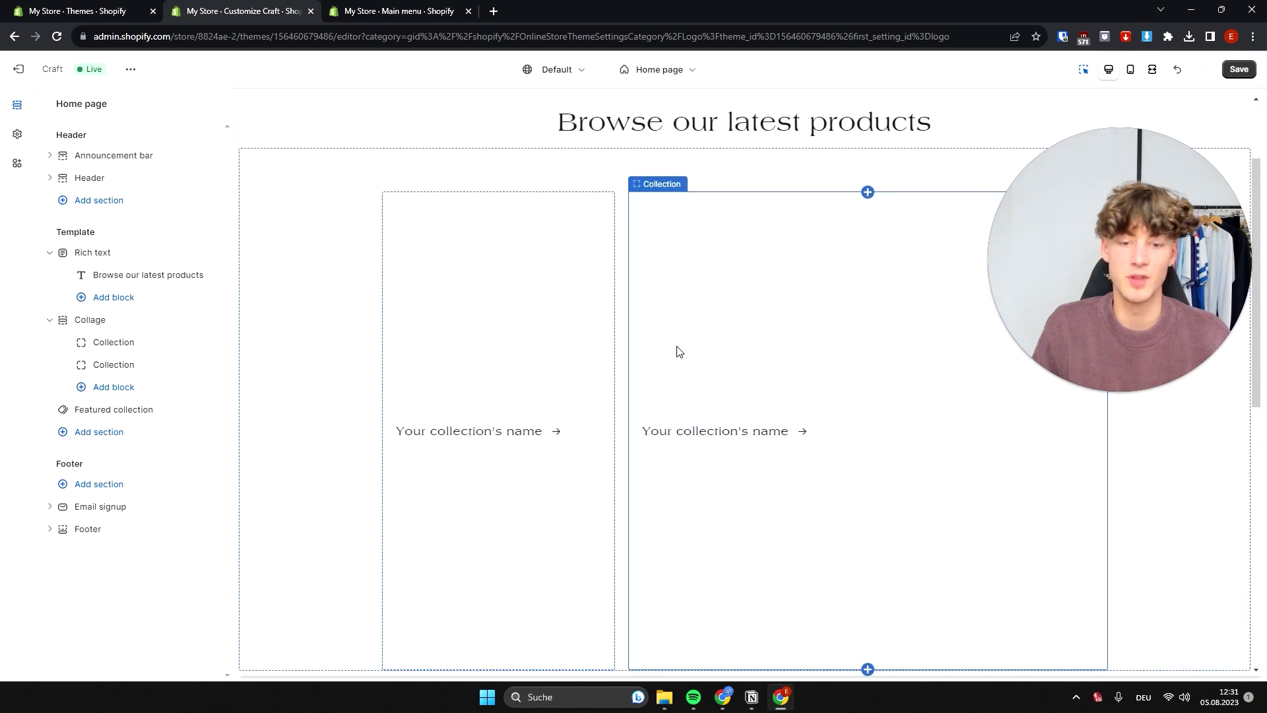
{"action": "scroll", "coordinate": [487, 275], "scroll_direction": "up", "scroll_amount": 2}
{"action": "scroll", "coordinate": [455, 259], "scroll_direction": "down", "scroll_amount": 2}
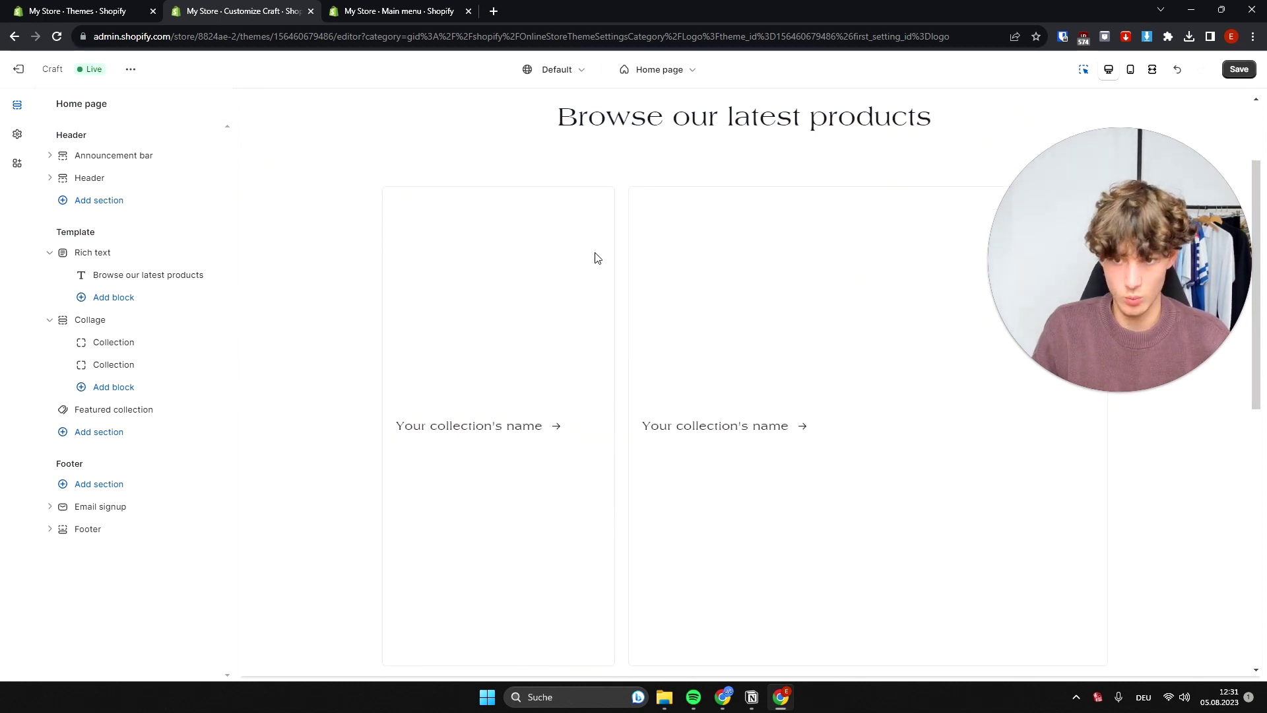
{"action": "left_click", "coordinate": [497, 355]}
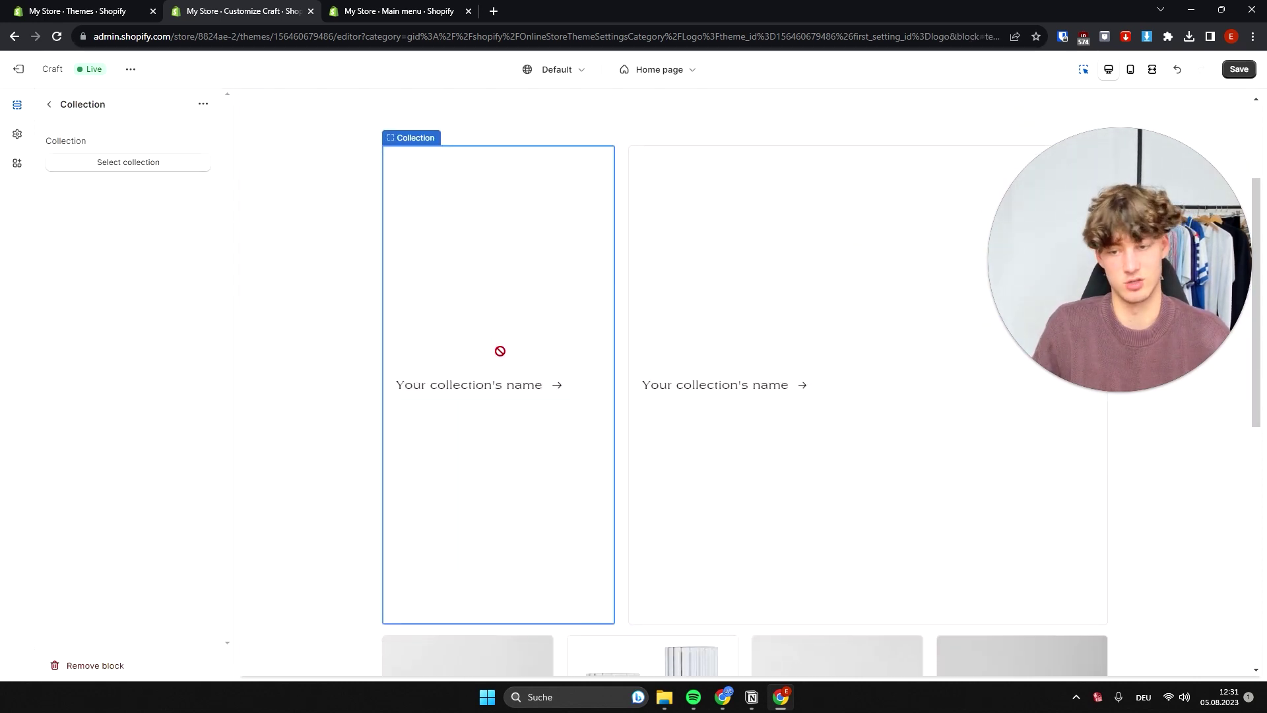
{"action": "left_click", "coordinate": [129, 163]}
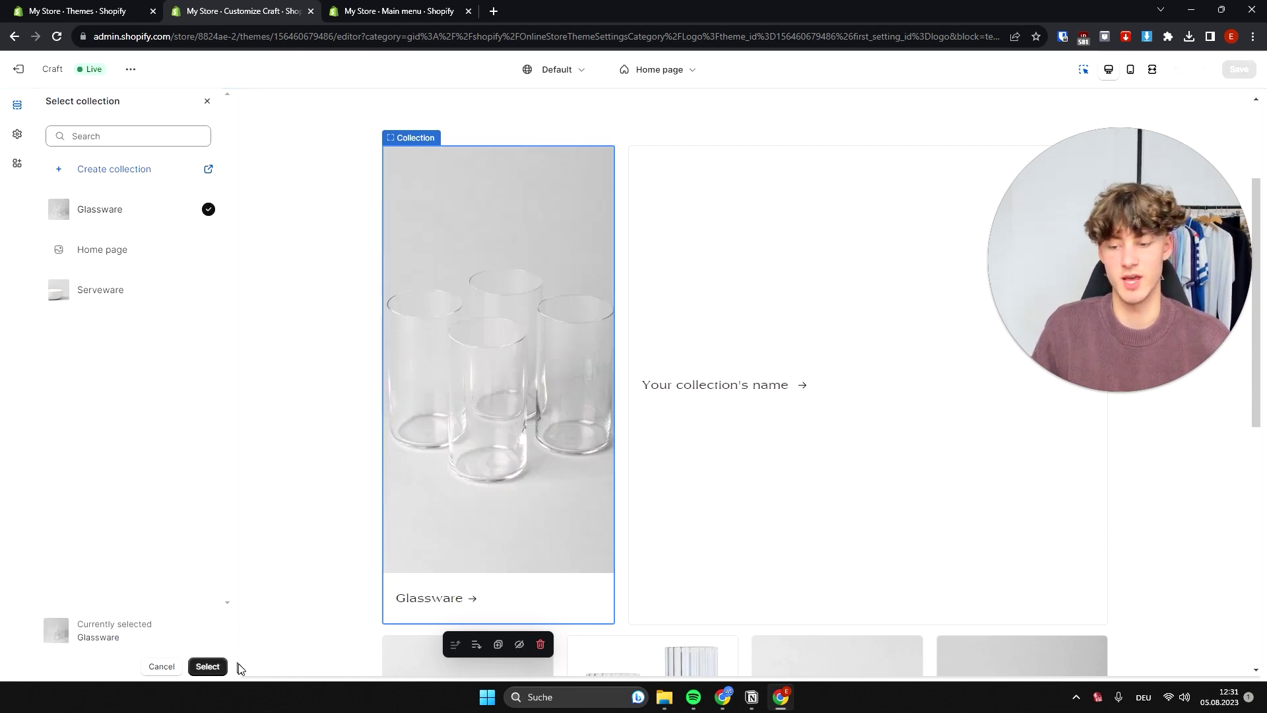
{"action": "left_click", "coordinate": [207, 667]}
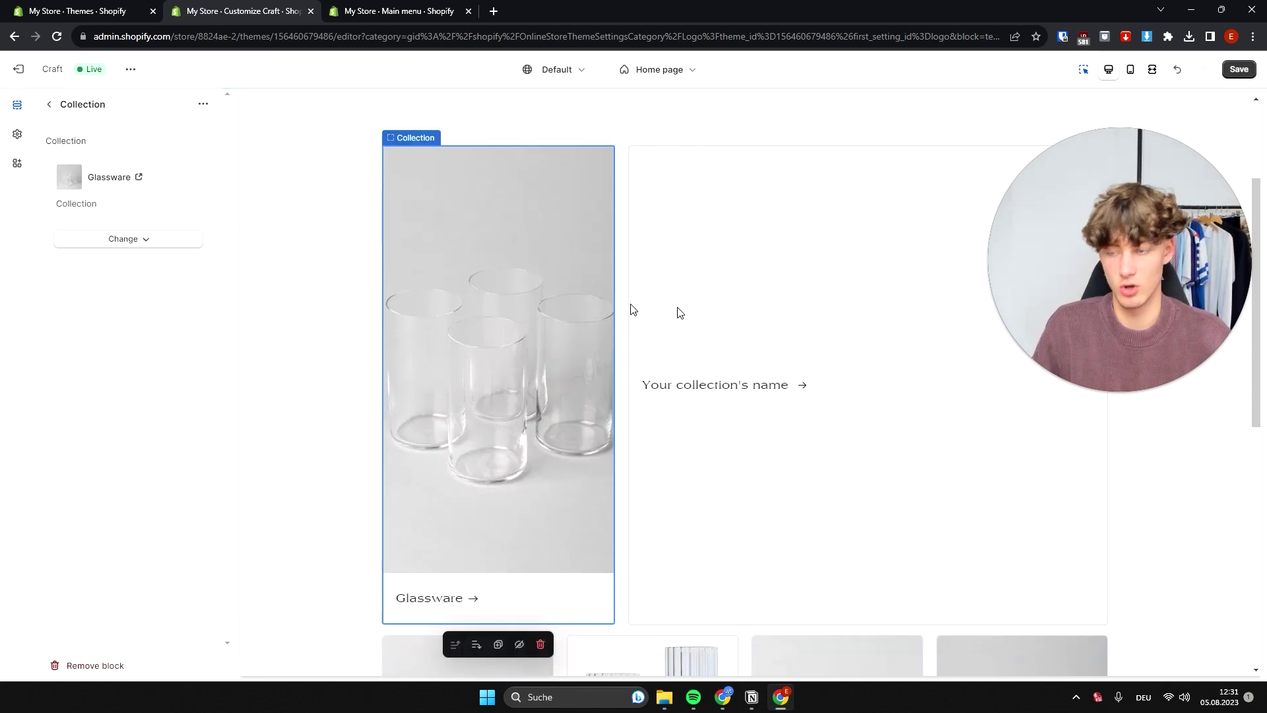
- Assign the Serveware collection to the large collection block of the collage
{"action": "left_click", "coordinate": [728, 408]}
{"action": "left_click", "coordinate": [191, 163]}
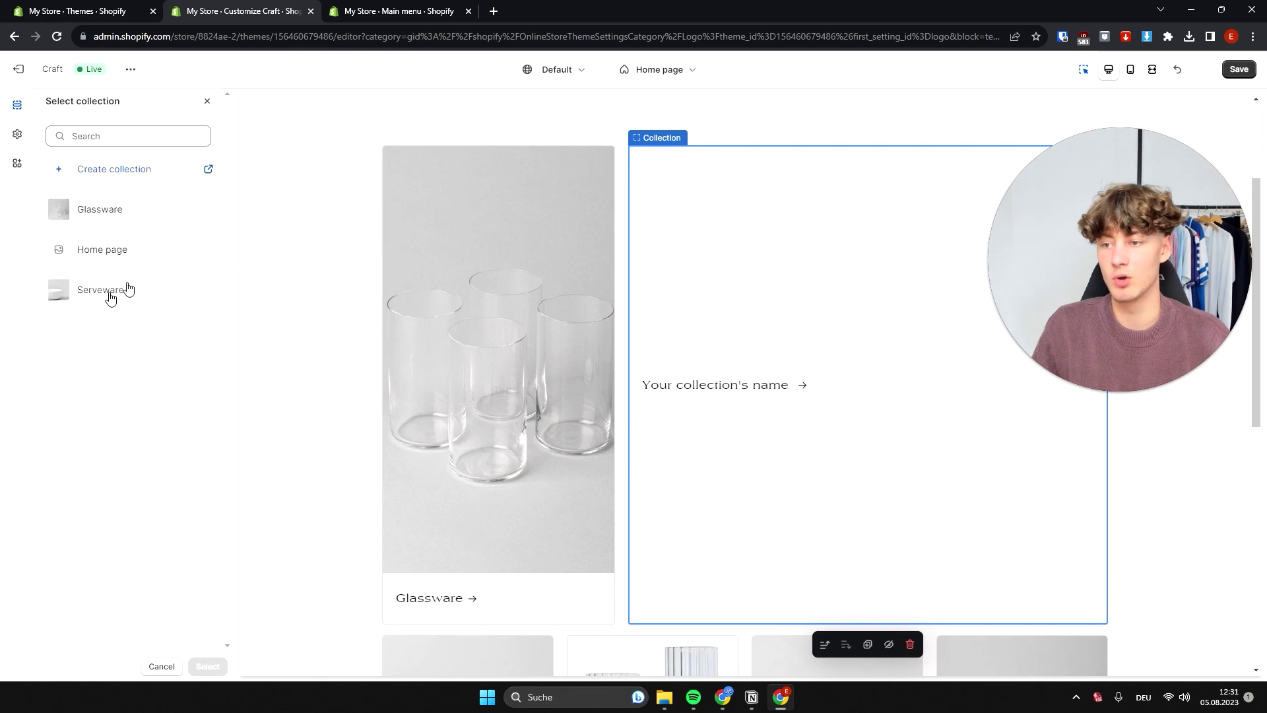
{"action": "left_click", "coordinate": [102, 302]}
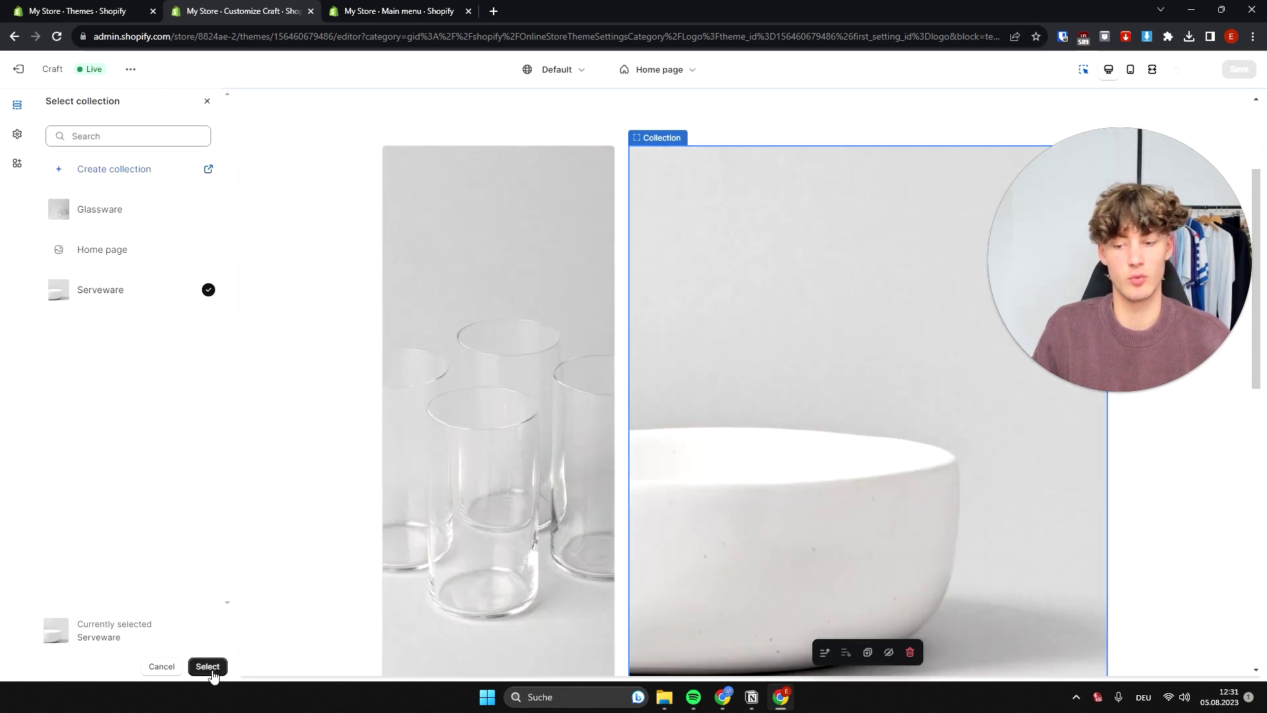
{"action": "left_click", "coordinate": [208, 667]}
- Examine the collage section's settings and check how its two collection cards look in the preview
{"action": "scroll", "coordinate": [924, 363], "scroll_direction": "down", "scroll_amount": 3}
{"action": "left_click", "coordinate": [357, 311]}
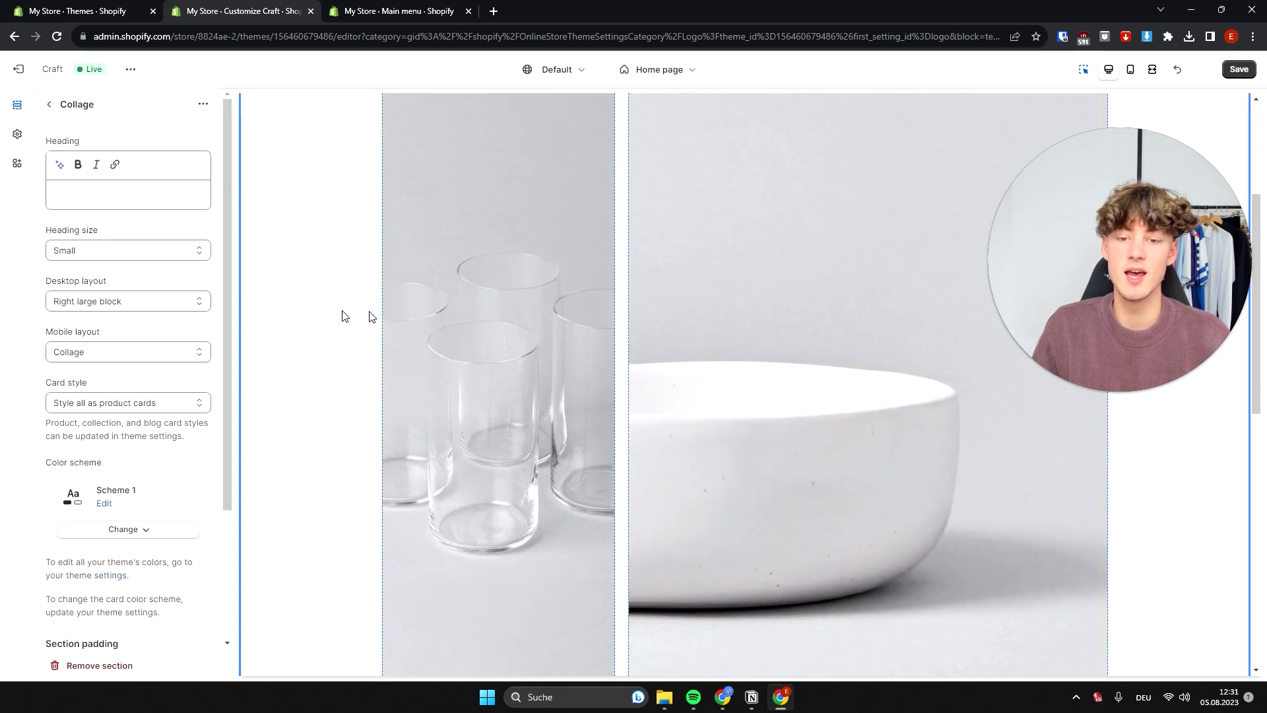
{"action": "scroll", "coordinate": [319, 290], "scroll_direction": "down", "scroll_amount": 2}
{"action": "scroll", "coordinate": [495, 295], "scroll_direction": "down", "scroll_amount": 3}
{"action": "scroll", "coordinate": [537, 296], "scroll_direction": "up", "scroll_amount": 5}
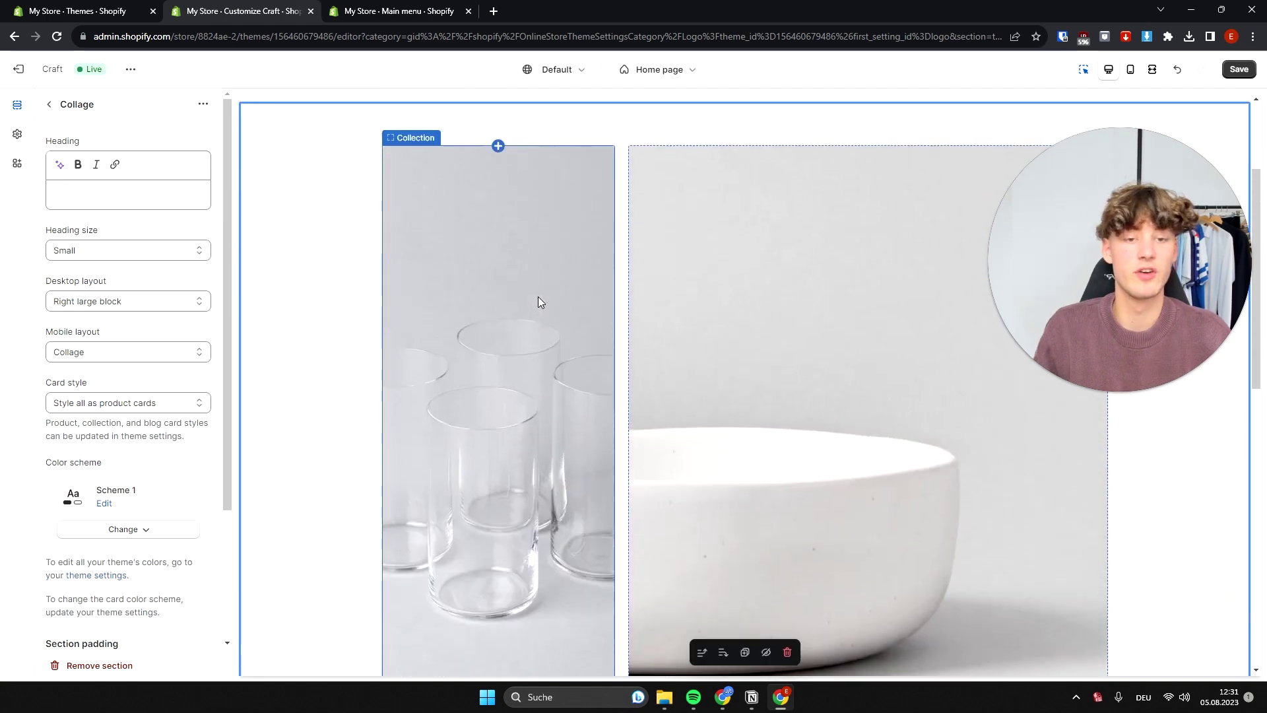
{"action": "scroll", "coordinate": [539, 296], "scroll_direction": "down", "scroll_amount": 2}
{"action": "scroll", "coordinate": [538, 295], "scroll_direction": "down", "scroll_amount": 2}
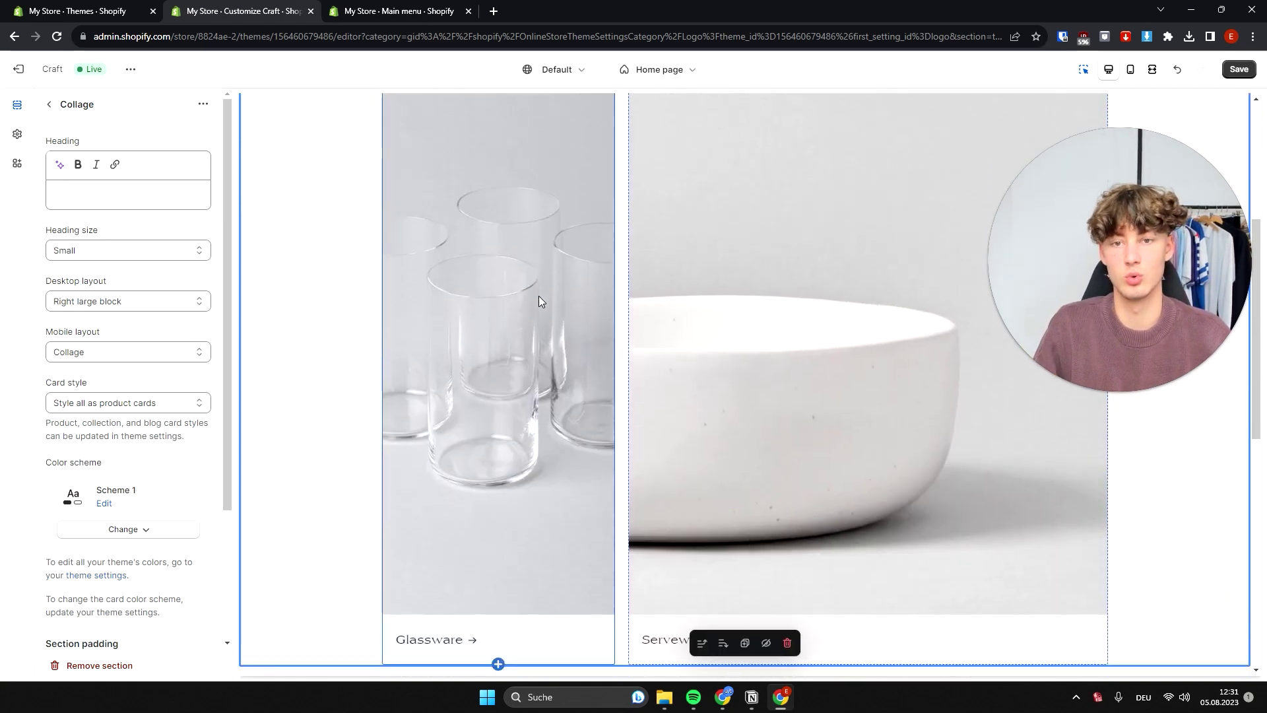
{"action": "scroll", "coordinate": [540, 293], "scroll_direction": "up", "scroll_amount": 1}
{"action": "scroll", "coordinate": [528, 284], "scroll_direction": "down", "scroll_amount": 2}
- Follow the Glassware card to its collection page in the preview, and return to the home page
{"action": "left_click", "coordinate": [525, 283]}
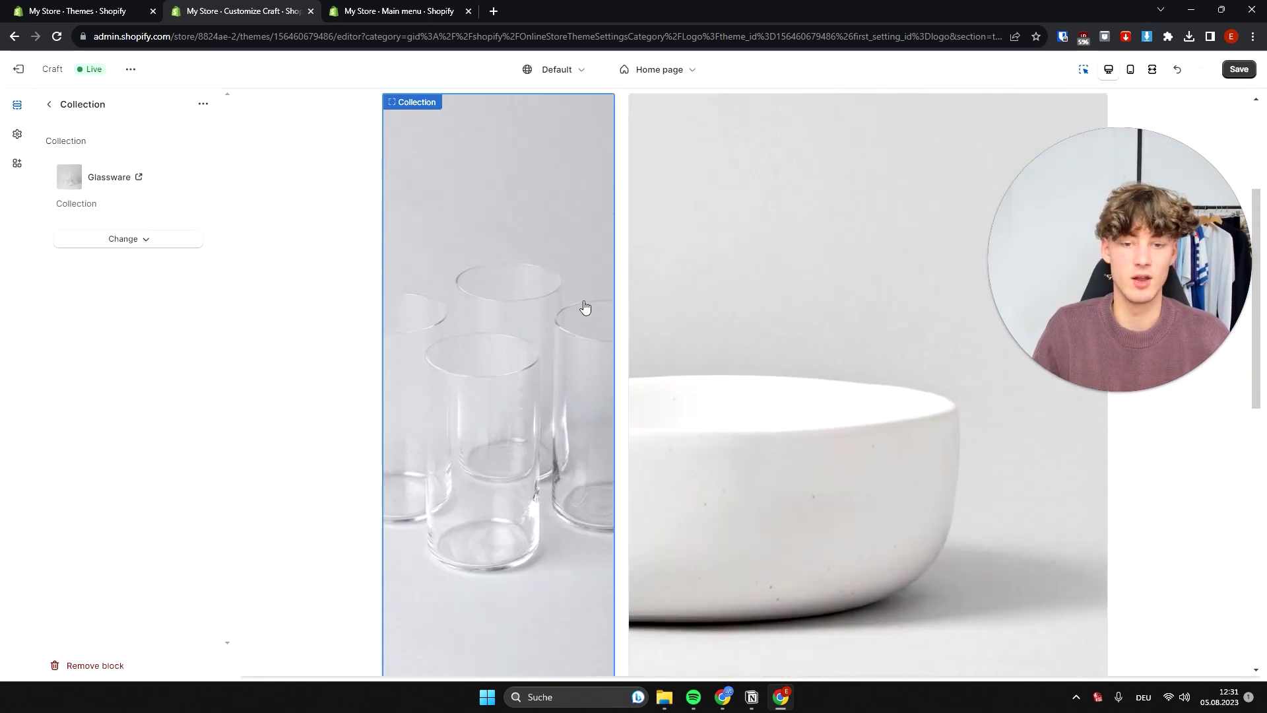
{"action": "left_click", "coordinate": [493, 276]}
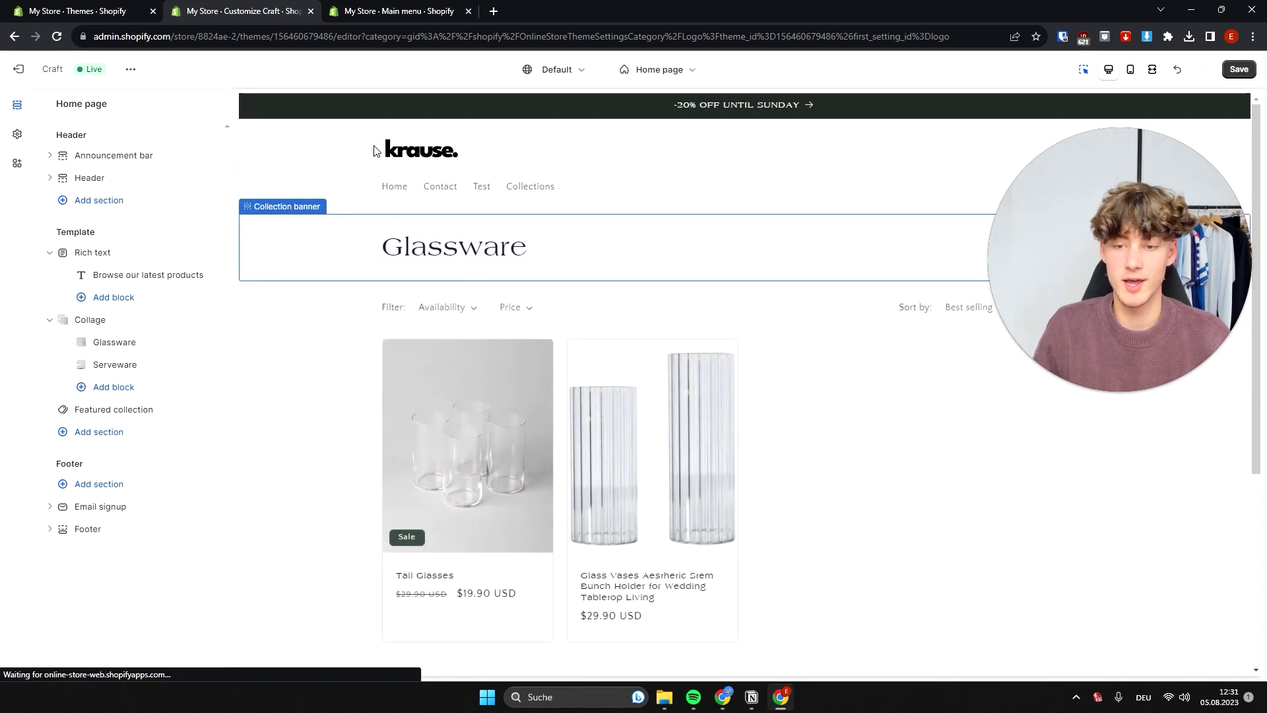
{"action": "left_click", "coordinate": [573, 203]}
- Remove the Featured collection section below the collage from the home page
{"action": "scroll", "coordinate": [781, 320], "scroll_direction": "down", "scroll_amount": 8}
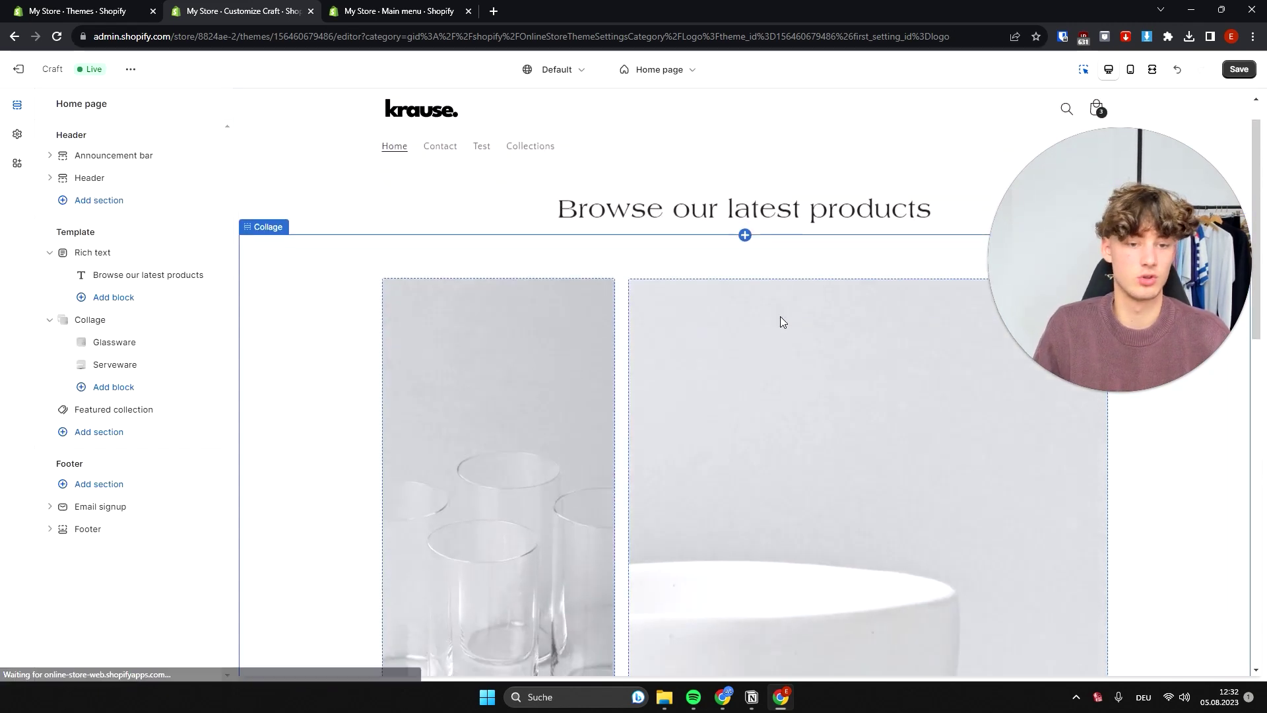
{"action": "scroll", "coordinate": [770, 350], "scroll_direction": "down", "scroll_amount": 2}
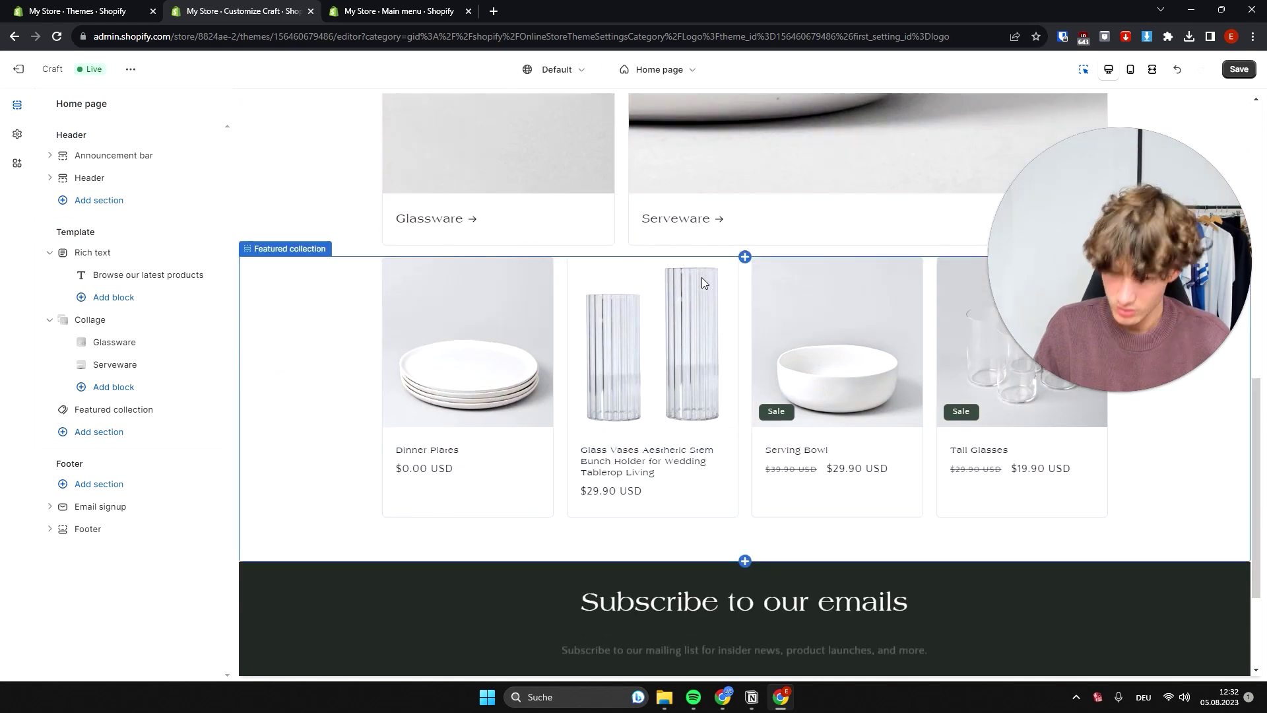
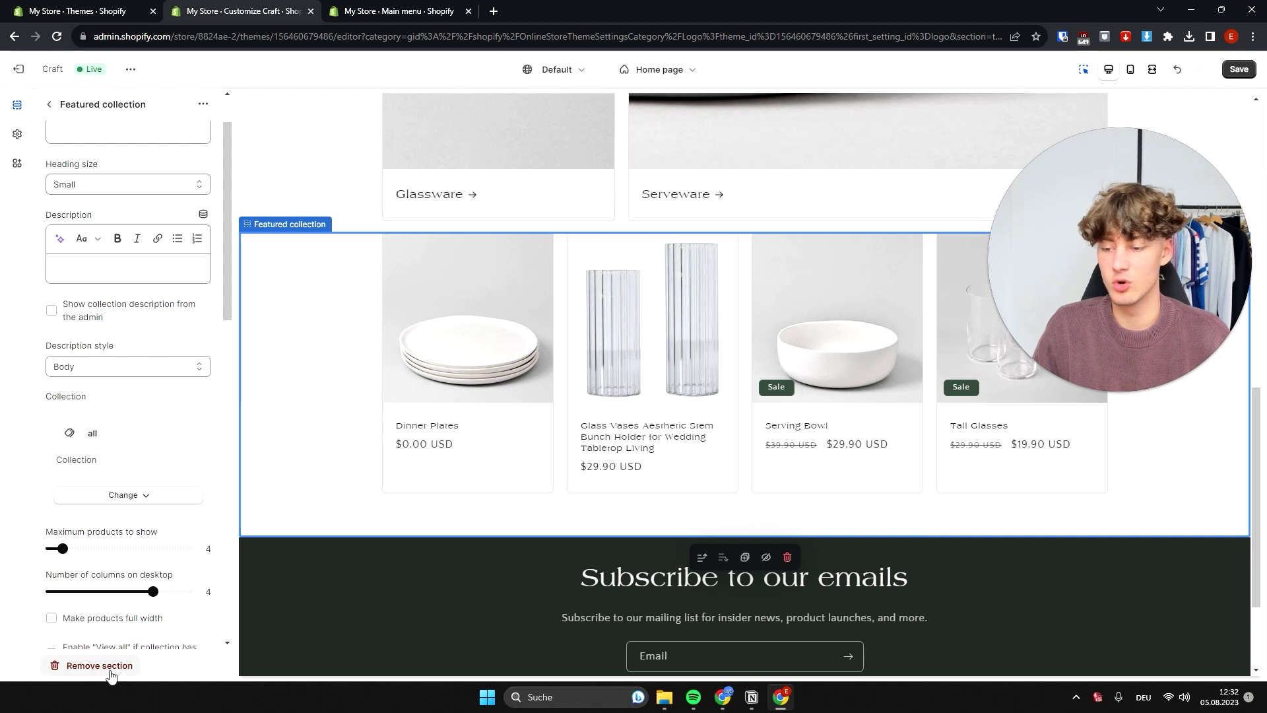
{"action": "left_click", "coordinate": [96, 666]}
{"action": "scroll", "coordinate": [635, 383], "scroll_direction": "up", "scroll_amount": 5}
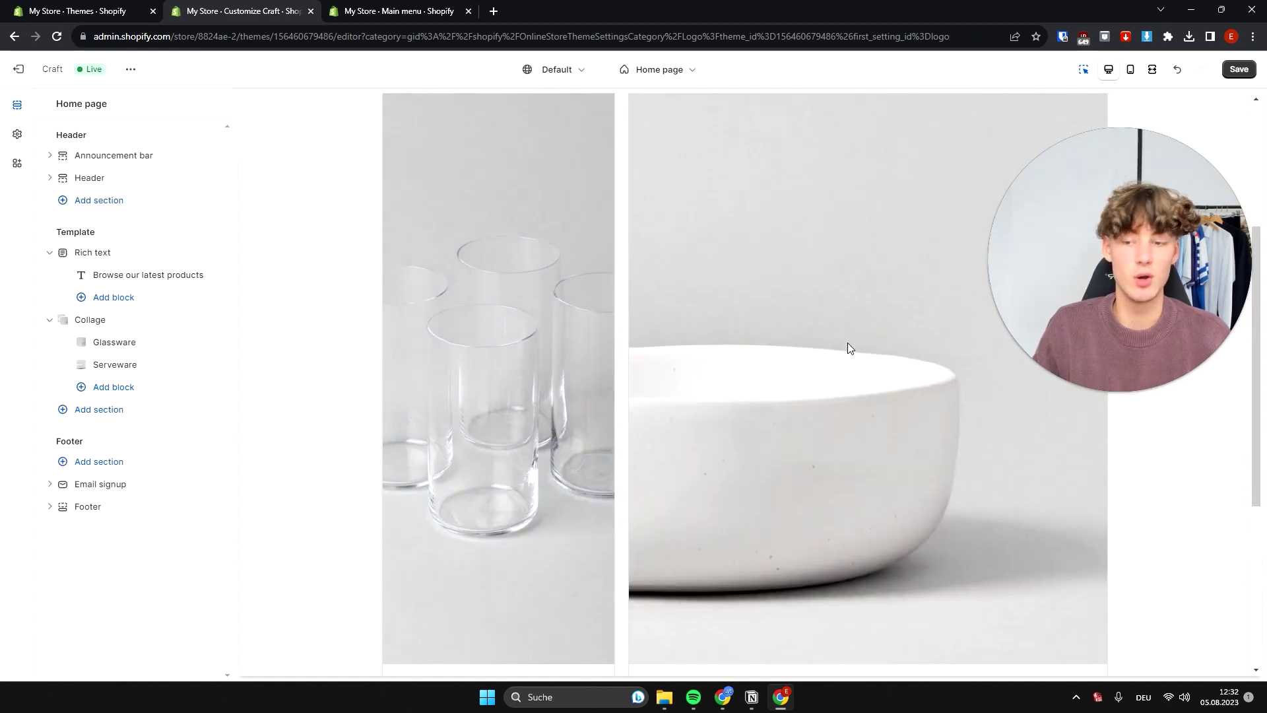
{"action": "scroll", "coordinate": [490, 359], "scroll_direction": "down", "scroll_amount": 4}
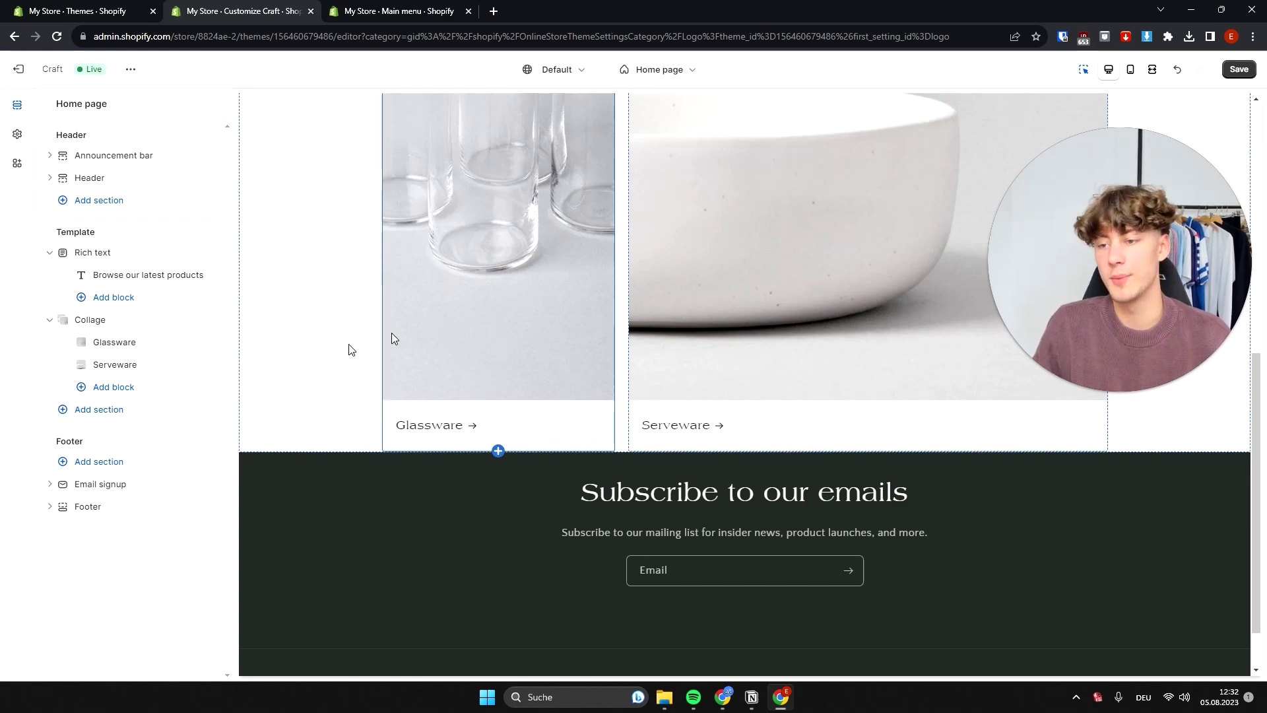
- Add a Multirow section below the collage in the home page template
{"action": "left_click", "coordinate": [121, 414]}
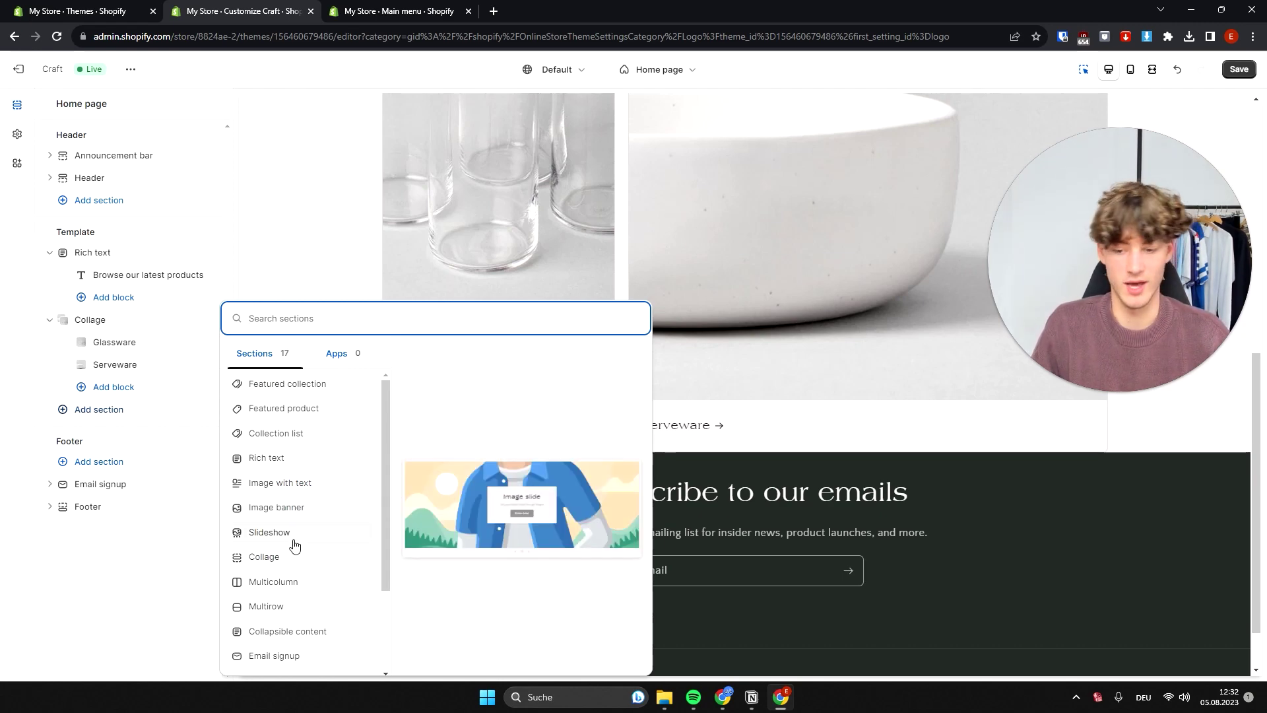
{"action": "scroll", "coordinate": [296, 562], "scroll_direction": "down", "scroll_amount": 2}
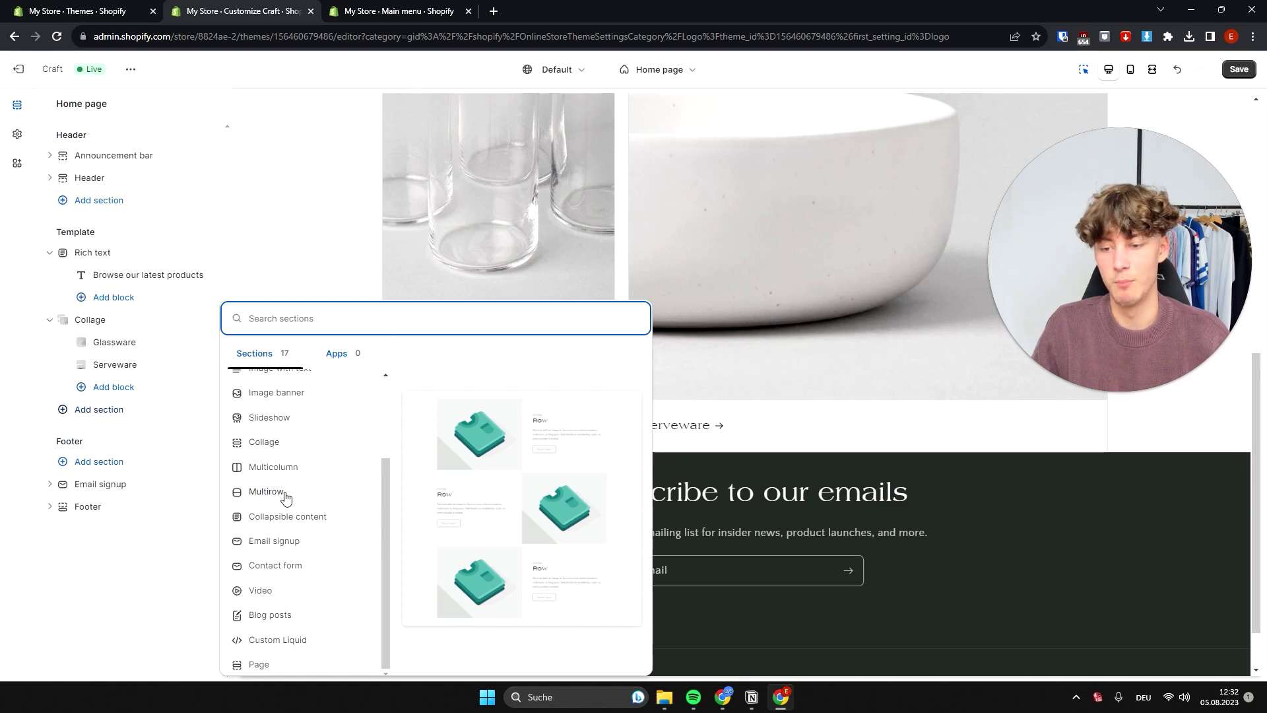
{"action": "left_click", "coordinate": [286, 497]}
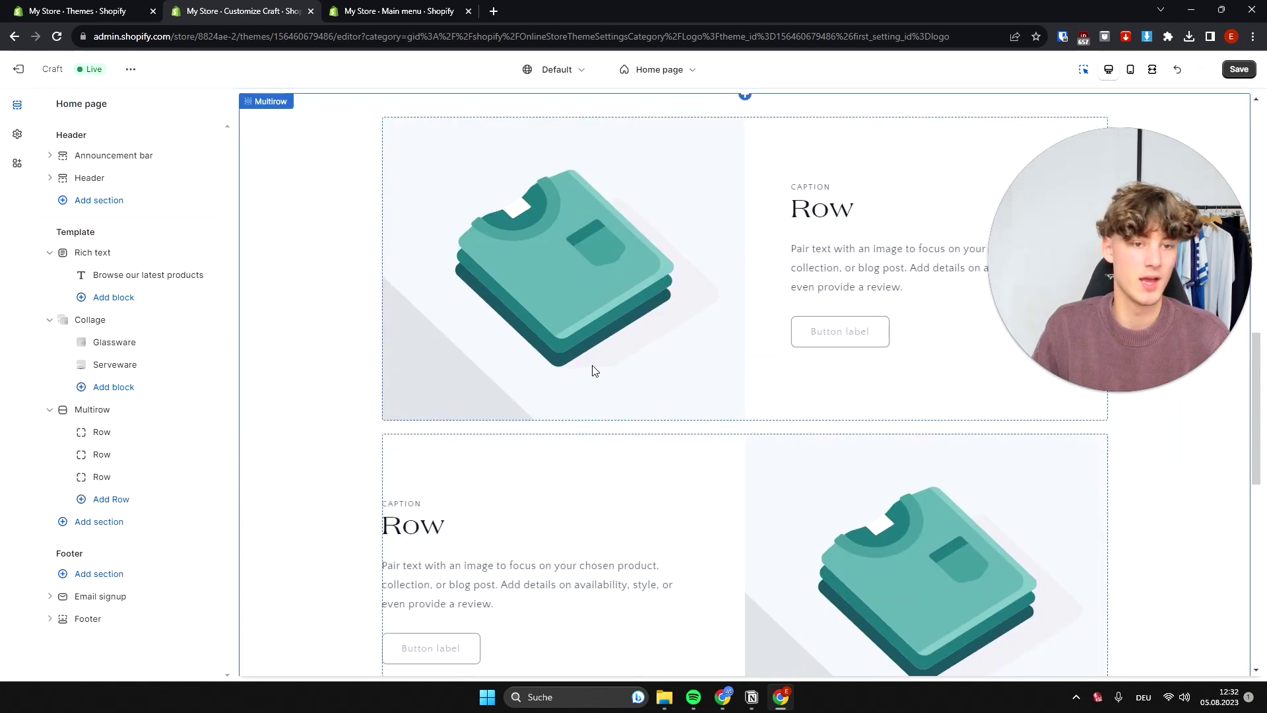
- Set the first Multirow row's image to the library photo of a single tall glass
{"action": "scroll", "coordinate": [686, 218], "scroll_direction": "up", "scroll_amount": 1}
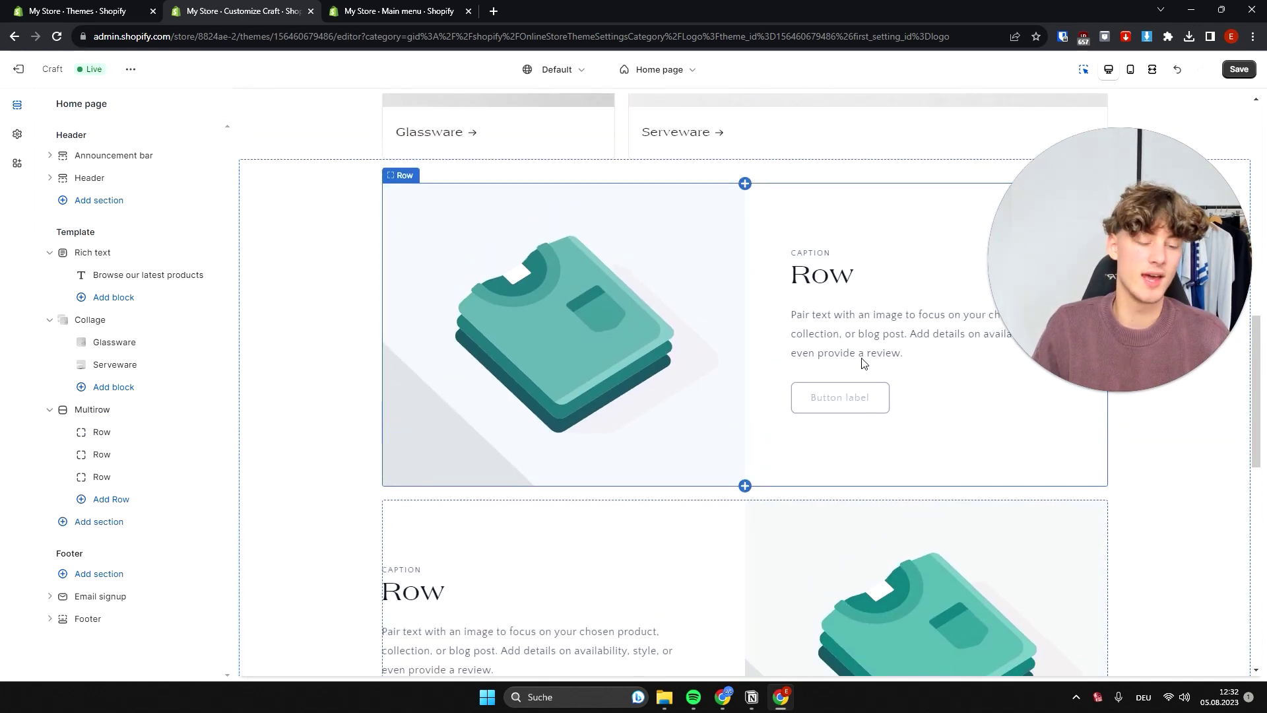
{"action": "left_click", "coordinate": [532, 309]}
{"action": "scroll", "coordinate": [552, 282], "scroll_direction": "up", "scroll_amount": 4}
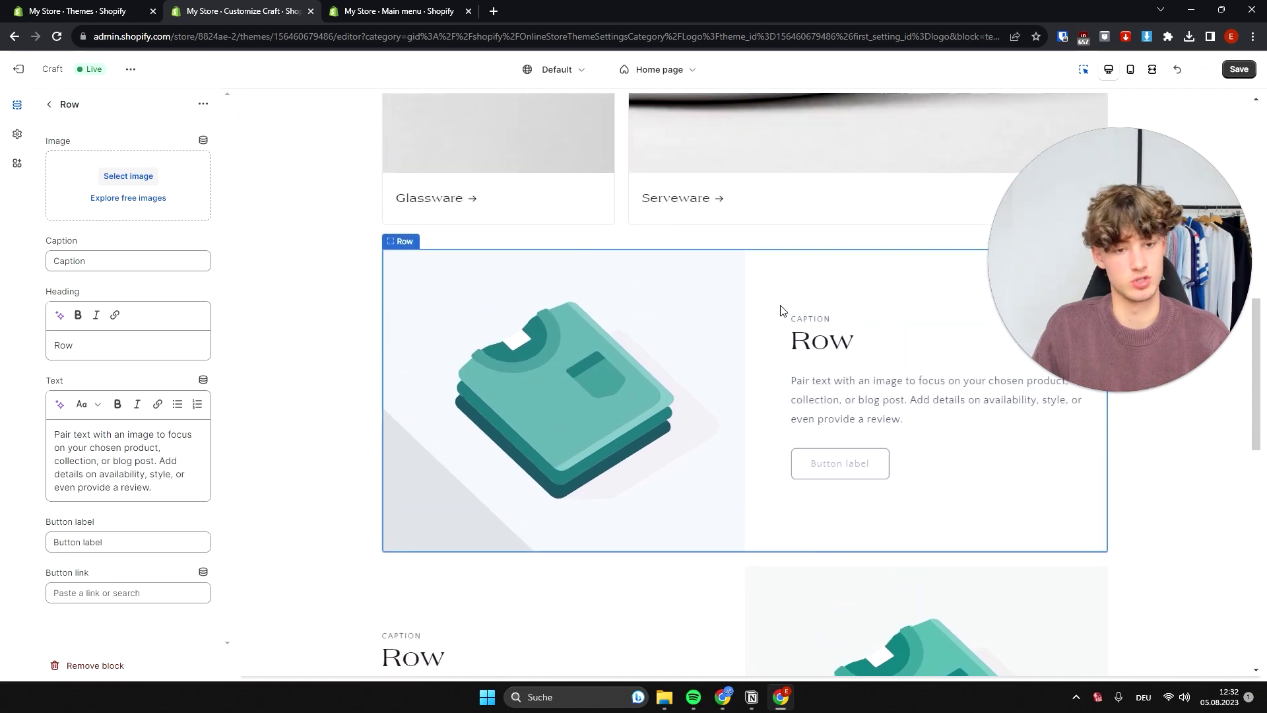
{"action": "scroll", "coordinate": [674, 423], "scroll_direction": "down", "scroll_amount": 3}
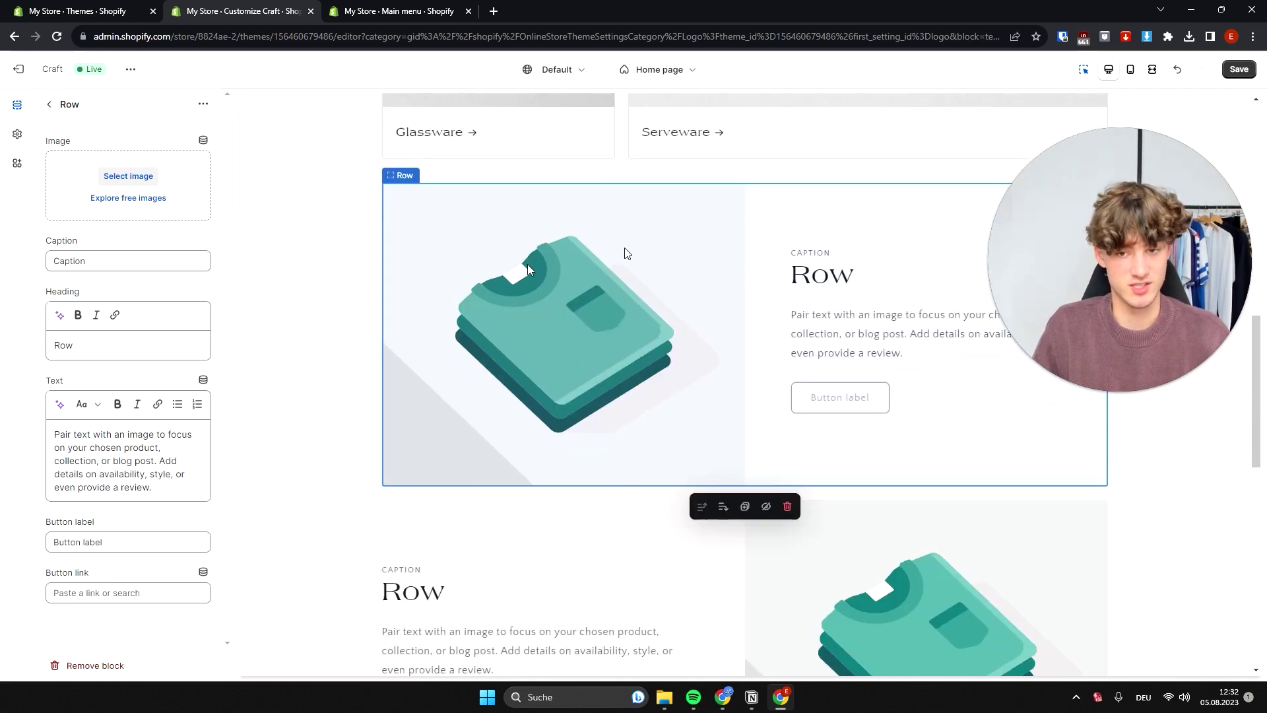
{"action": "left_click", "coordinate": [128, 176]}
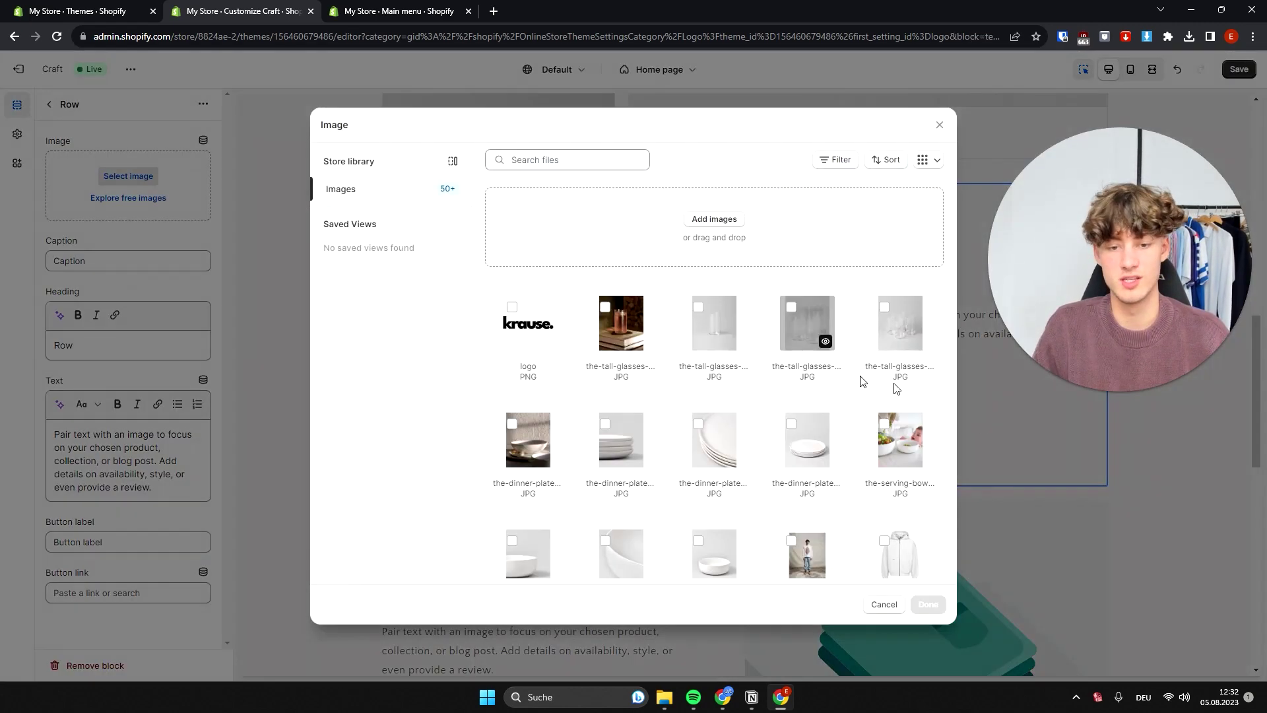
{"action": "left_click", "coordinate": [701, 317]}
{"action": "left_click", "coordinate": [928, 605]}
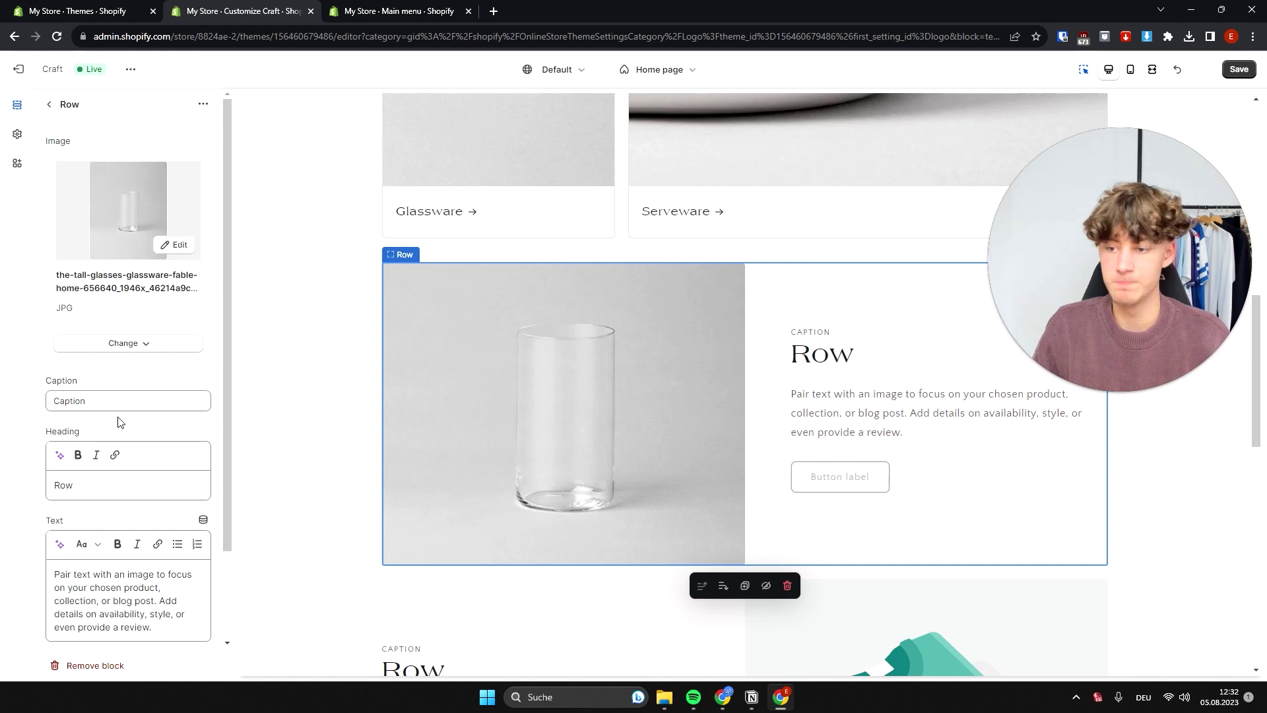
- Change the first row's heading to "Tall Glass"
{"action": "scroll", "coordinate": [119, 421], "scroll_direction": "down", "scroll_amount": 2}
{"action": "double_click", "coordinate": [62, 378]}
{"action": "type", "text": "Tall Glass"}
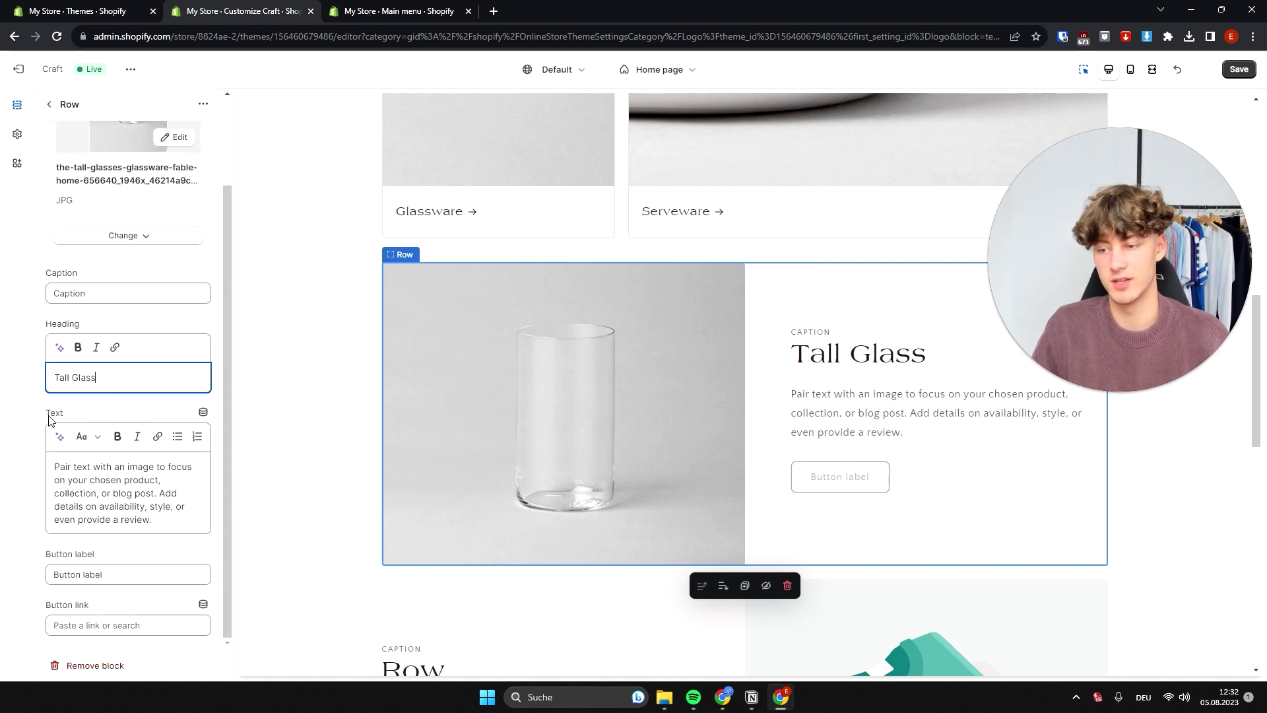
{"action": "left_click_drag", "start_coordinate": [49, 422], "coordinate": [114, 413]}
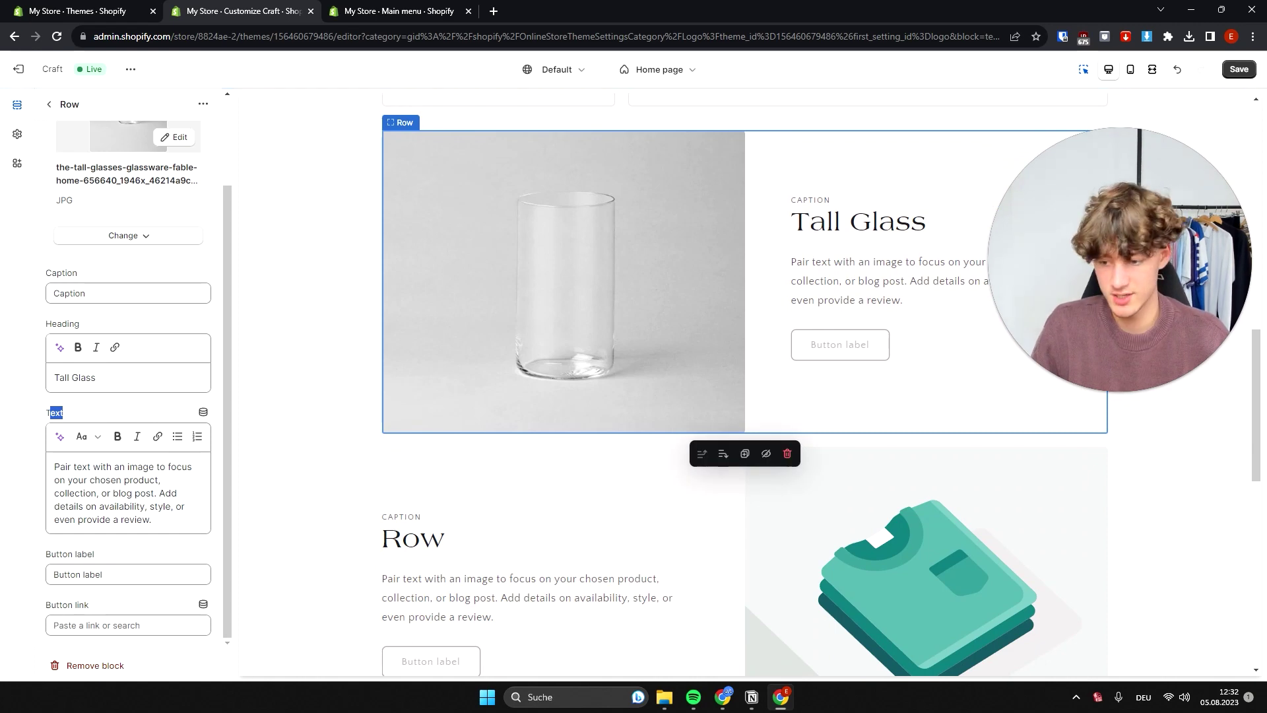
- Label the Tall Glass row's button "Buy Me" and link it to the Tall Glasses product
{"action": "left_click", "coordinate": [115, 571]}
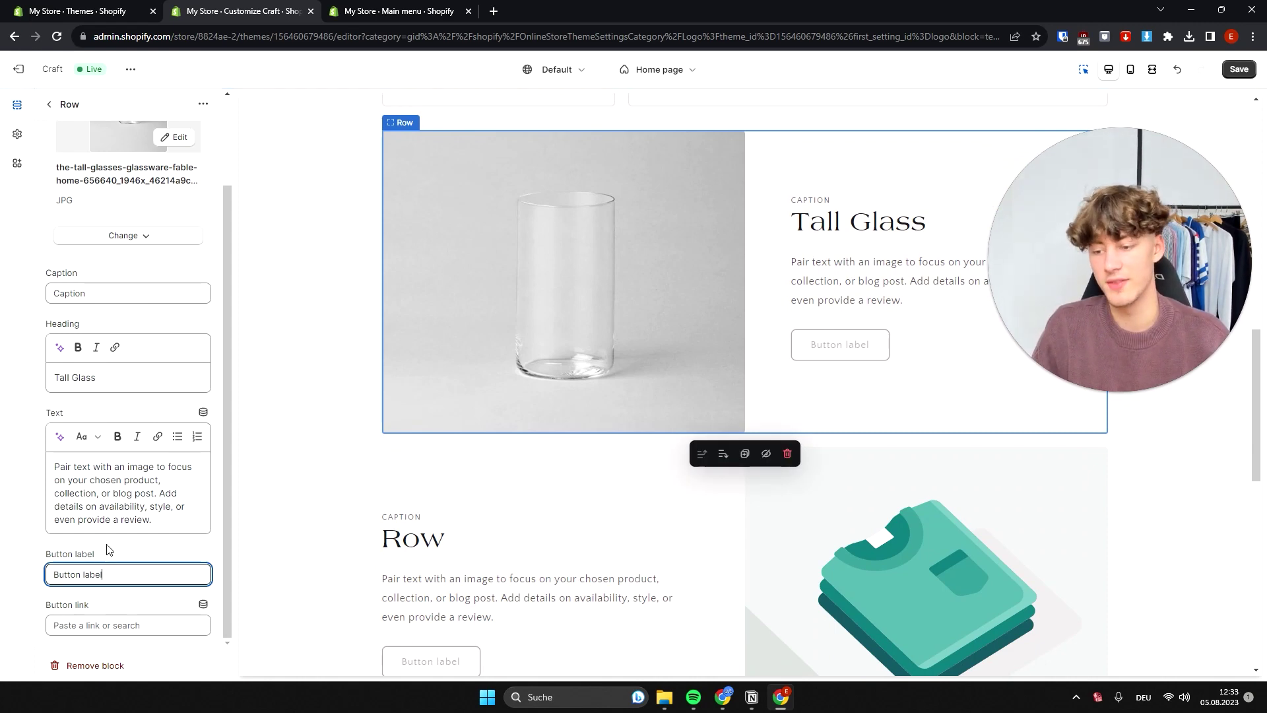
{"action": "left_click_drag", "start_coordinate": [104, 574], "coordinate": [53, 574]}
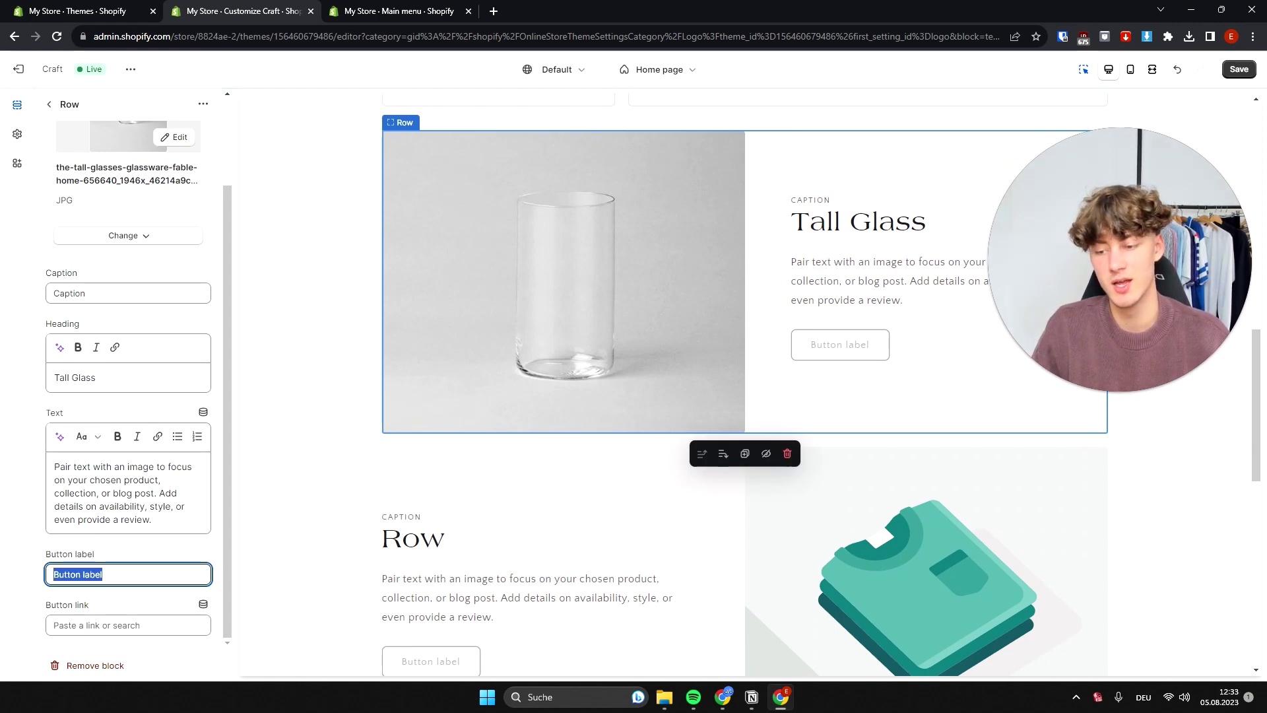
{"action": "type", "text": "Buy Me"}
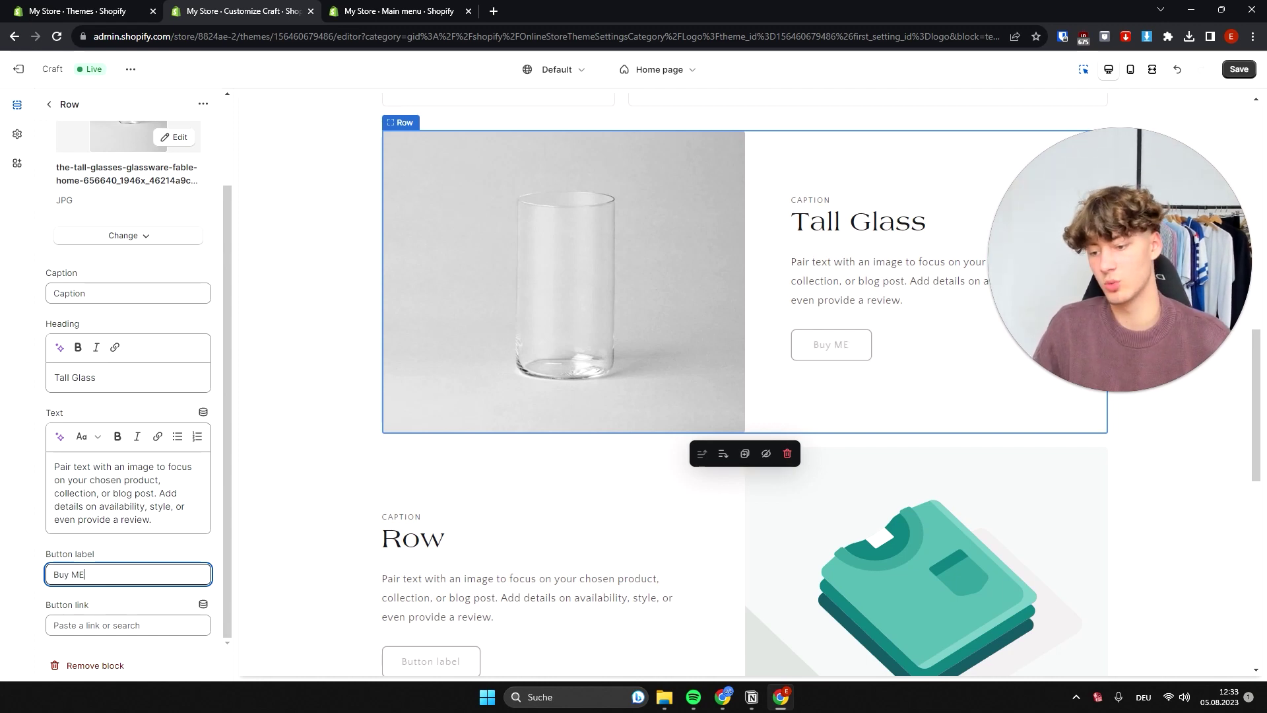
{"action": "left_click", "coordinate": [109, 605]}
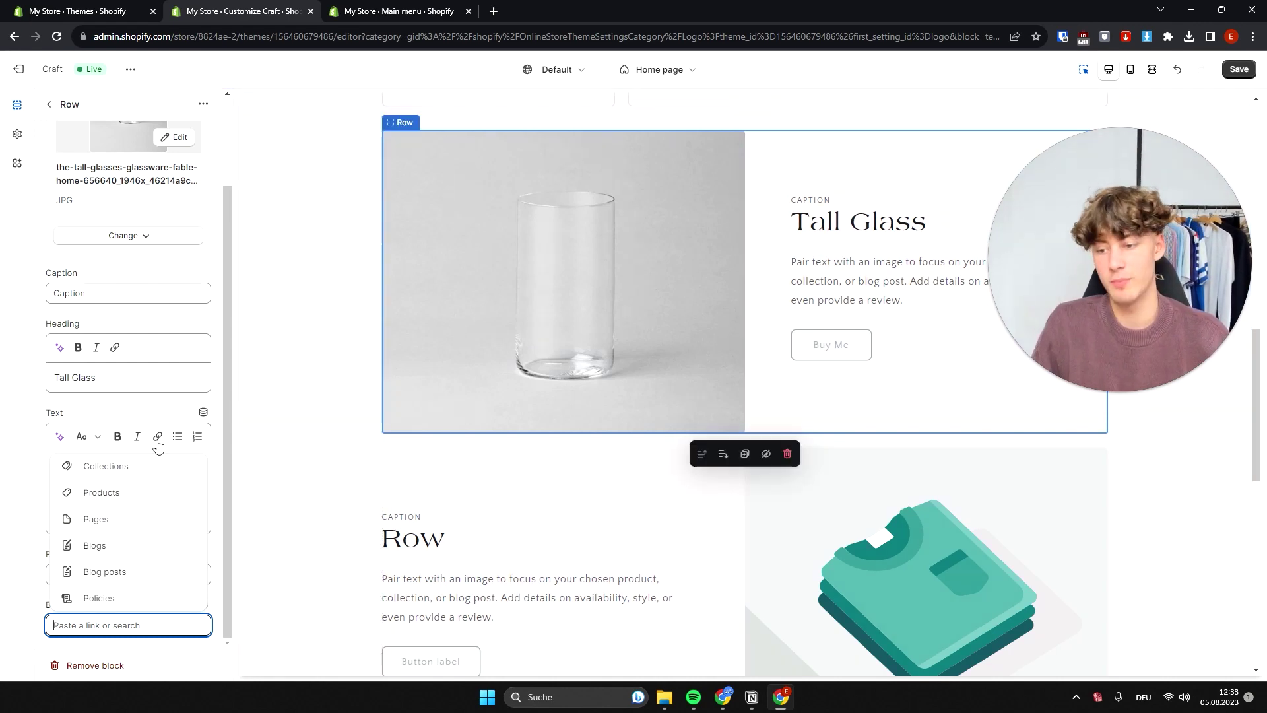
{"action": "left_click", "coordinate": [108, 506]}
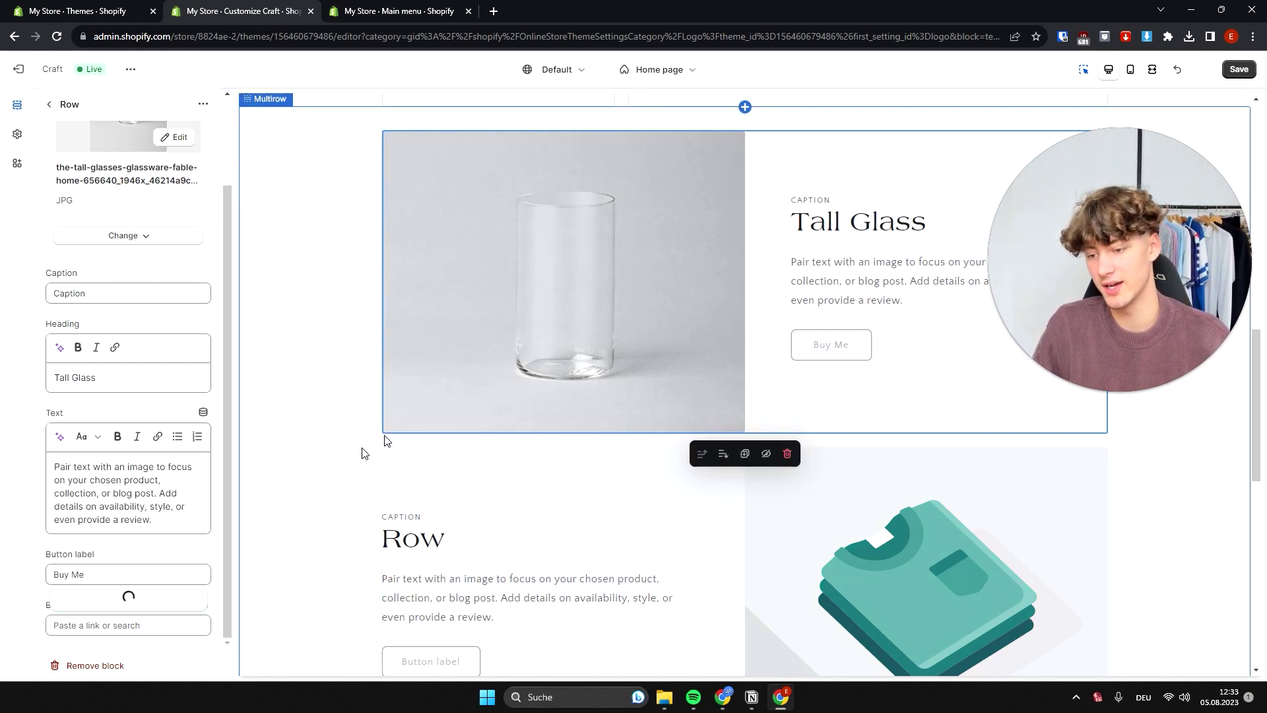
{"action": "left_click", "coordinate": [104, 599]}
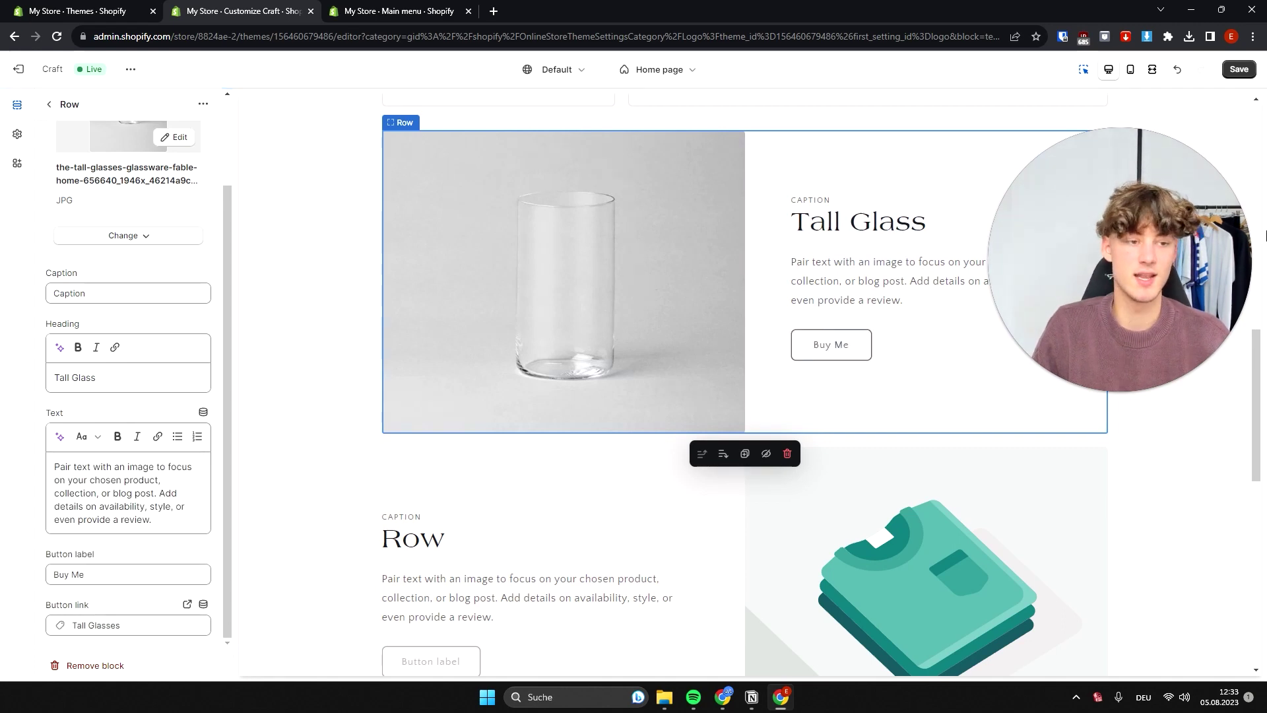
- Test the Buy Me button in the preview by following it to the product page, and return to the home page
{"action": "scroll", "coordinate": [693, 291], "scroll_direction": "up", "scroll_amount": 1}
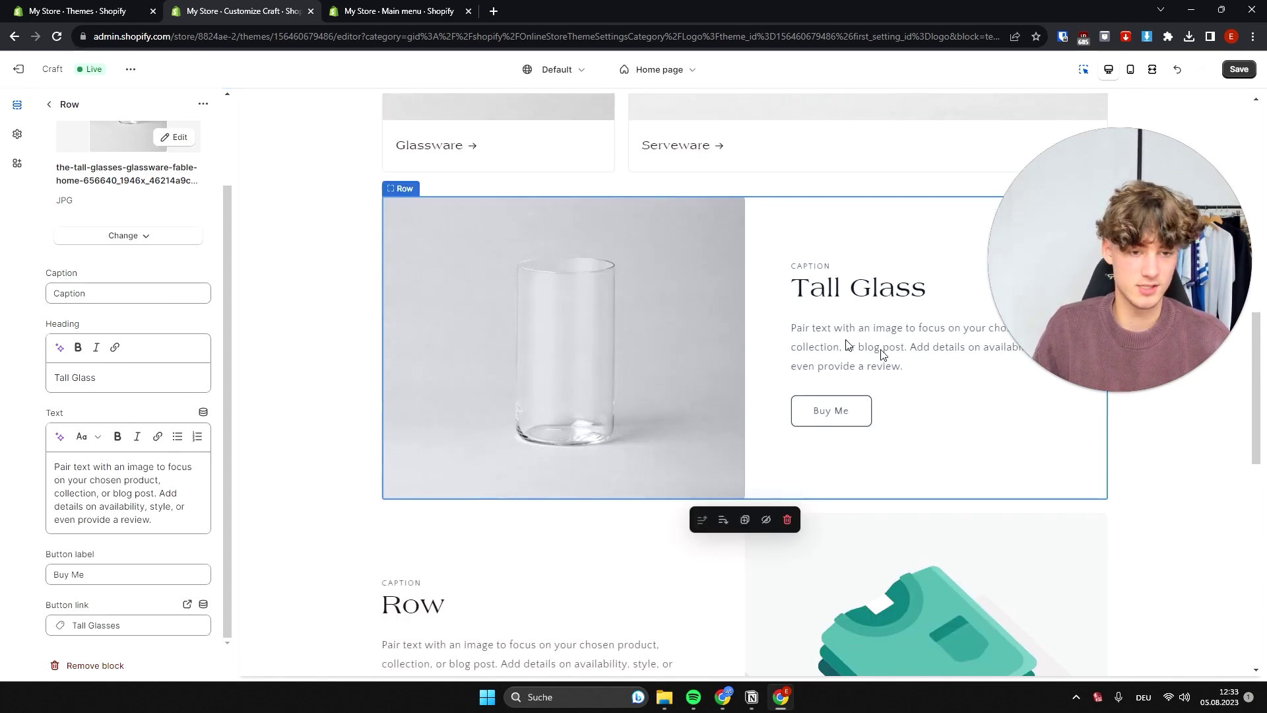
{"action": "left_click", "coordinate": [831, 414]}
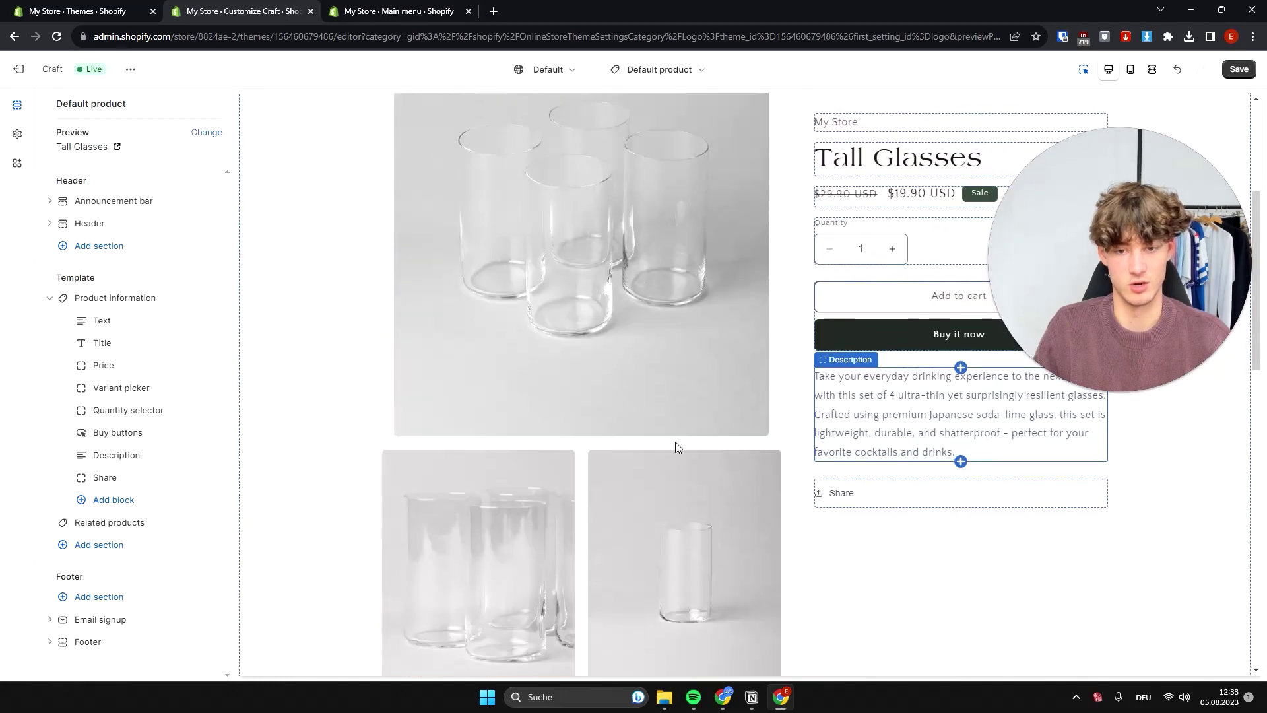
{"action": "scroll", "coordinate": [676, 447], "scroll_direction": "up", "scroll_amount": 5}
{"action": "left_click", "coordinate": [394, 187]}
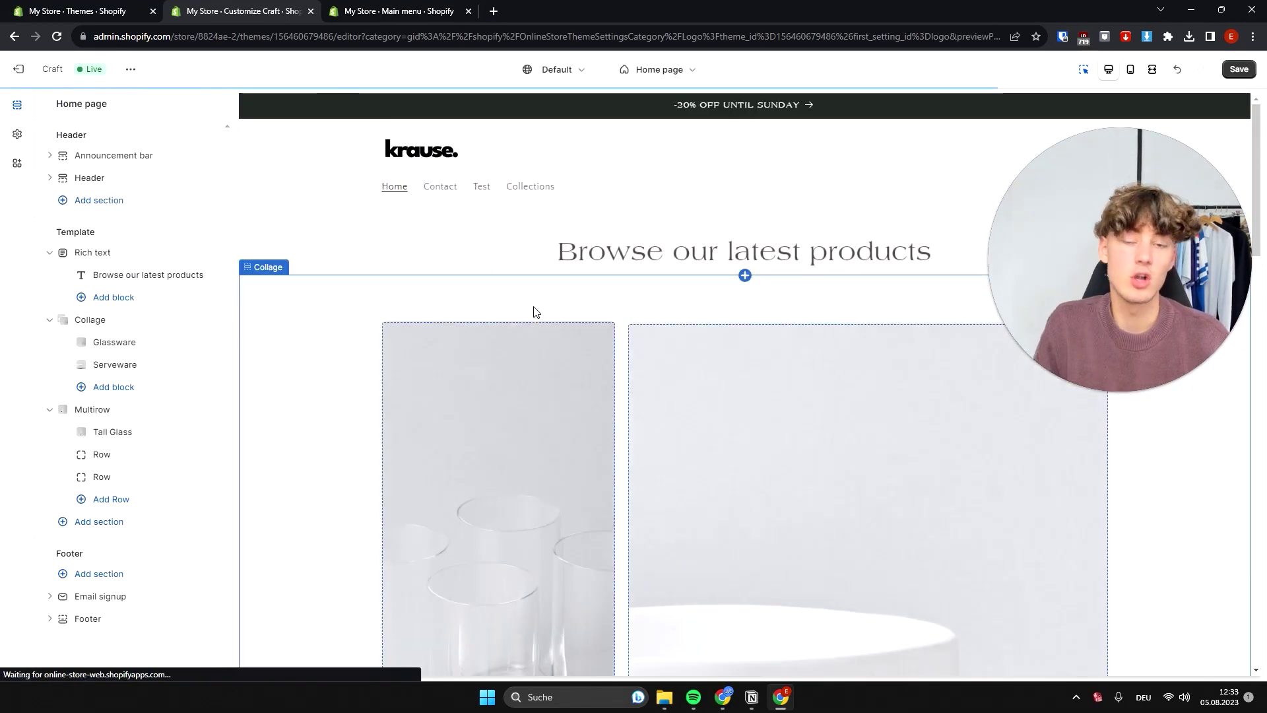
- Set the second Multirow row's image to the library photo of stacked white dinner plates
{"action": "scroll", "coordinate": [676, 319], "scroll_direction": "down", "scroll_amount": 15}
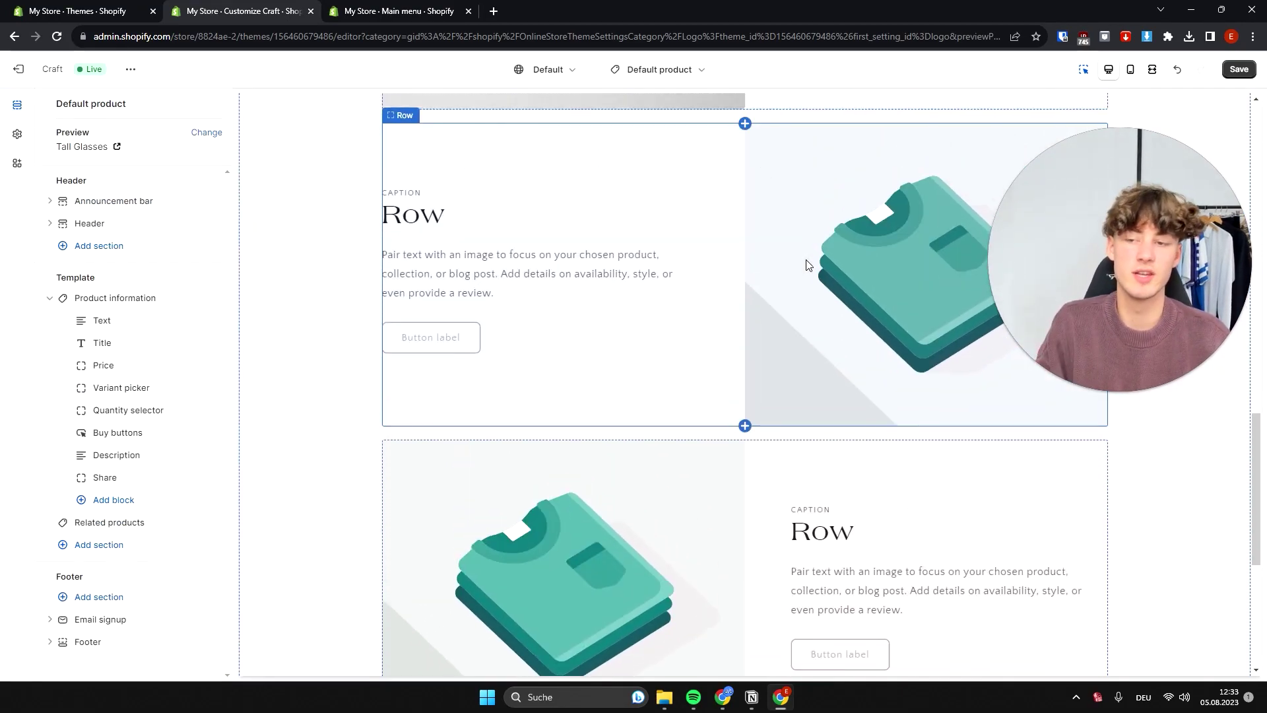
{"action": "scroll", "coordinate": [779, 291], "scroll_direction": "up", "scroll_amount": 5}
{"action": "left_click", "coordinate": [749, 313]}
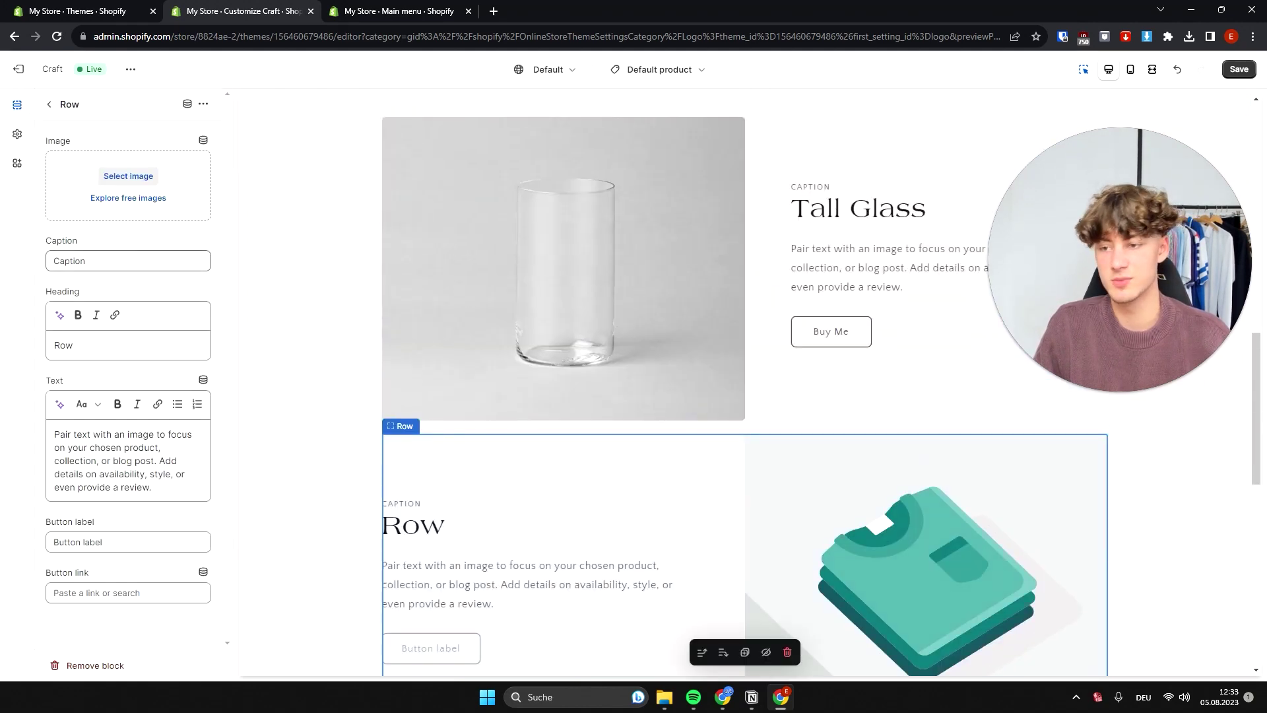
{"action": "left_click", "coordinate": [128, 176]}
{"action": "scroll", "coordinate": [759, 363], "scroll_direction": "down", "scroll_amount": 3}
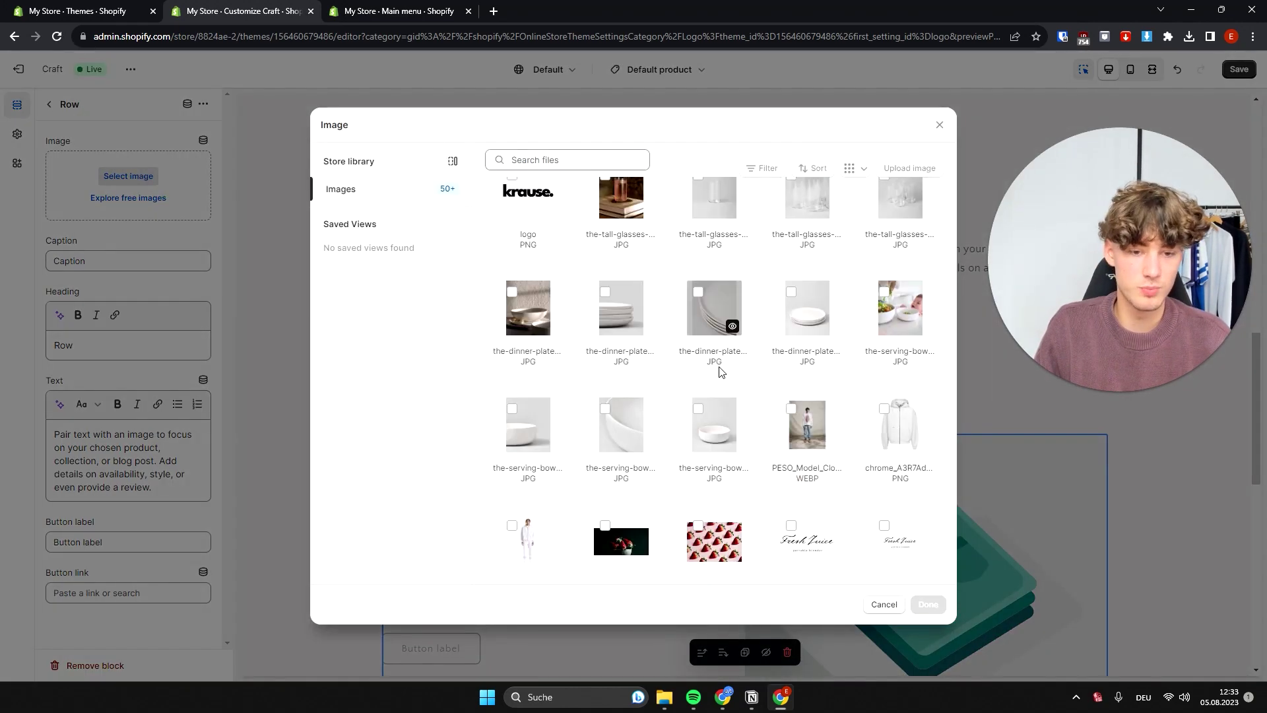
{"action": "left_click", "coordinate": [803, 295]}
{"action": "left_click", "coordinate": [928, 604]}
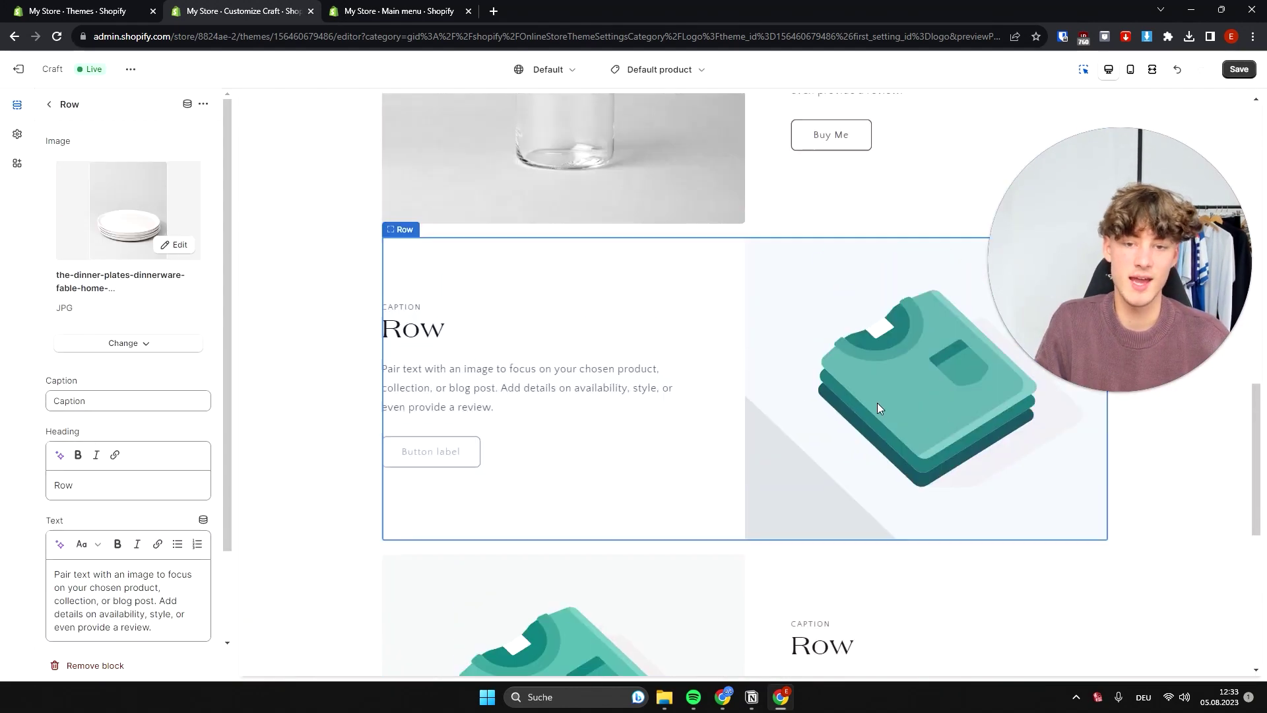
- Add a Slideshow section below Related products in the Default product template
{"action": "scroll", "coordinate": [628, 364], "scroll_direction": "down", "scroll_amount": 1}
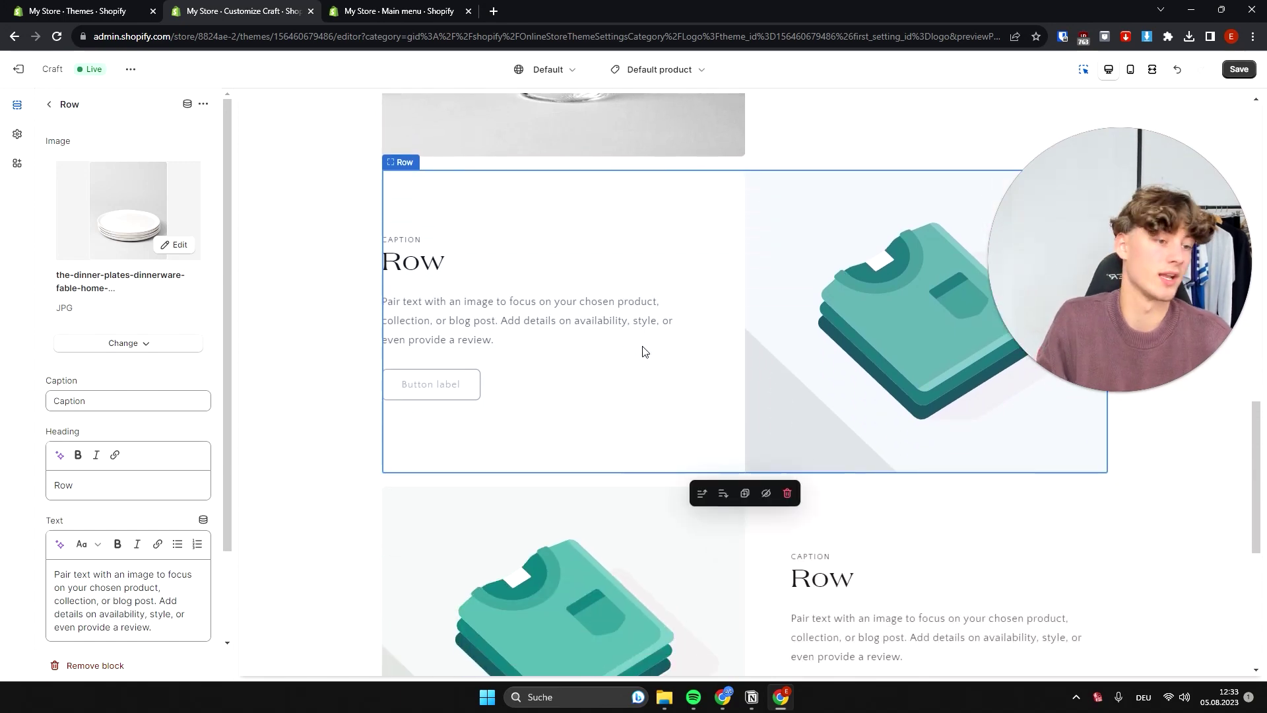
{"action": "scroll", "coordinate": [658, 350], "scroll_direction": "down", "scroll_amount": 6}
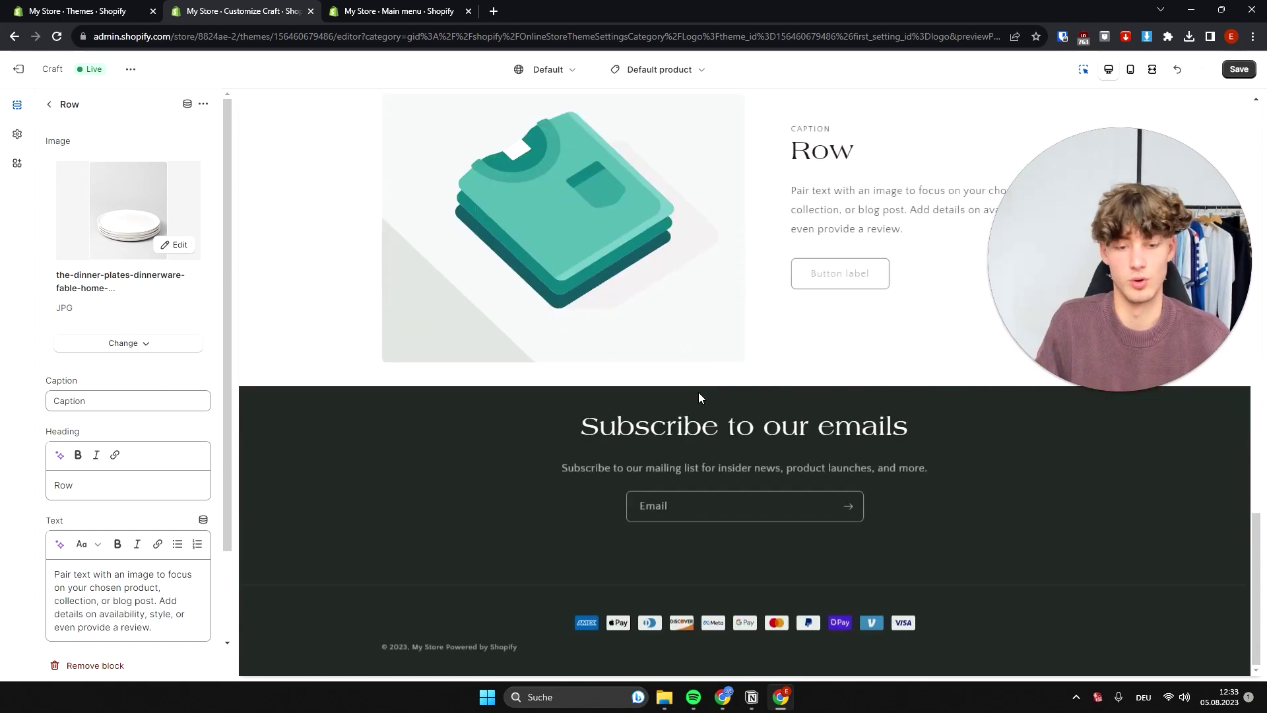
{"action": "left_click", "coordinate": [51, 104]}
{"action": "left_click", "coordinate": [804, 403]}
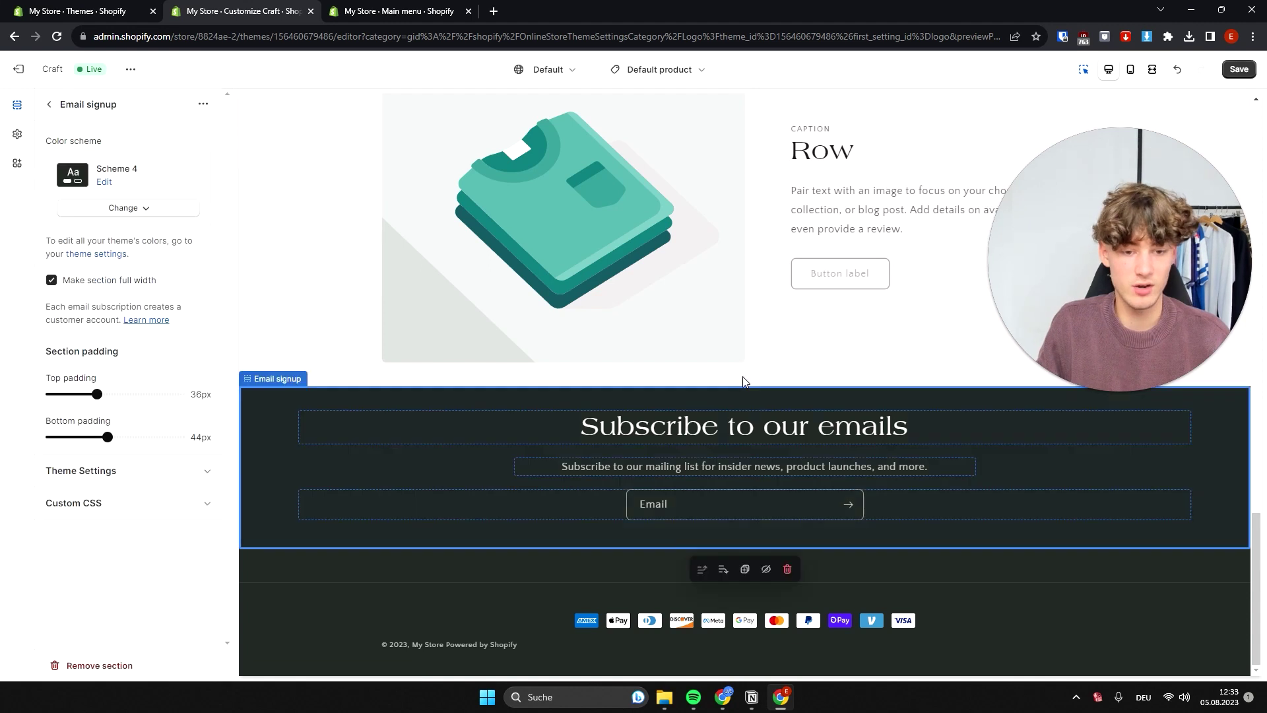
{"action": "left_click", "coordinate": [51, 106]}
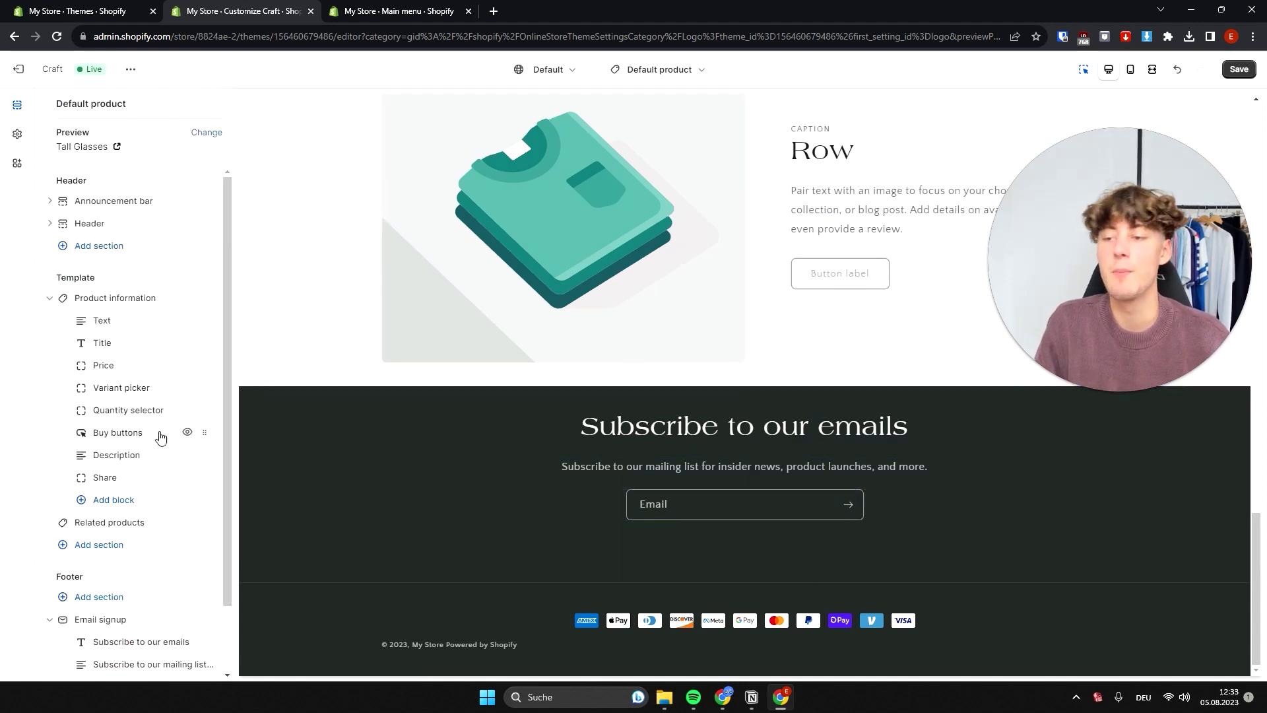
{"action": "left_click", "coordinate": [99, 545]}
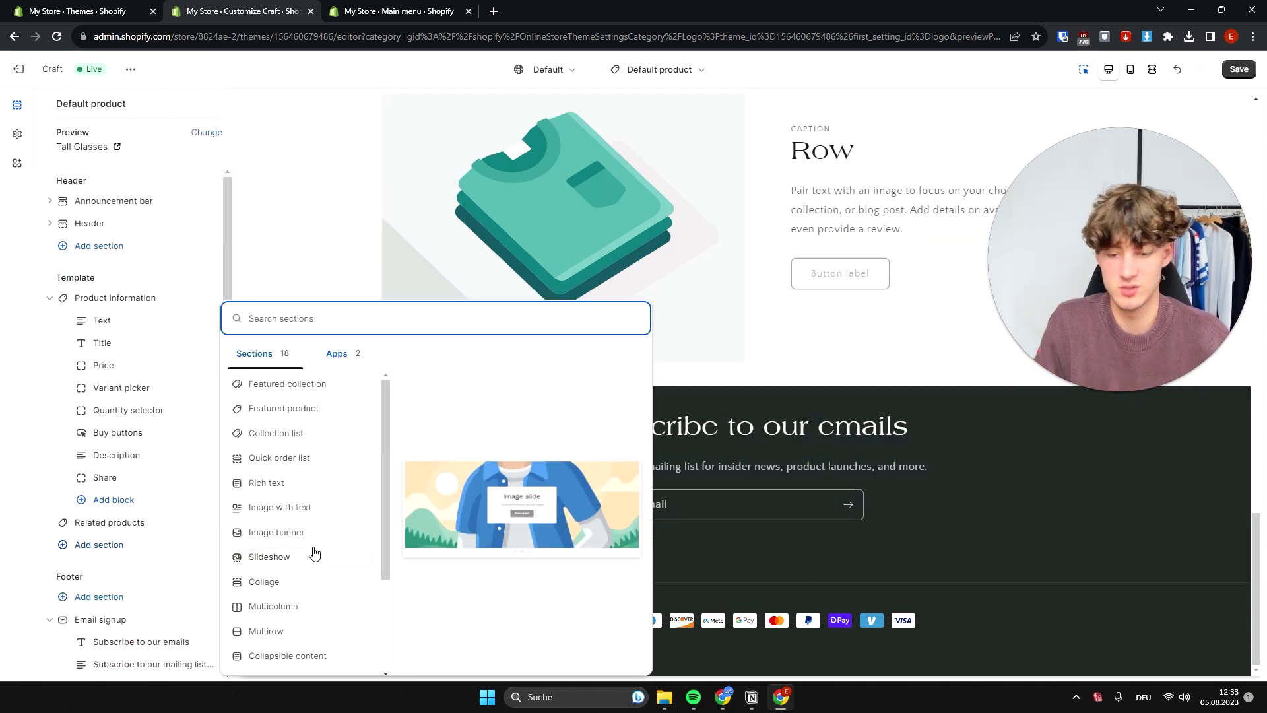
{"action": "left_click", "coordinate": [541, 531]}
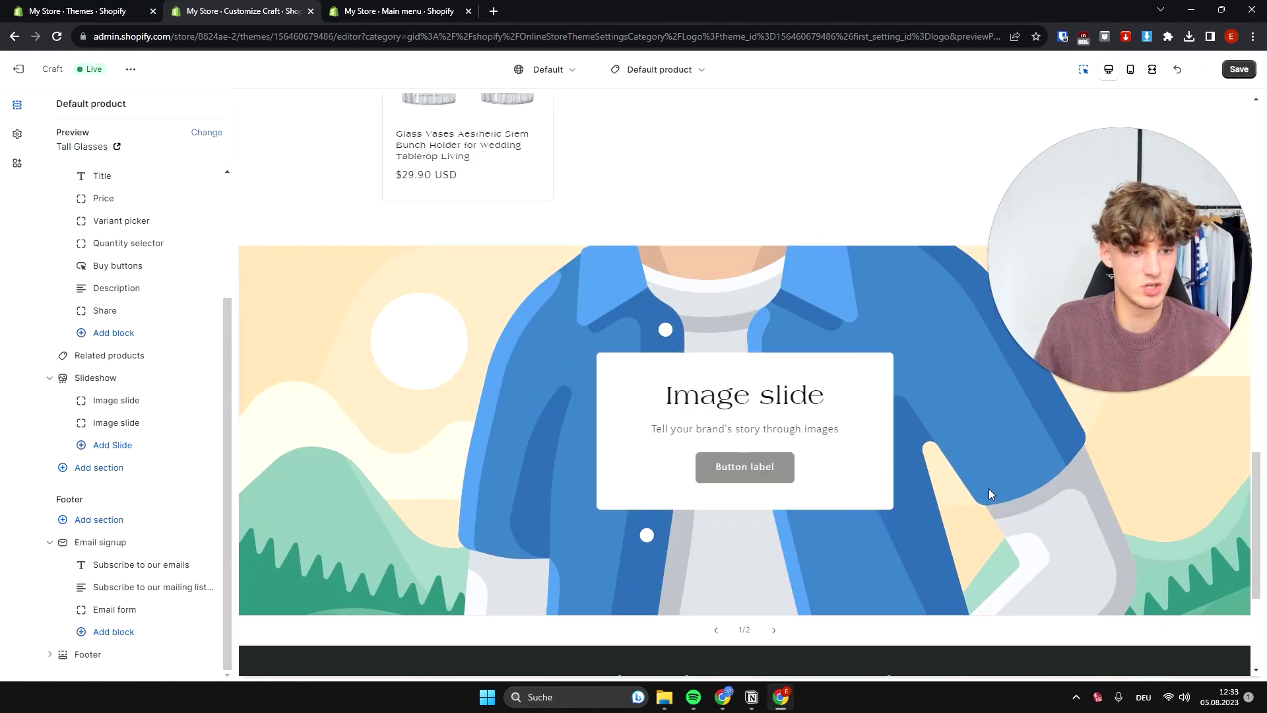
- Remove the image slides from the new Slideshow section
{"action": "left_click", "coordinate": [1019, 438]}
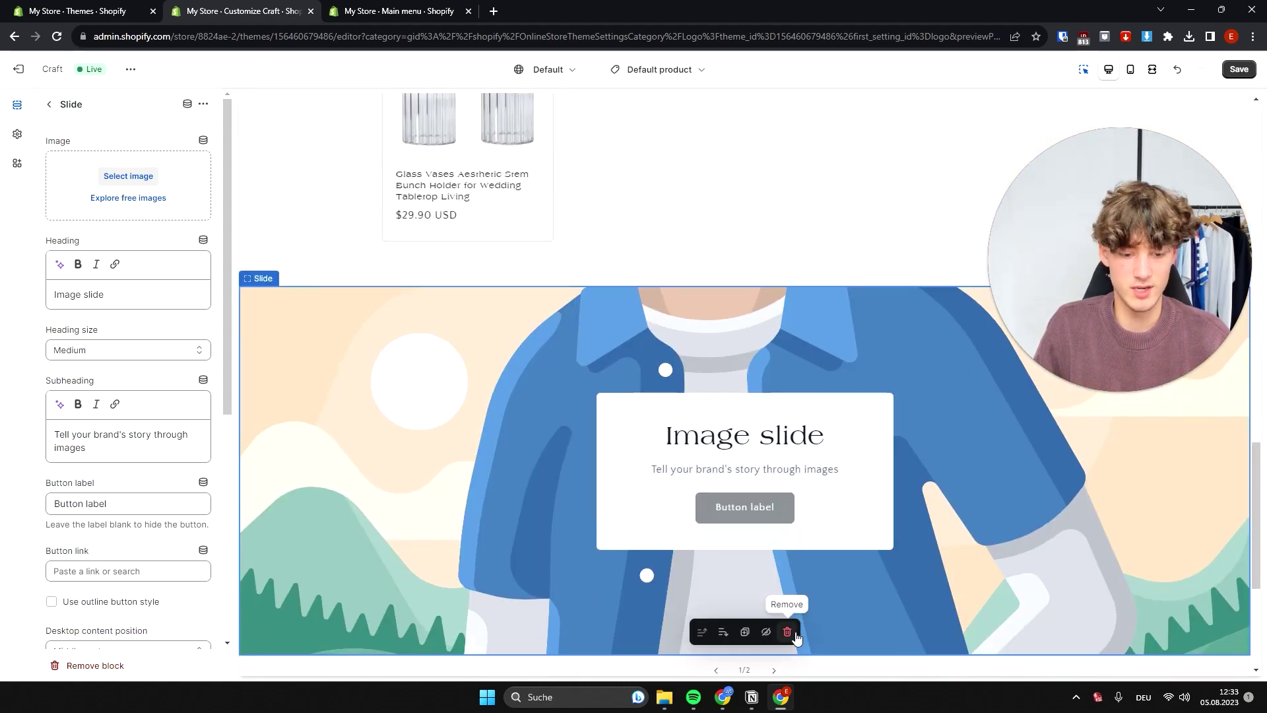
{"action": "left_click", "coordinate": [787, 632]}
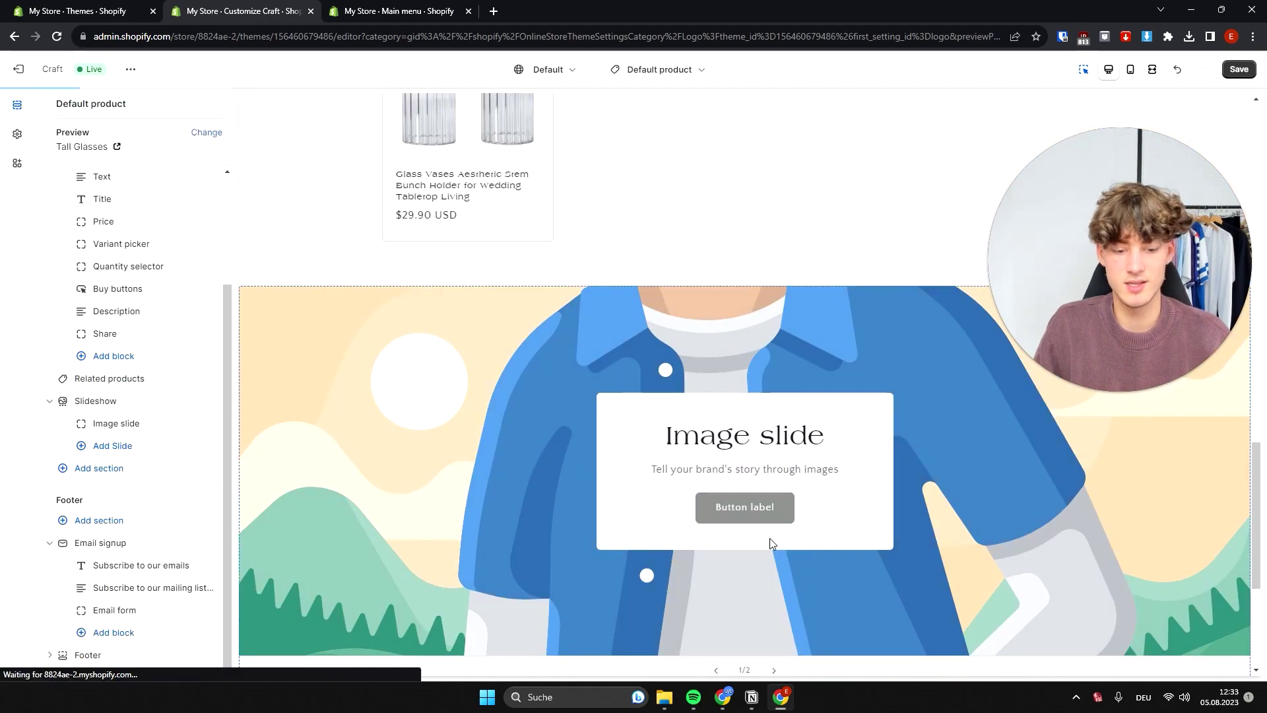
{"action": "scroll", "coordinate": [289, 197], "scroll_direction": "down", "scroll_amount": 15}
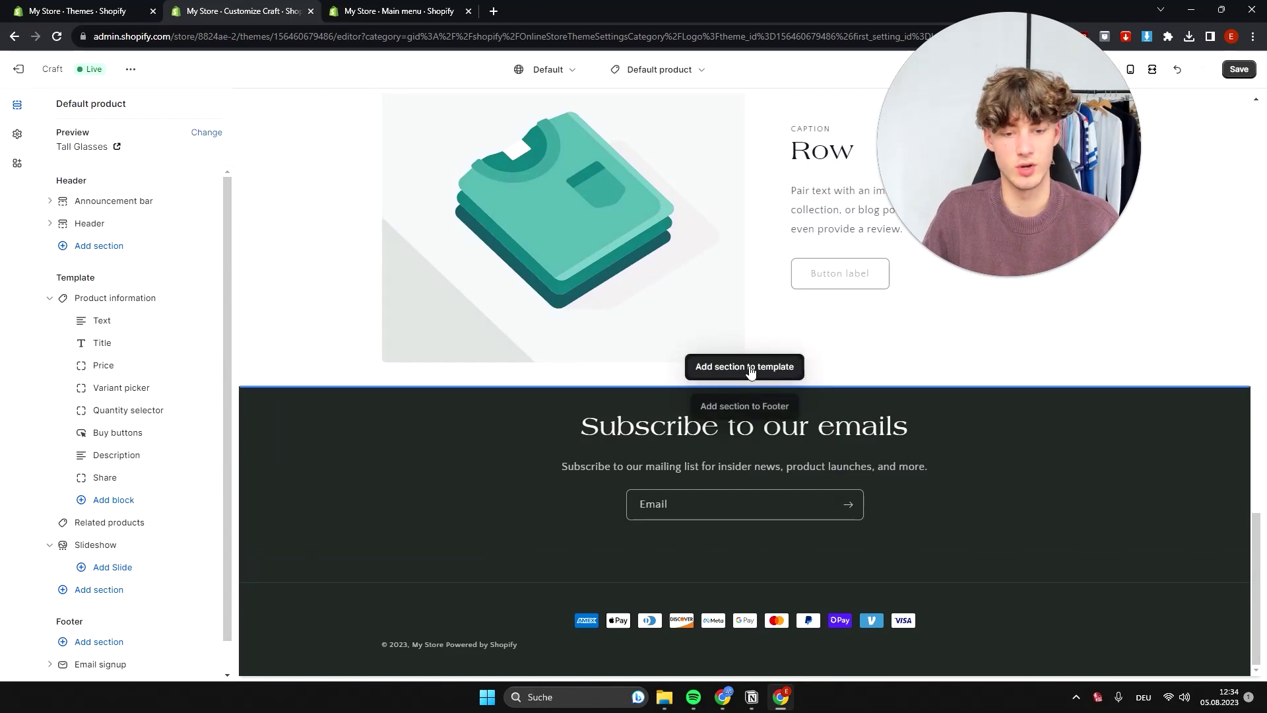
- Browse the section types that can be added to the template above the email signup
{"action": "left_click", "coordinate": [747, 367]}
{"action": "scroll", "coordinate": [884, 568], "scroll_direction": "down", "scroll_amount": 2}
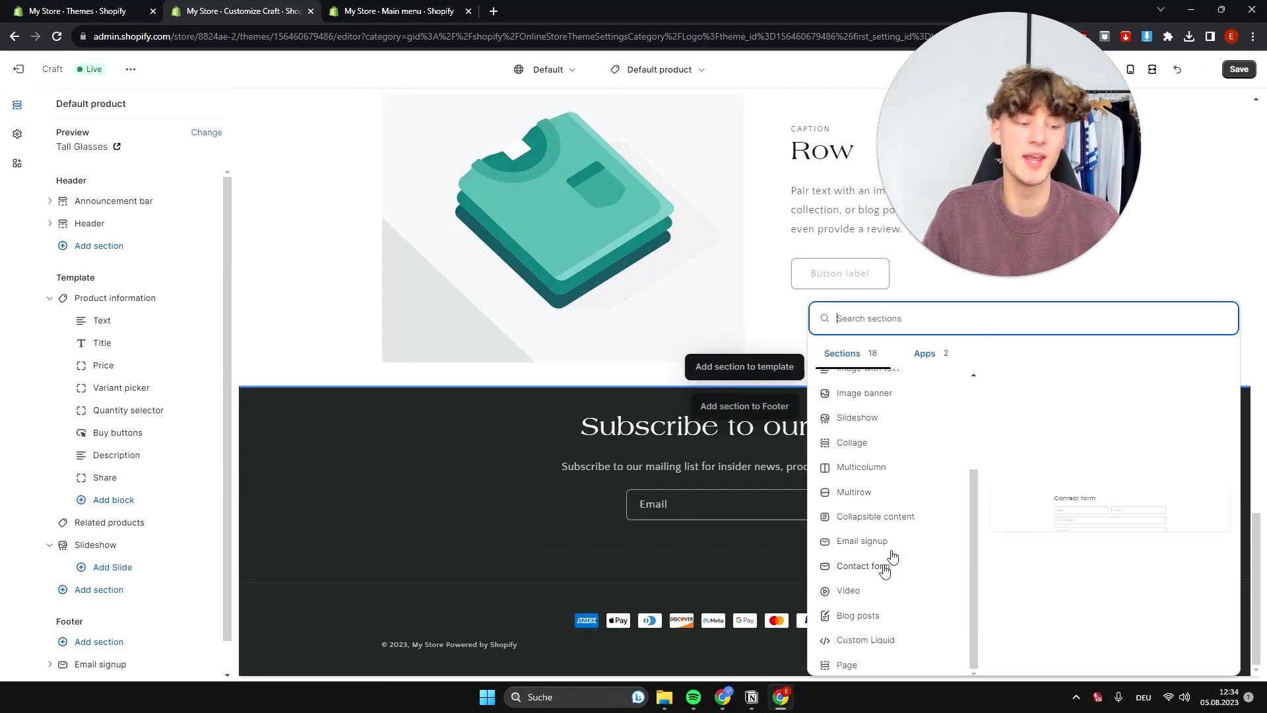
{"action": "scroll", "coordinate": [389, 546], "scroll_direction": "up", "scroll_amount": 4}
- Review the home page preview, follow the Tall Glass row to its product page, and look through that page to the email signup
{"action": "scroll", "coordinate": [389, 545], "scroll_direction": "up", "scroll_amount": 12}
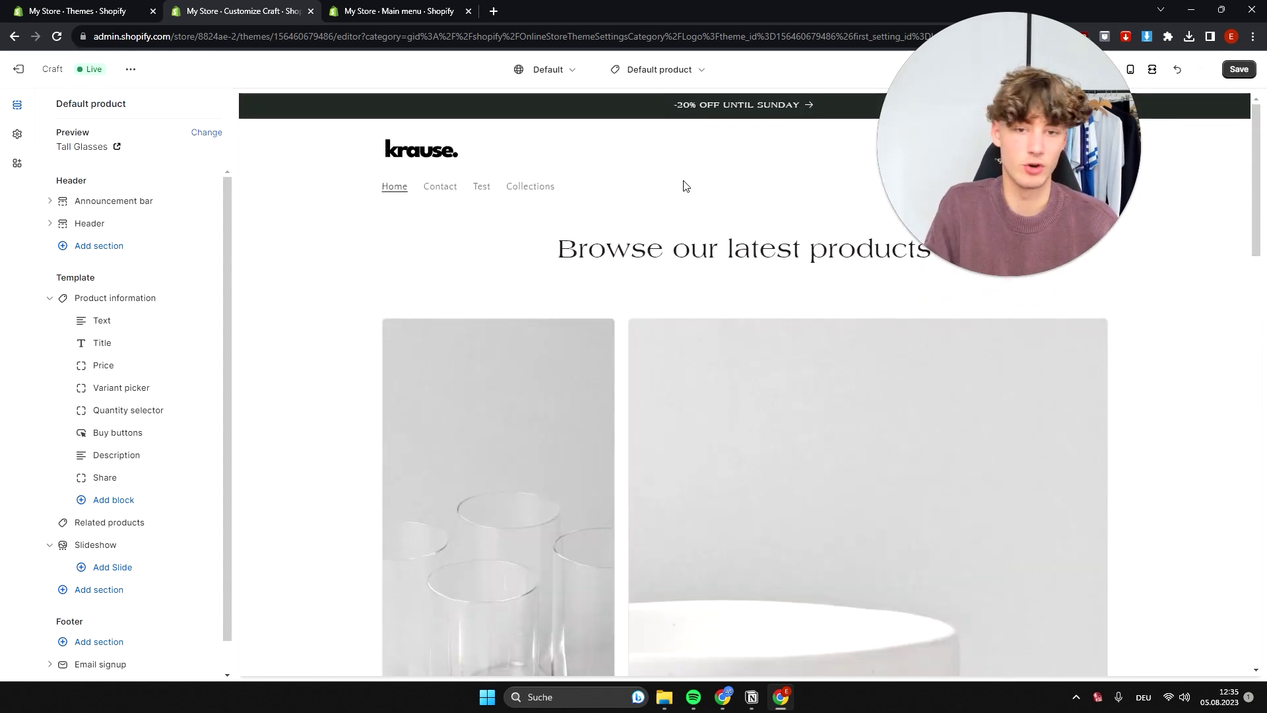
{"action": "scroll", "coordinate": [563, 321], "scroll_direction": "down", "scroll_amount": 10}
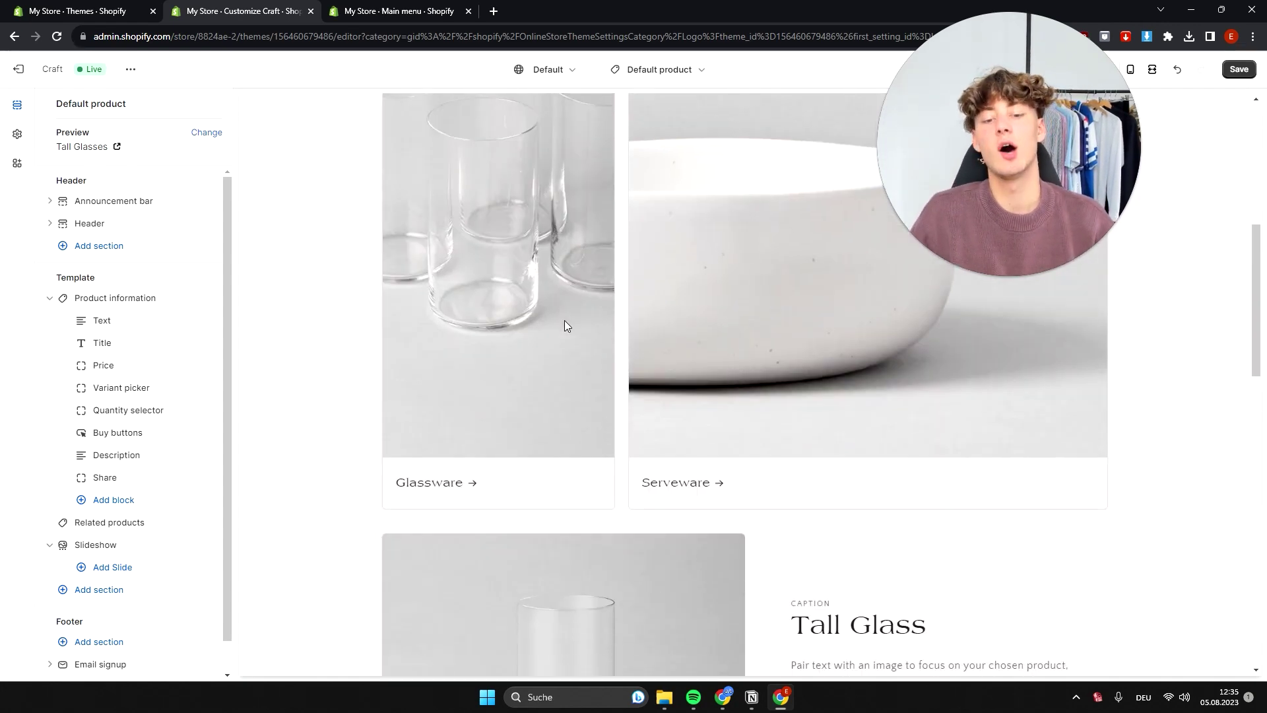
{"action": "scroll", "coordinate": [561, 317], "scroll_direction": "up", "scroll_amount": 1}
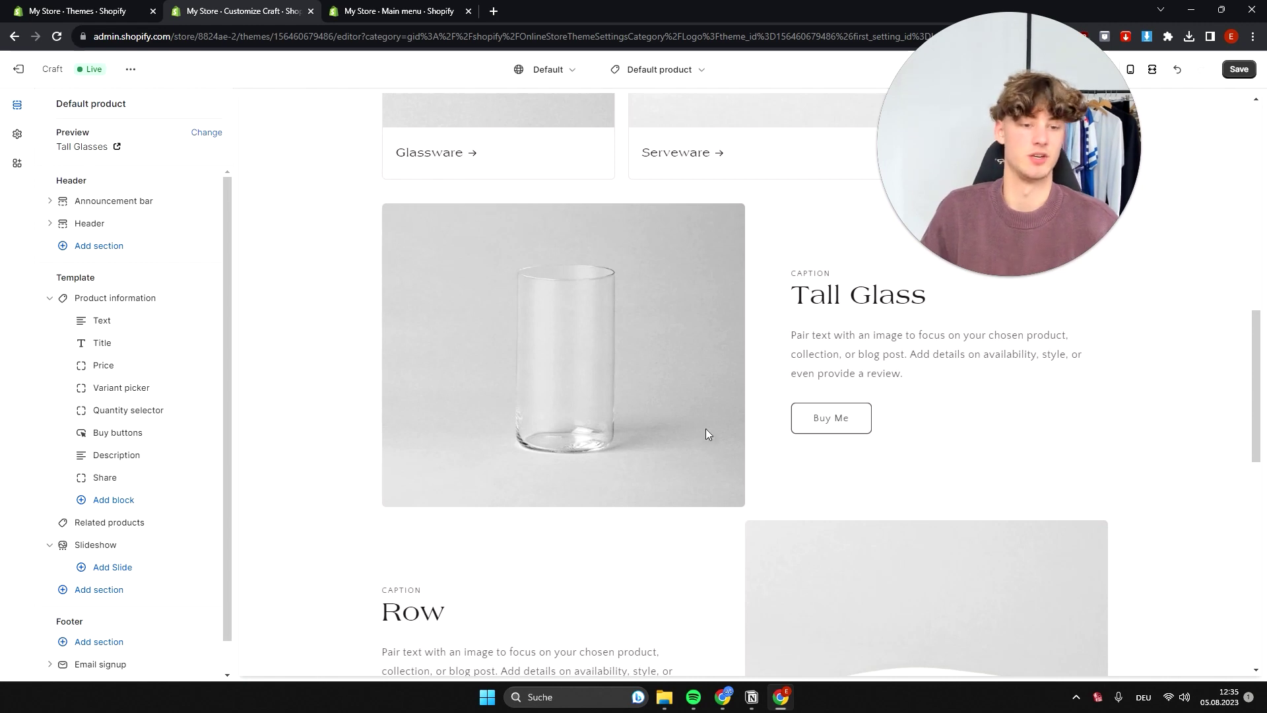
{"action": "left_click", "coordinate": [818, 429]}
{"action": "left_click", "coordinate": [848, 350]}
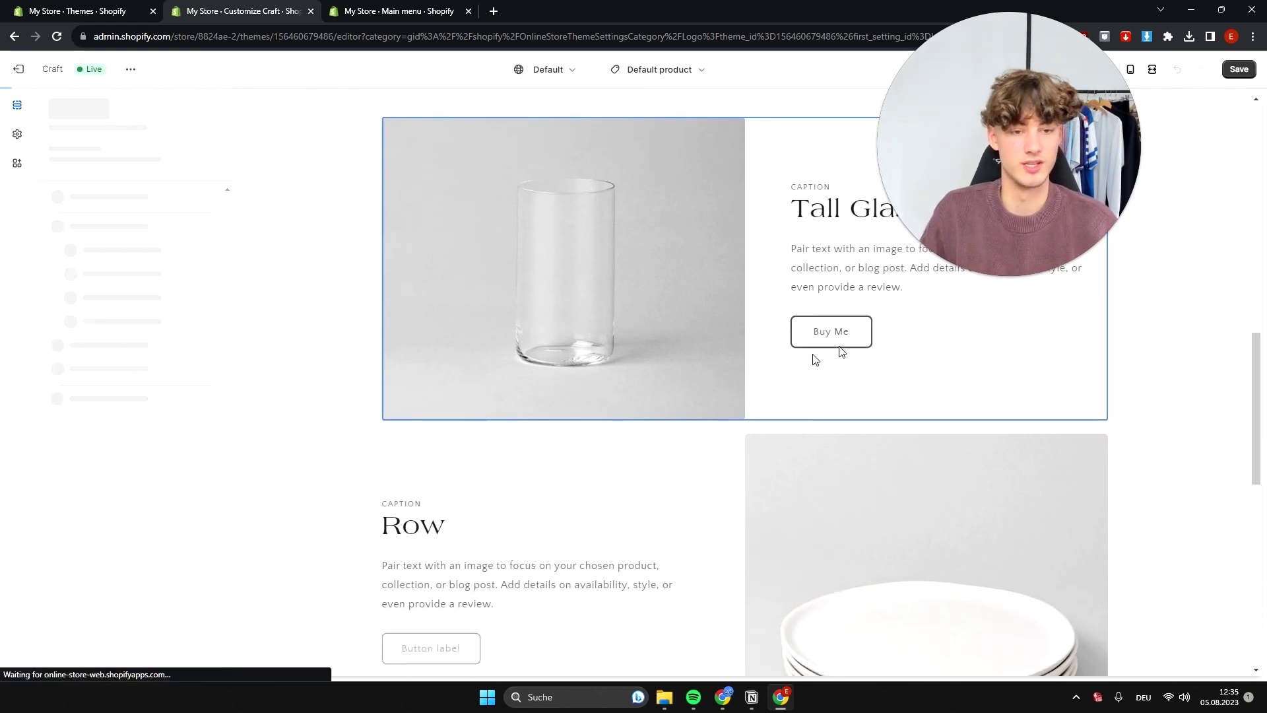
{"action": "scroll", "coordinate": [492, 439], "scroll_direction": "down", "scroll_amount": 15}
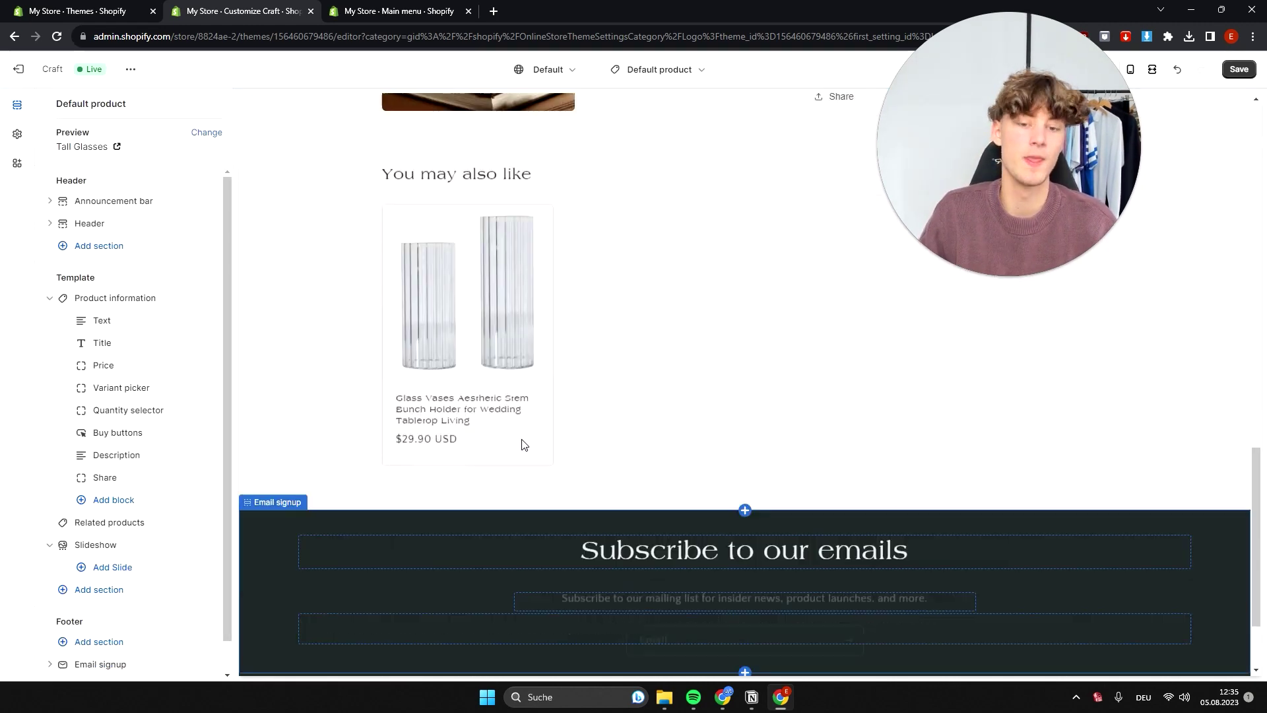
- Open the settings of the Related products section and examine it together with the email signup below
{"action": "scroll", "coordinate": [517, 407], "scroll_direction": "up", "scroll_amount": 1}
{"action": "scroll", "coordinate": [513, 407], "scroll_direction": "down", "scroll_amount": 3}
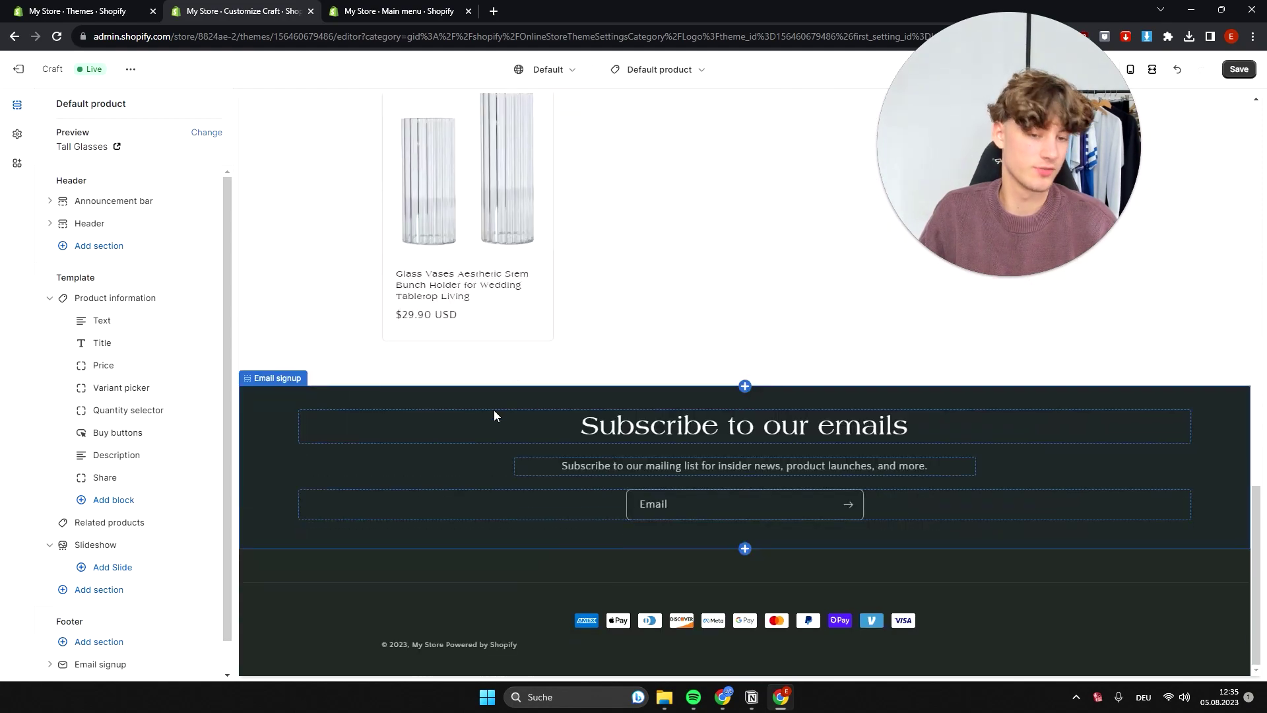
{"action": "scroll", "coordinate": [561, 416], "scroll_direction": "up", "scroll_amount": 8}
{"action": "scroll", "coordinate": [651, 444], "scroll_direction": "down", "scroll_amount": 6}
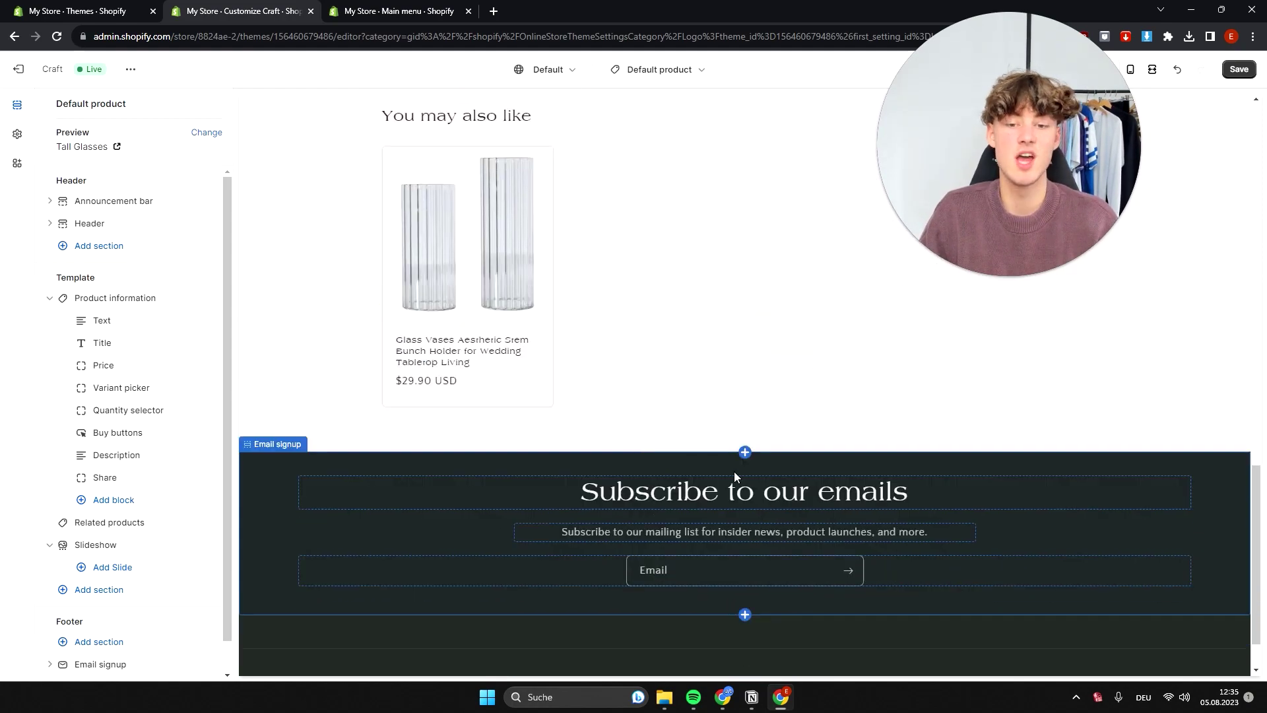
{"action": "scroll", "coordinate": [760, 408], "scroll_direction": "up", "scroll_amount": 3}
{"action": "left_click", "coordinate": [571, 404]}
{"action": "scroll", "coordinate": [761, 379], "scroll_direction": "down", "scroll_amount": 1}
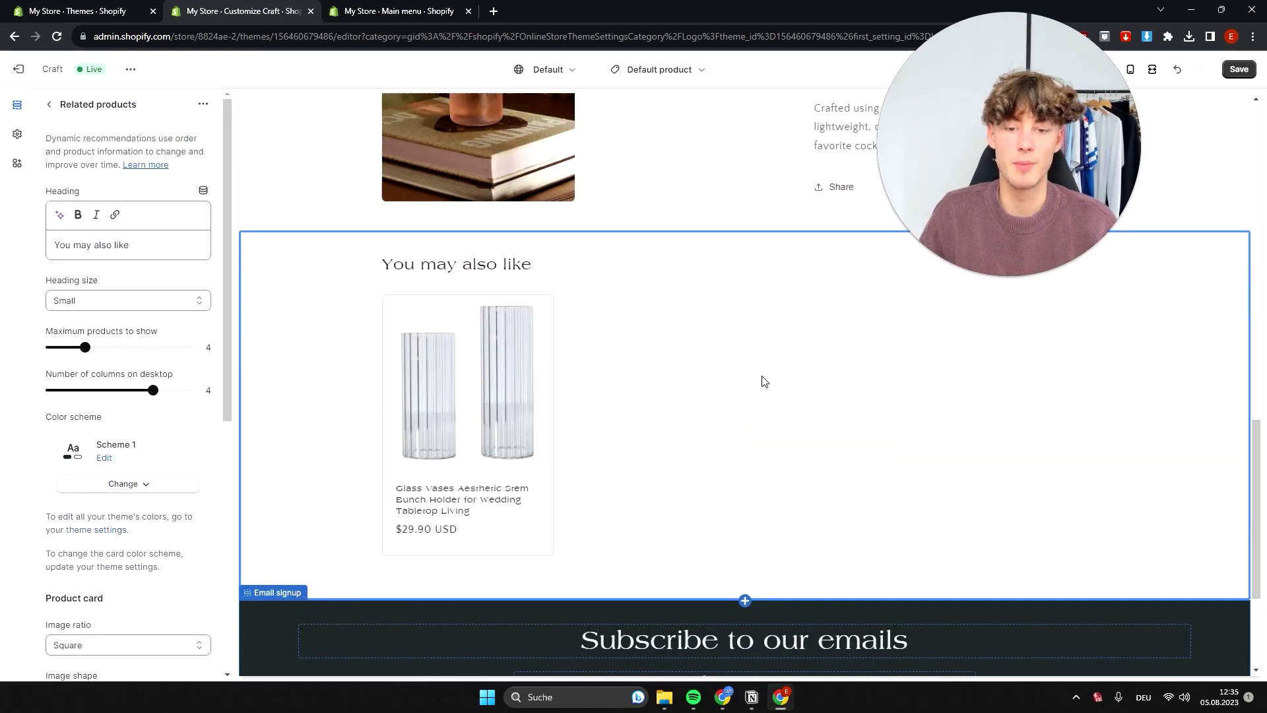
{"action": "scroll", "coordinate": [759, 458], "scroll_direction": "up", "scroll_amount": 4}
{"action": "scroll", "coordinate": [759, 459], "scroll_direction": "down", "scroll_amount": 5}
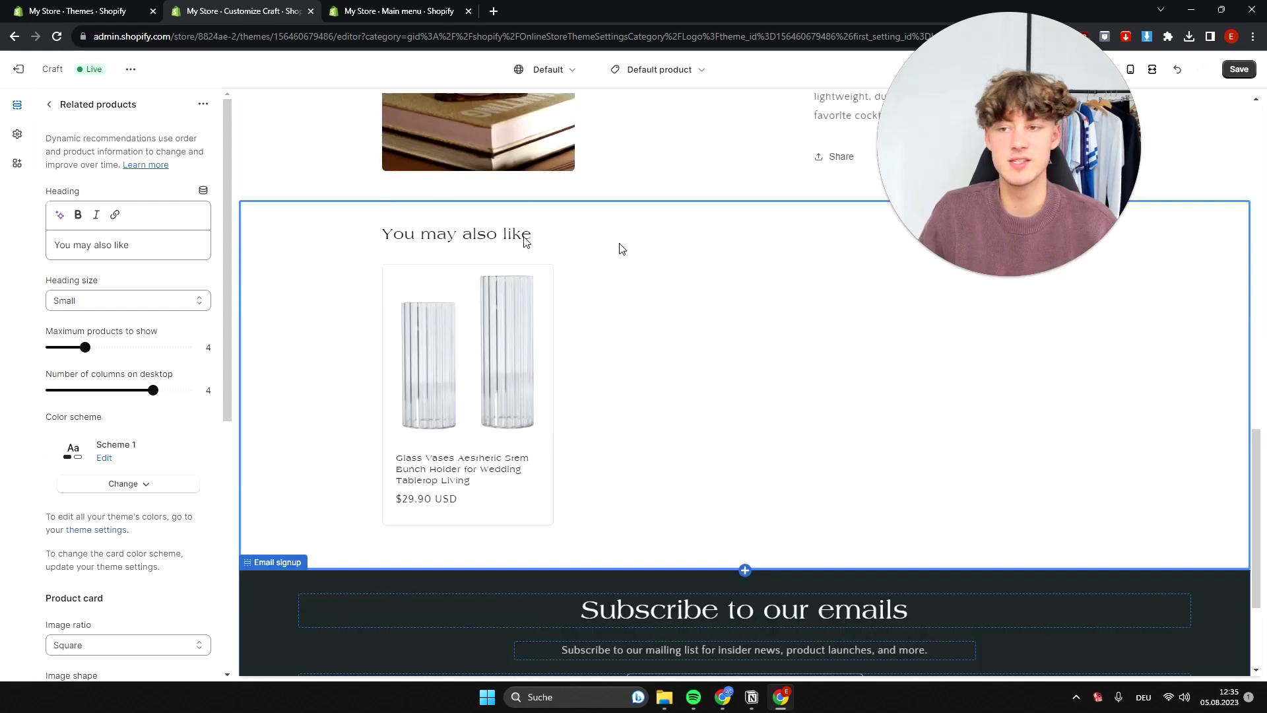
{"action": "scroll", "coordinate": [755, 362], "scroll_direction": "up", "scroll_amount": 1}
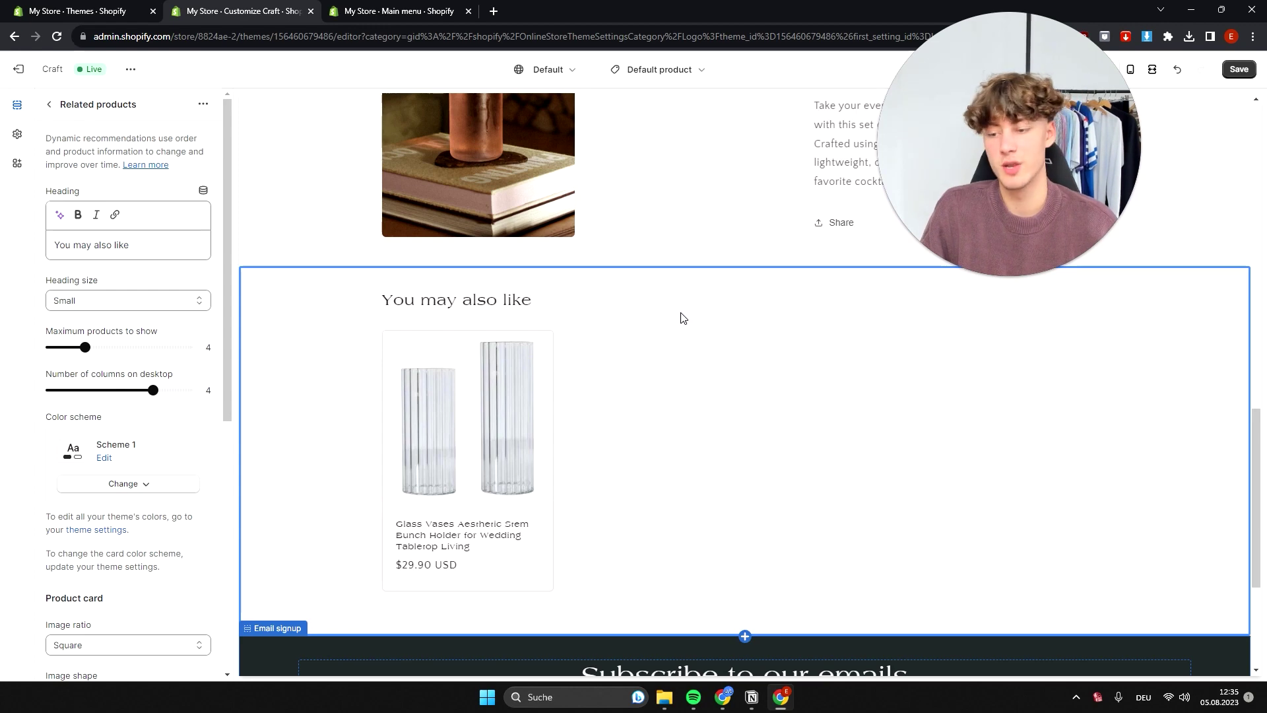
- Look through the whole Tall Glasses product page, from the announcement bar and product images down to the footer
{"action": "scroll", "coordinate": [682, 318], "scroll_direction": "up", "scroll_amount": 12}
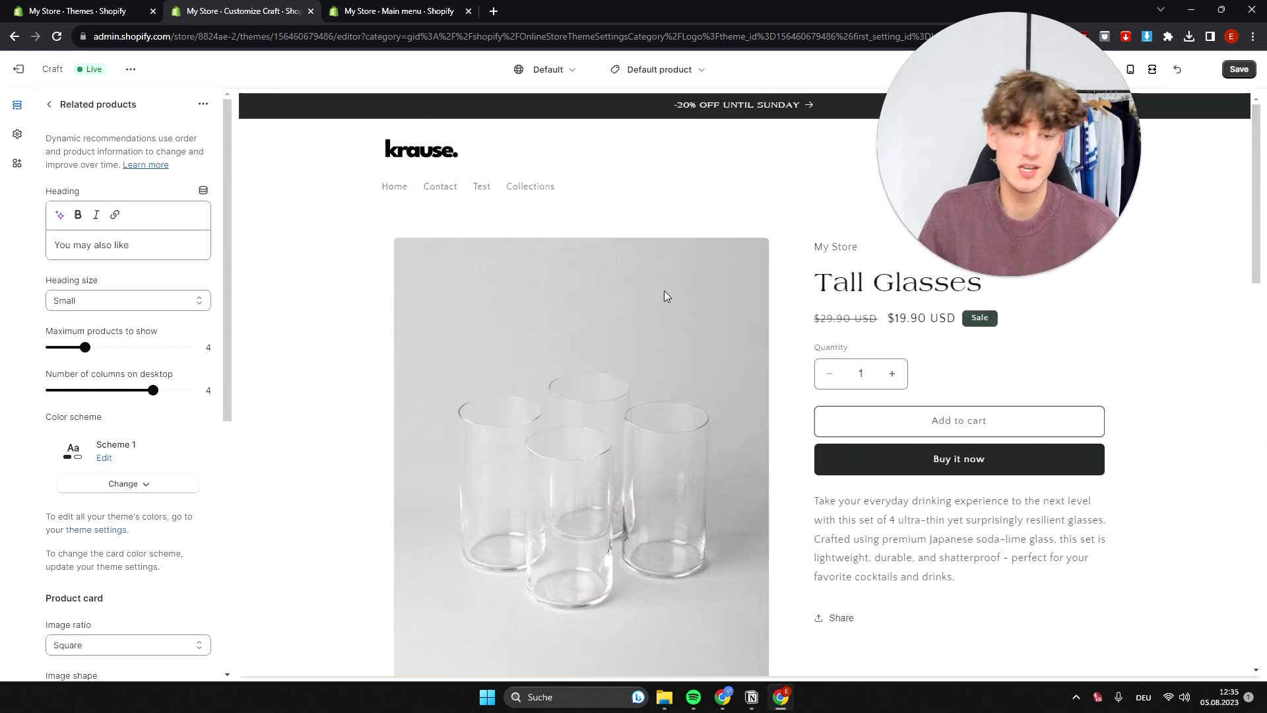
{"action": "scroll", "coordinate": [664, 295], "scroll_direction": "down", "scroll_amount": 3}
{"action": "scroll", "coordinate": [619, 427], "scroll_direction": "up", "scroll_amount": 3}
{"action": "scroll", "coordinate": [505, 442], "scroll_direction": "down", "scroll_amount": 2}
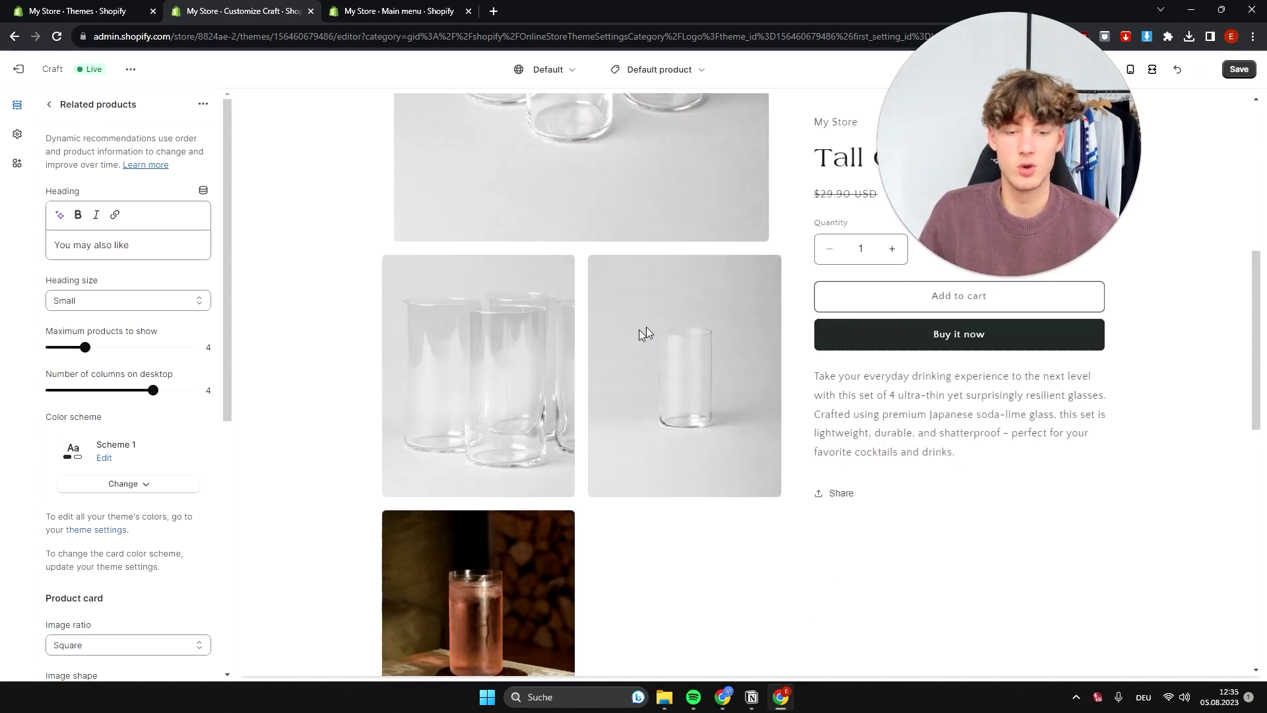
{"action": "scroll", "coordinate": [645, 330], "scroll_direction": "up", "scroll_amount": 5}
{"action": "scroll", "coordinate": [597, 224], "scroll_direction": "down", "scroll_amount": 12}
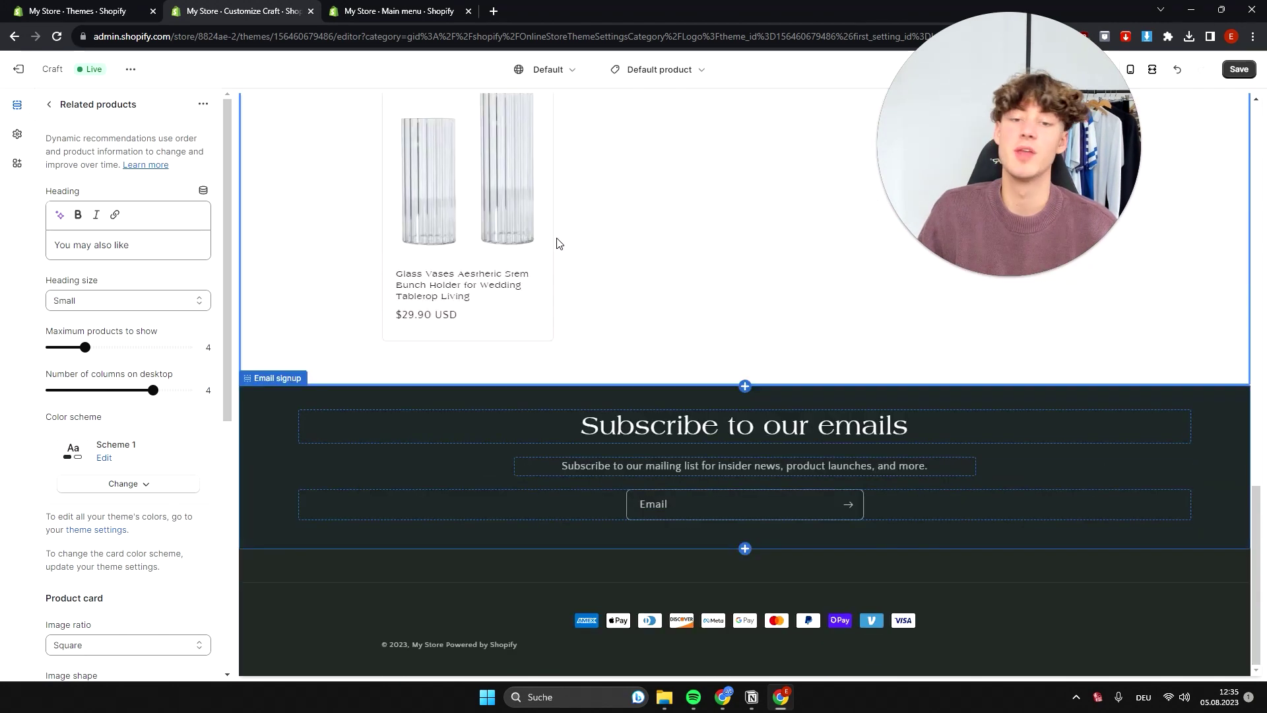
{"action": "scroll", "coordinate": [558, 244], "scroll_direction": "up", "scroll_amount": 3}
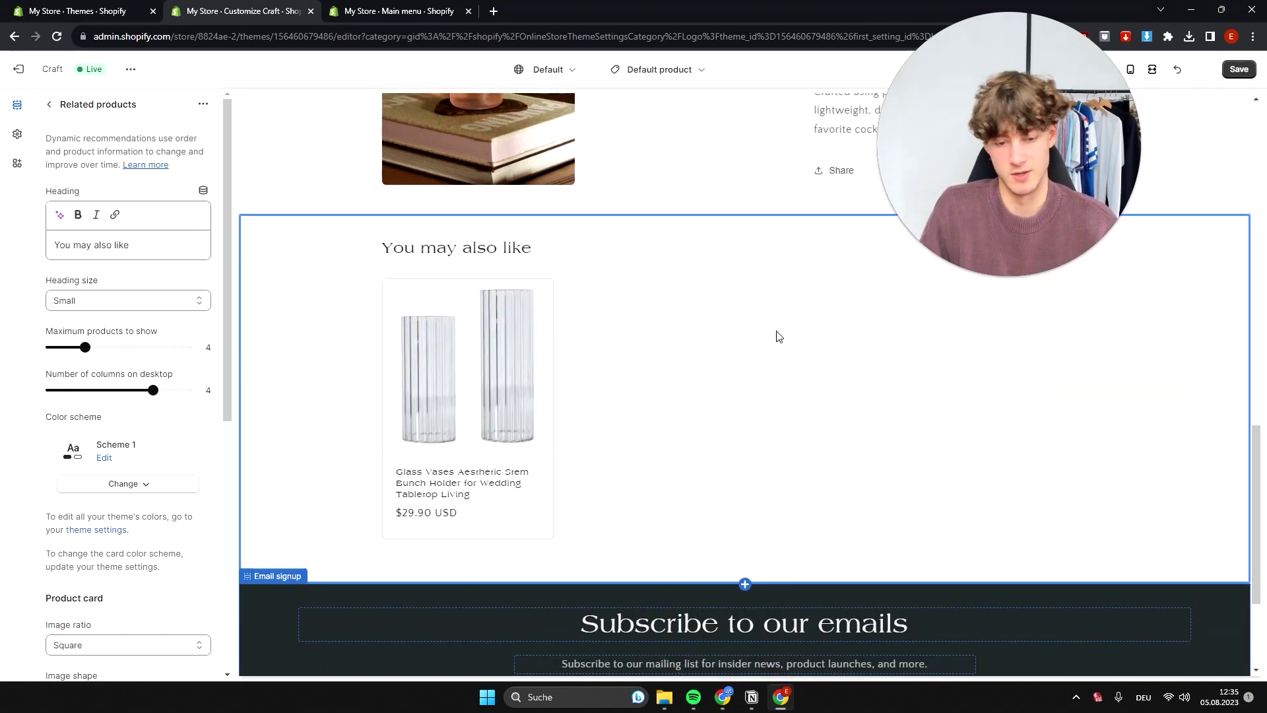
{"action": "scroll", "coordinate": [722, 288], "scroll_direction": "down", "scroll_amount": 2}
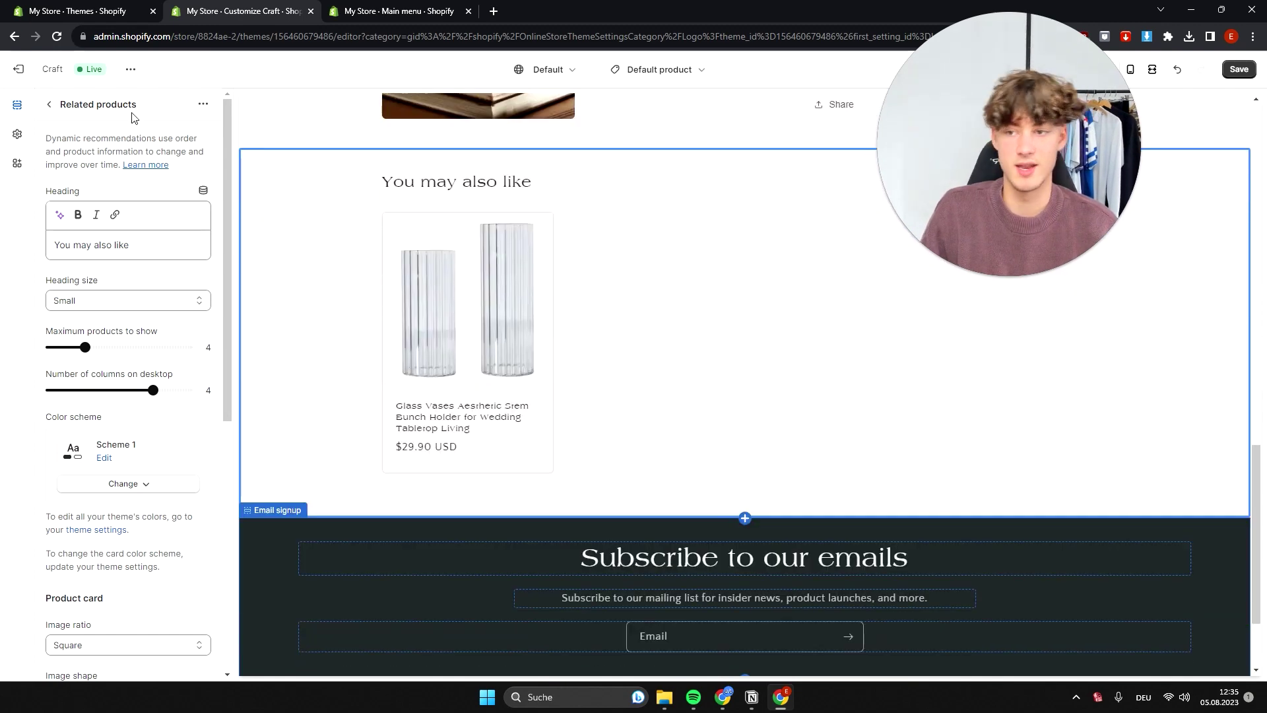
- Add a Collapsible content section to the end of the Default product template
{"action": "left_click", "coordinate": [51, 104]}
{"action": "left_click", "coordinate": [113, 563]}
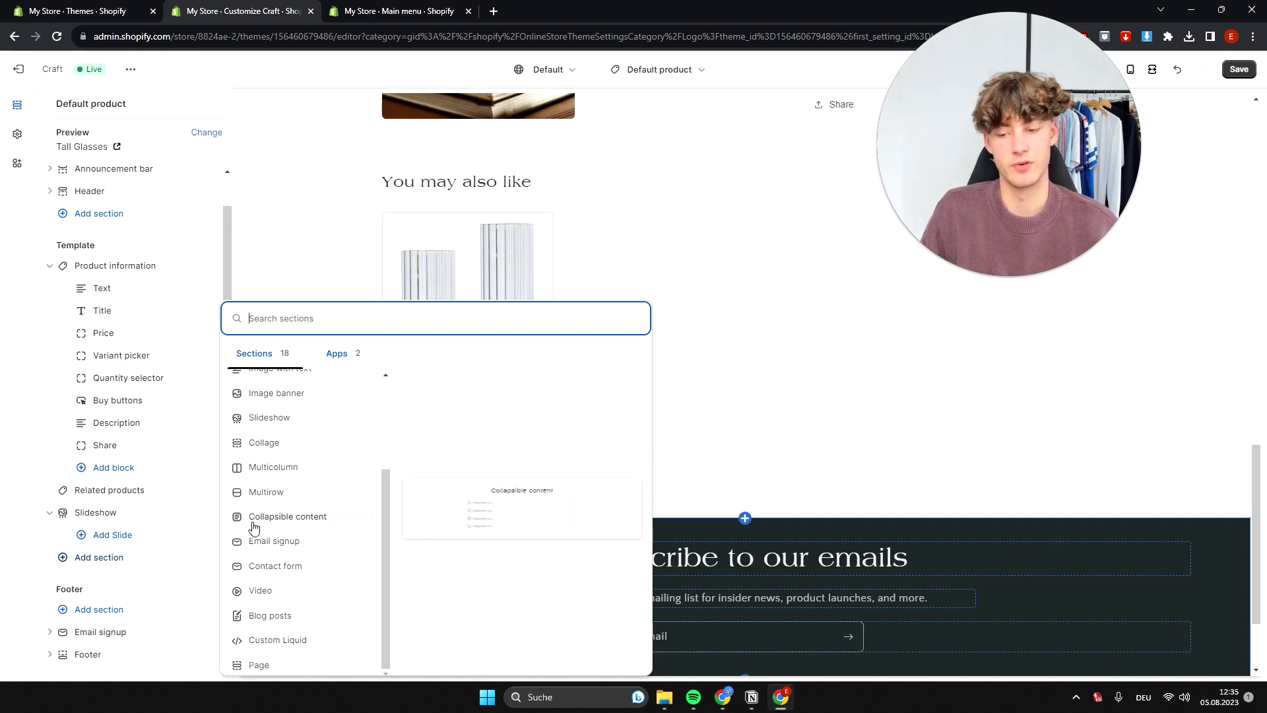
{"action": "left_click", "coordinate": [535, 541]}
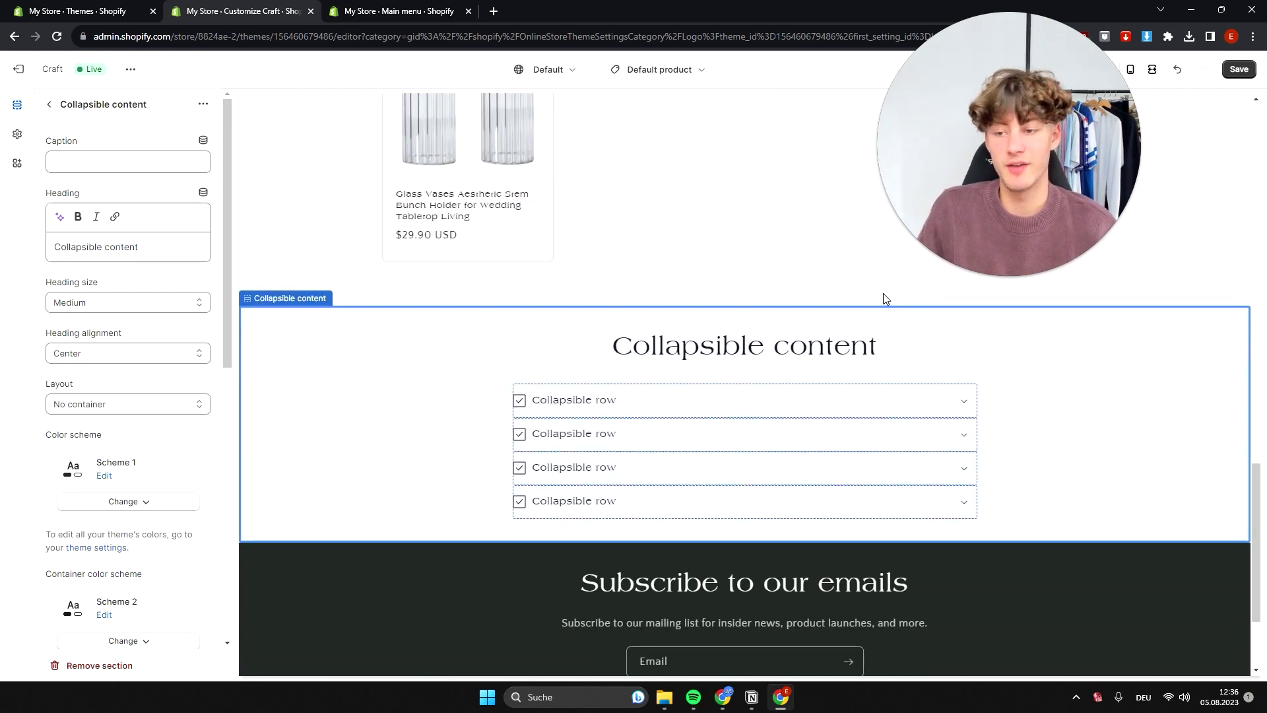
- Set the heading of the Collapsible content section to "FAQ"
{"action": "triple_click", "coordinate": [48, 259]}
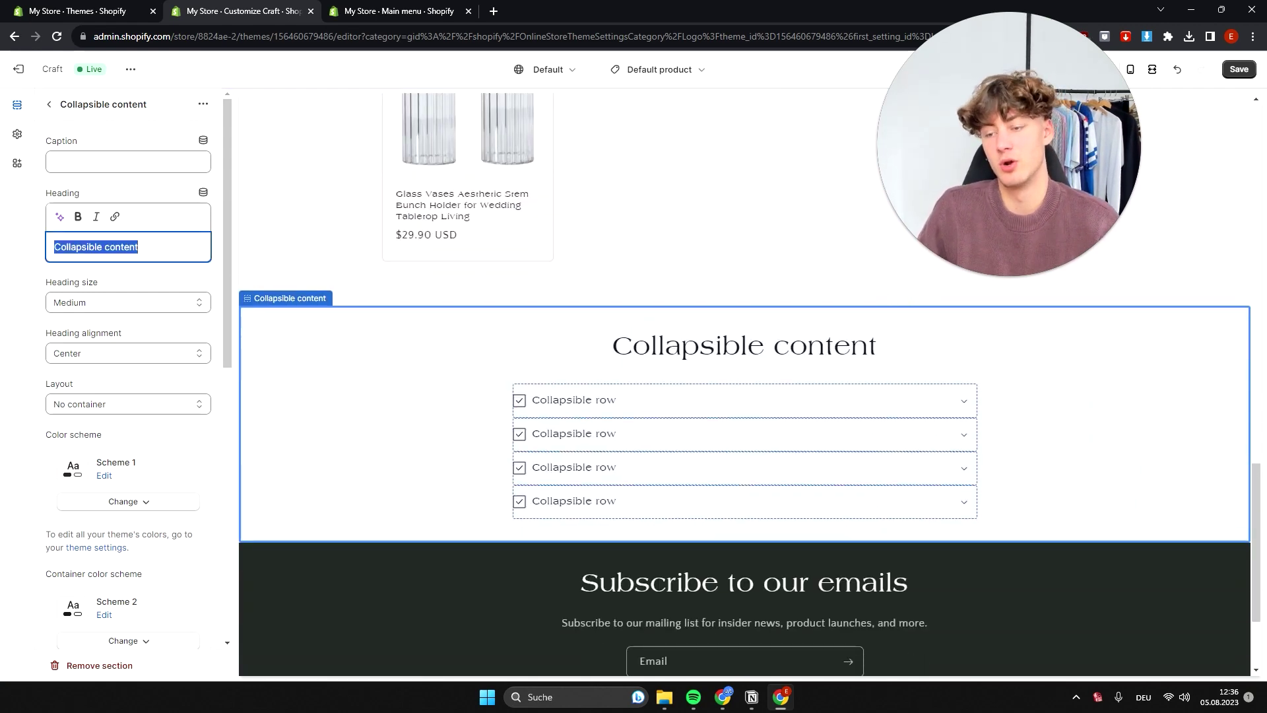
{"action": "type", "text": "faq"}
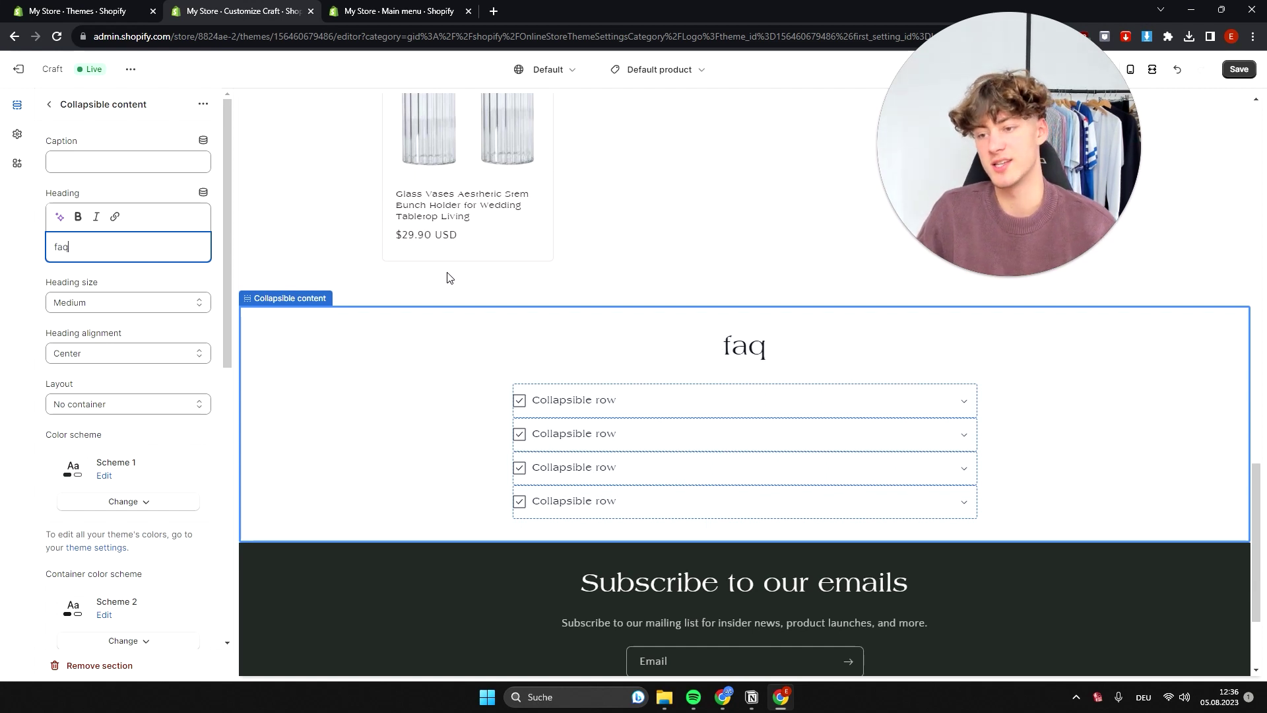
{"action": "key", "text": "BackSpace"}
{"action": "key", "text": "BackSpace"}
{"action": "key", "text": "BackSpace"}
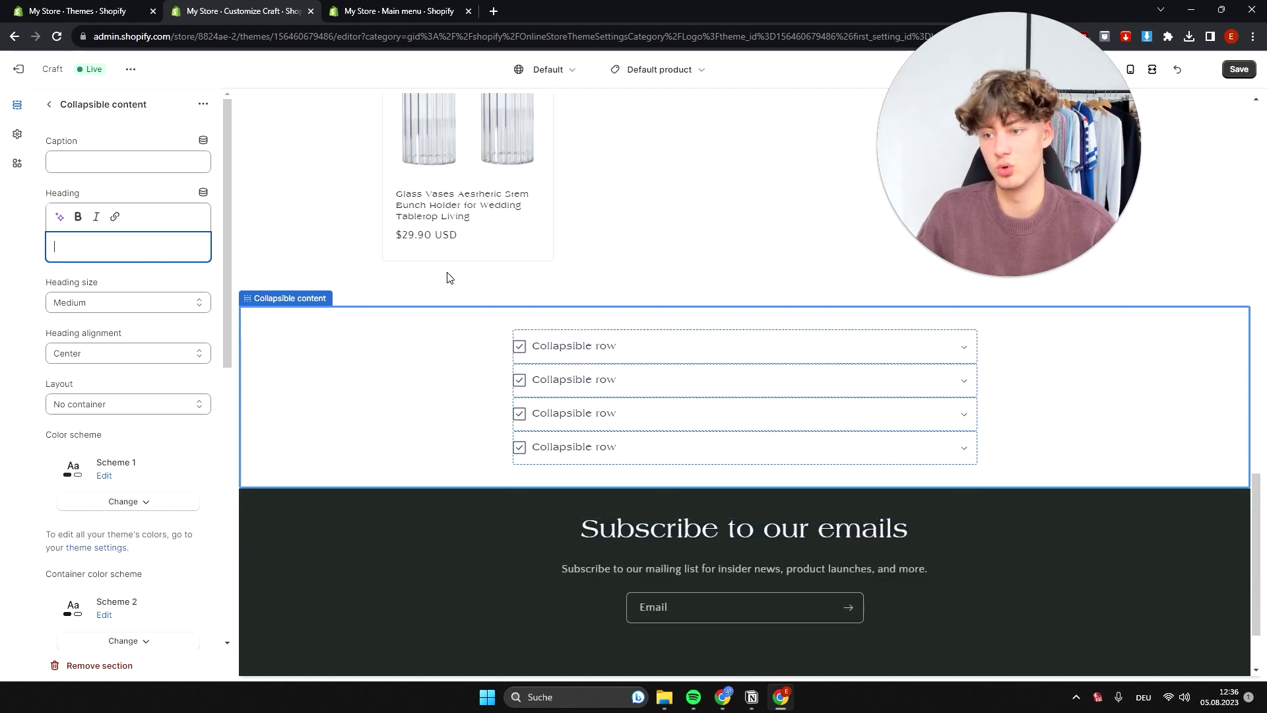
{"action": "type", "text": "FAQ"}
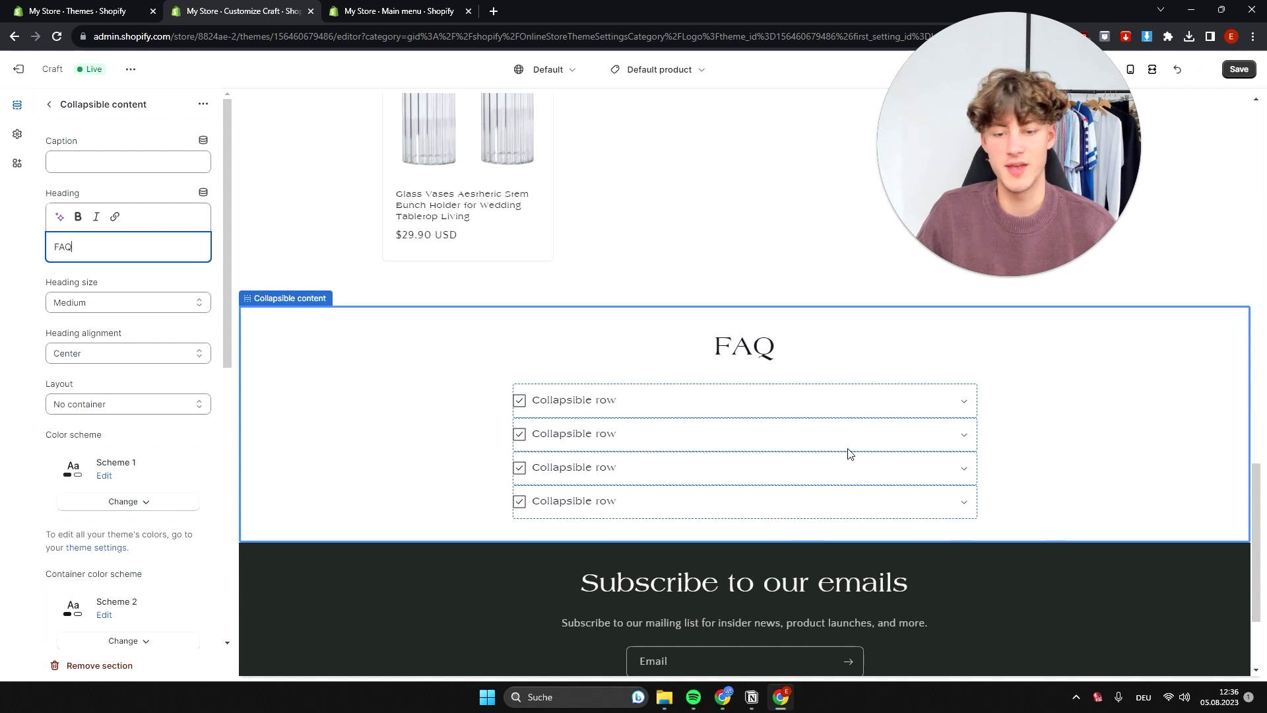
- Give the first collapsible row the heading "How long does the shipping take?" and the content "The shipping usually takes between 1 - 2 weeks."
{"action": "left_click", "coordinate": [726, 400]}
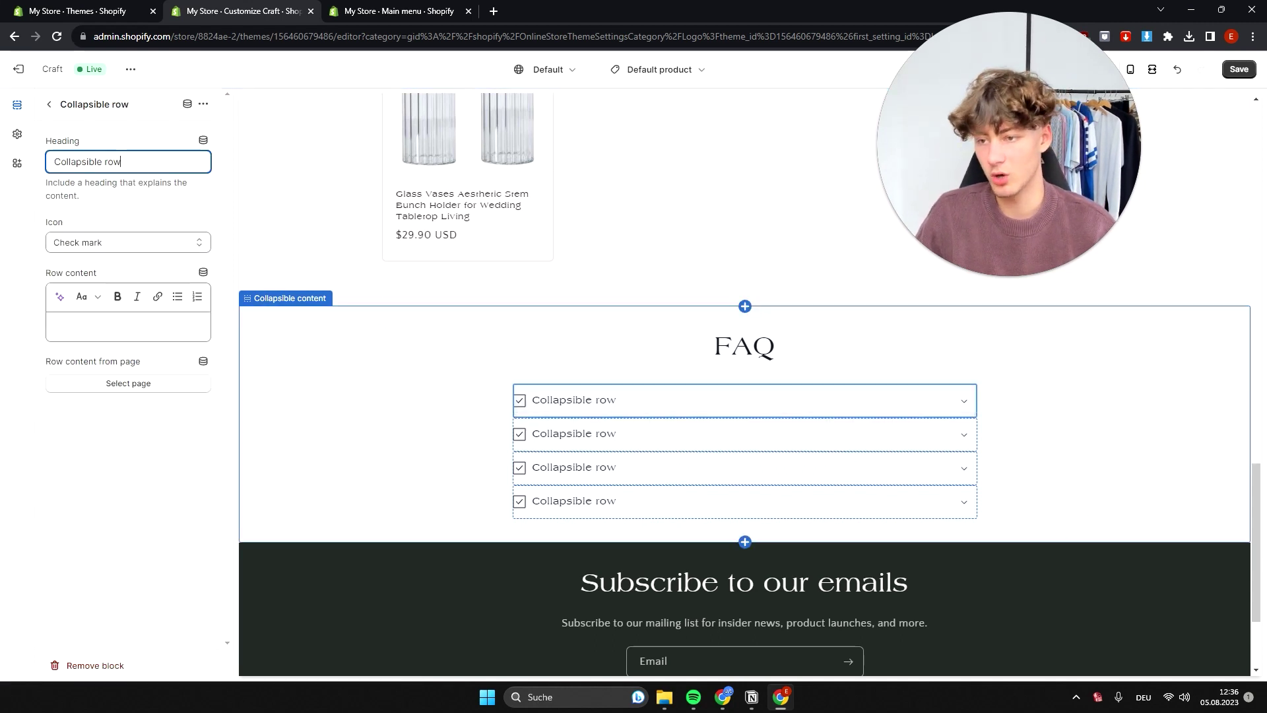
{"action": "key", "text": "ctrl+a"}
{"action": "type", "text": "H"}
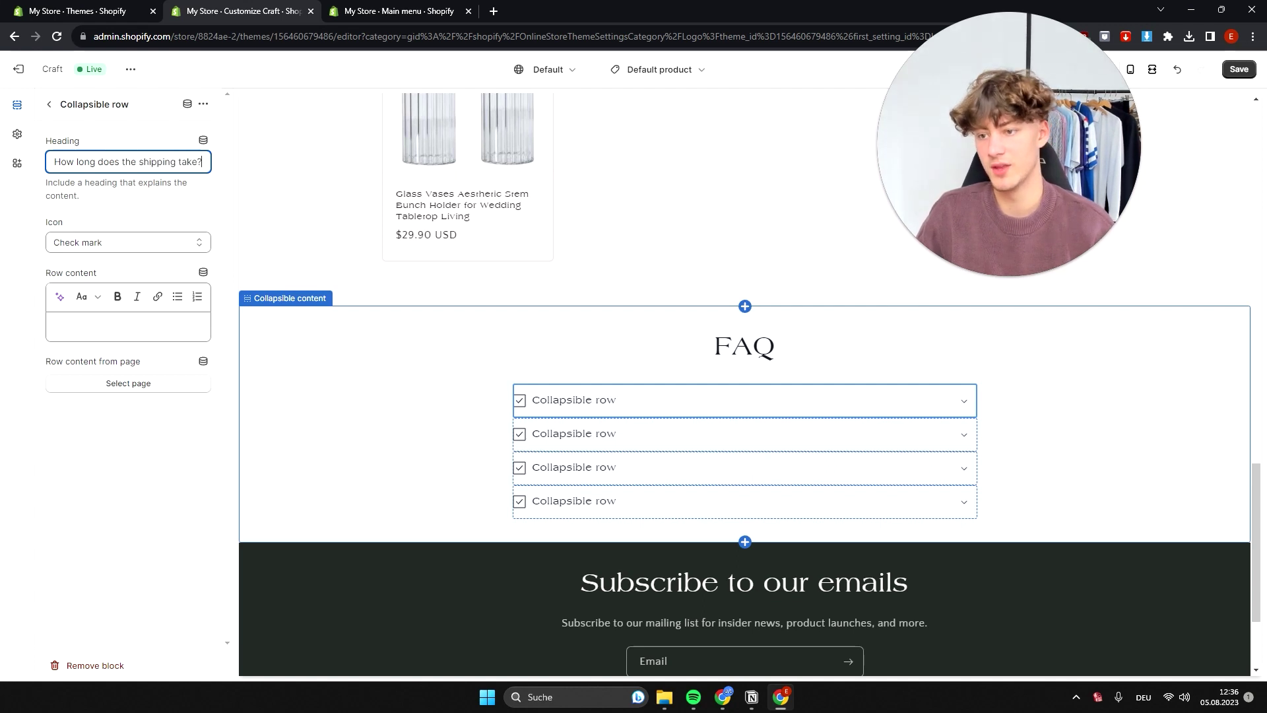
{"action": "left_click", "coordinate": [90, 335]}
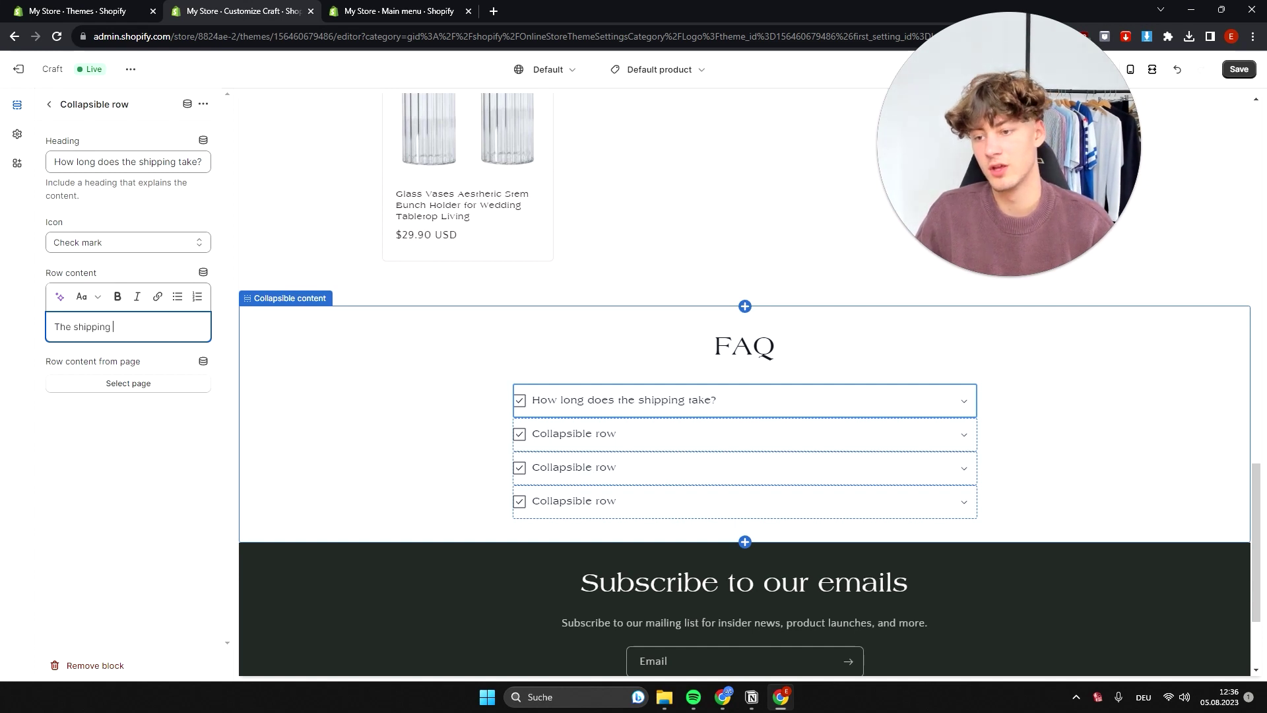
{"action": "type", "text": "The shipping usually takes be"}
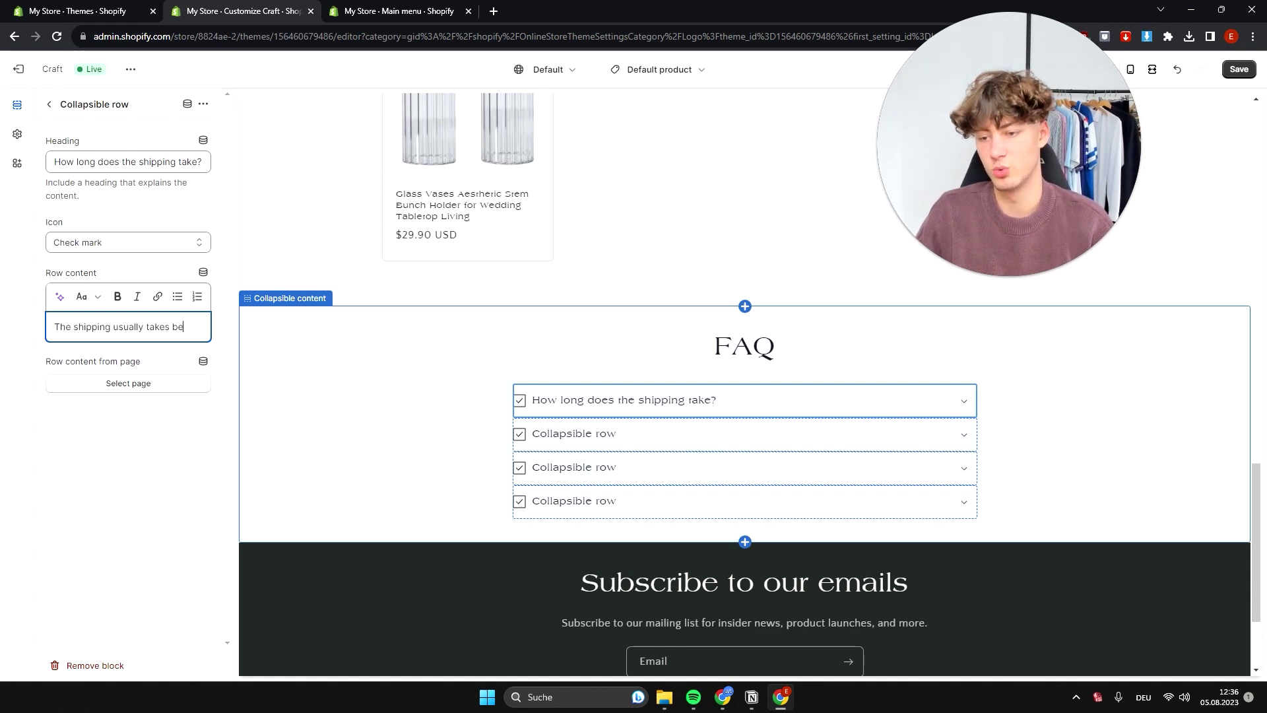
{"action": "type", "text": "tween 1 - 2 weeks."}
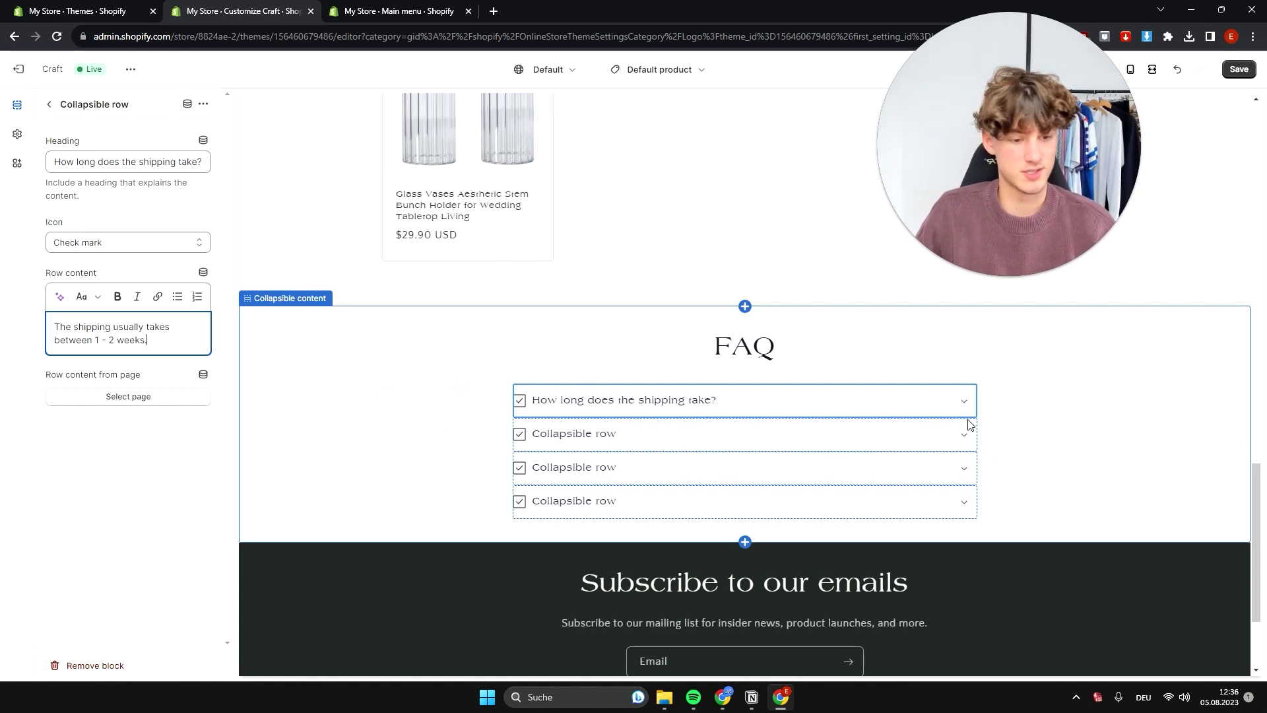
- Expand and collapse the shipping question in the preview, and look over the product page above the FAQ
{"action": "left_click", "coordinate": [962, 403]}
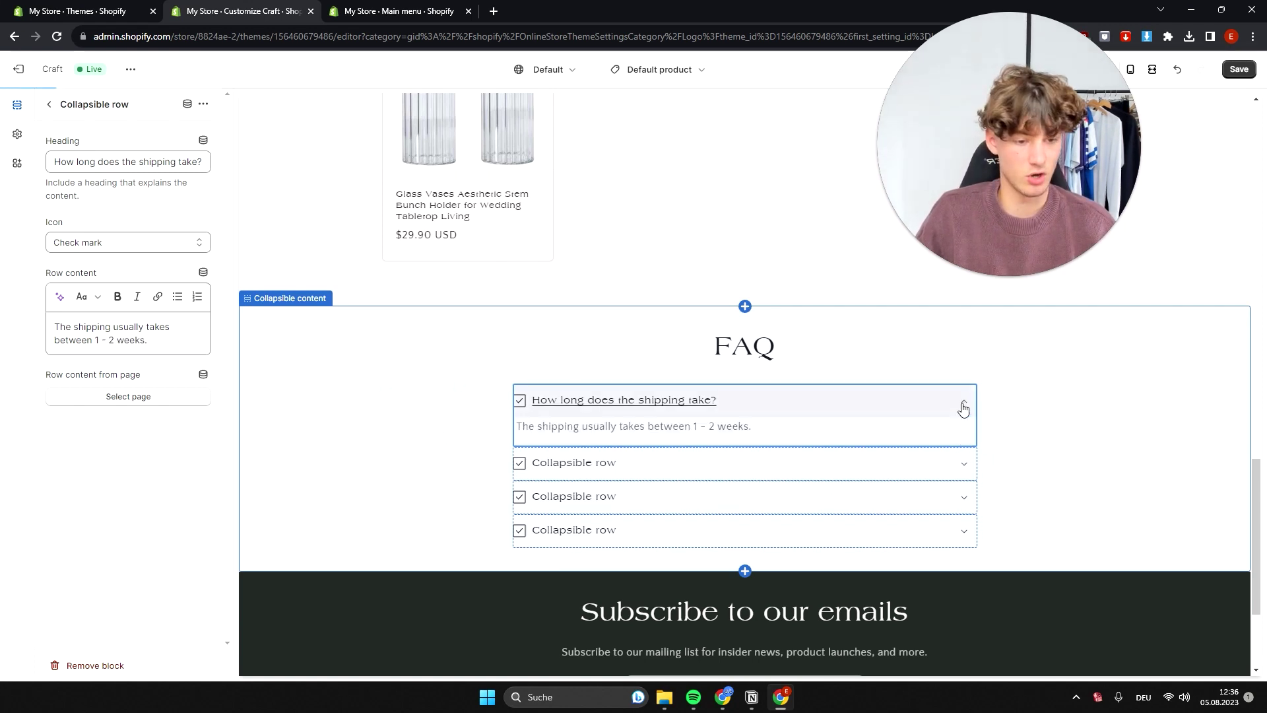
{"action": "left_click", "coordinate": [962, 403]}
{"action": "left_click", "coordinate": [963, 403]}
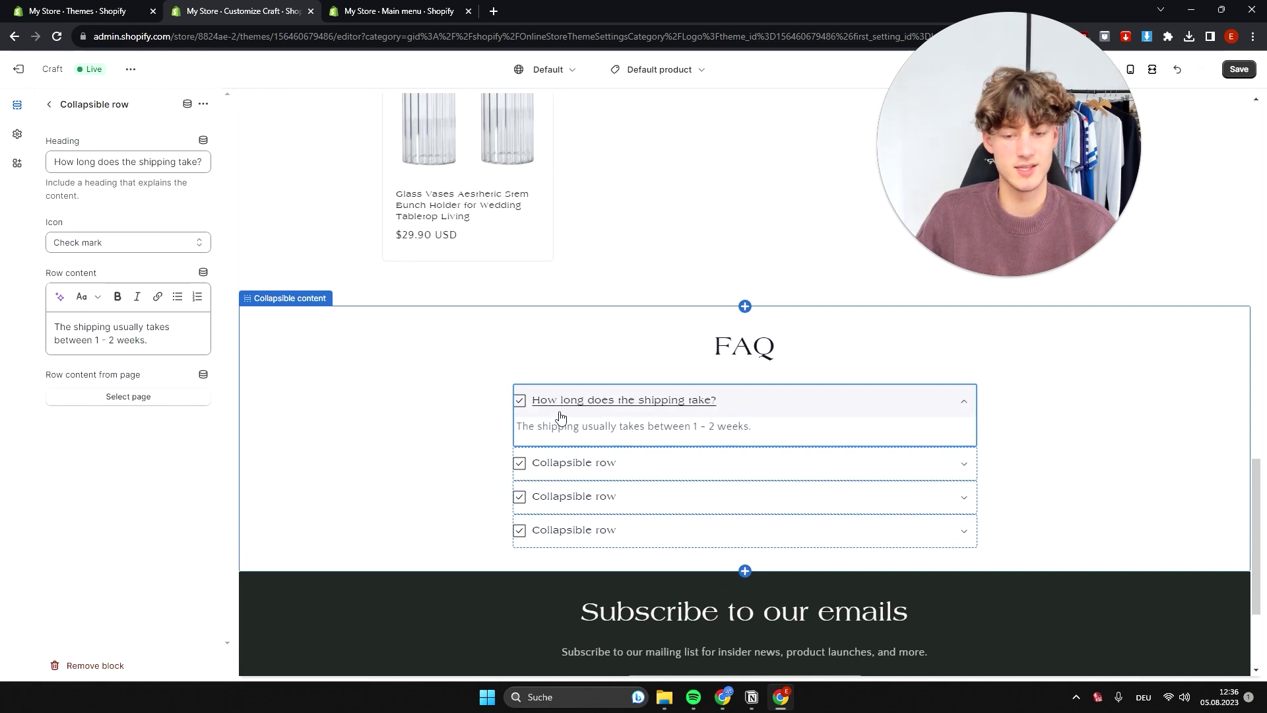
{"action": "left_click", "coordinate": [875, 416]}
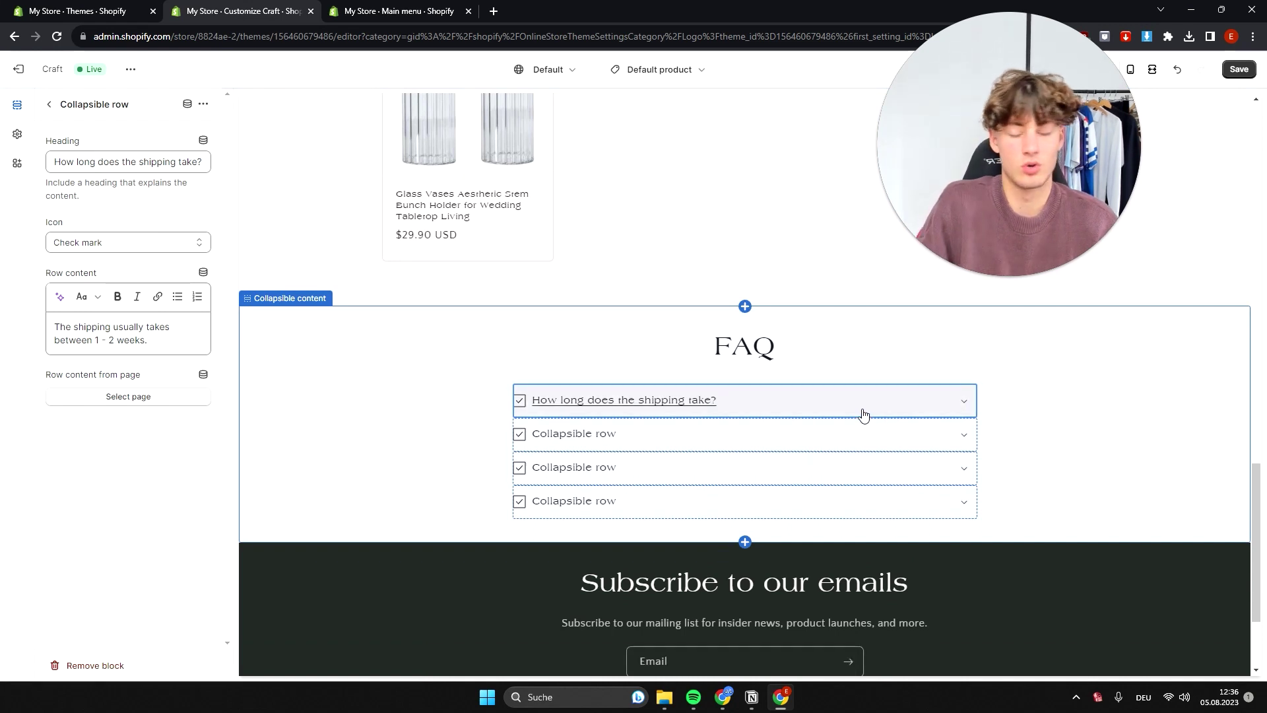
{"action": "scroll", "coordinate": [611, 411], "scroll_direction": "up", "scroll_amount": 7}
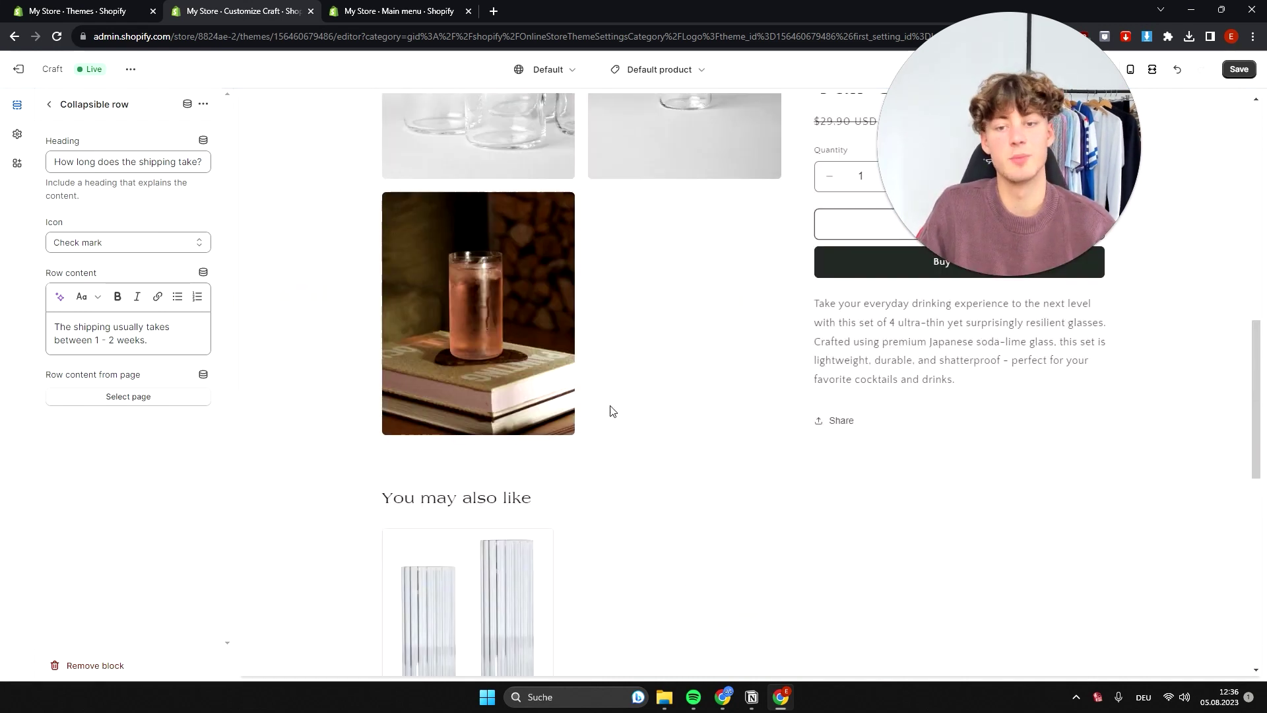
{"action": "scroll", "coordinate": [557, 352], "scroll_direction": "up", "scroll_amount": 7}
{"action": "scroll", "coordinate": [583, 405], "scroll_direction": "down", "scroll_amount": 9}
{"action": "scroll", "coordinate": [583, 405], "scroll_direction": "down", "scroll_amount": 6}
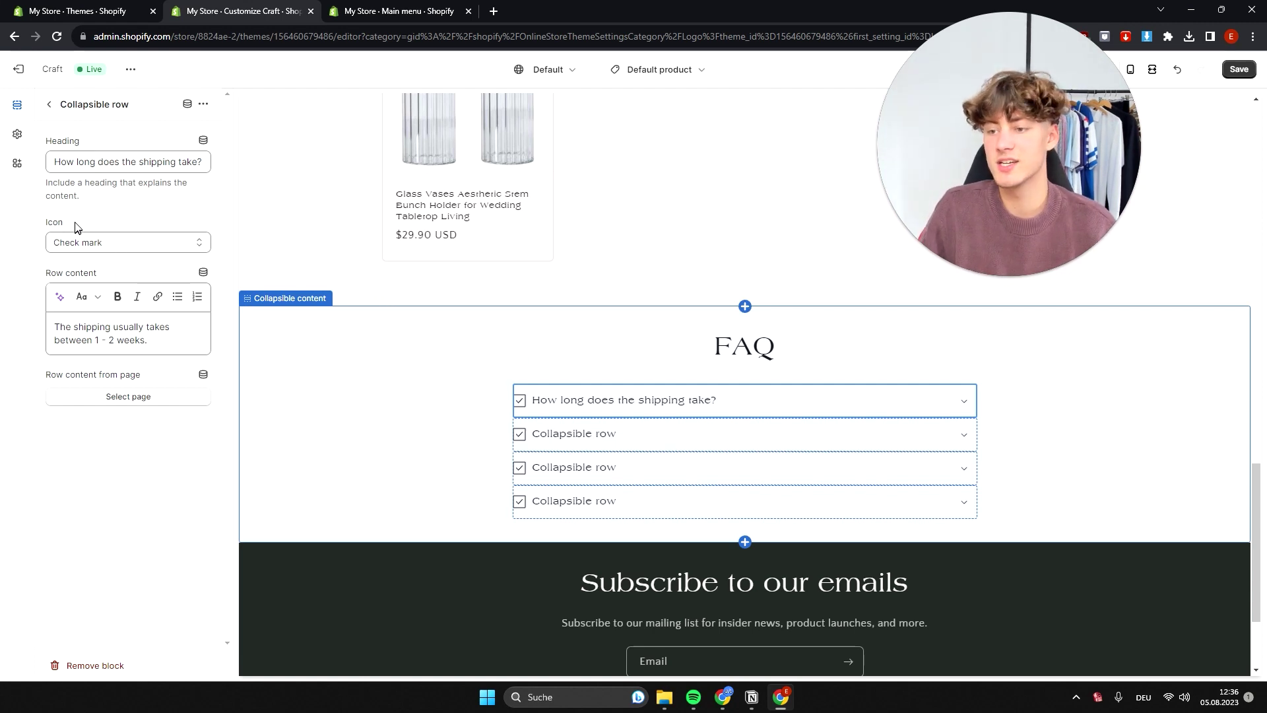
- Set the icon of the shipping question row to Truck and return to the Collapsible content section's settings
{"action": "double_click", "coordinate": [88, 242]}
{"action": "left_click", "coordinate": [88, 242]}
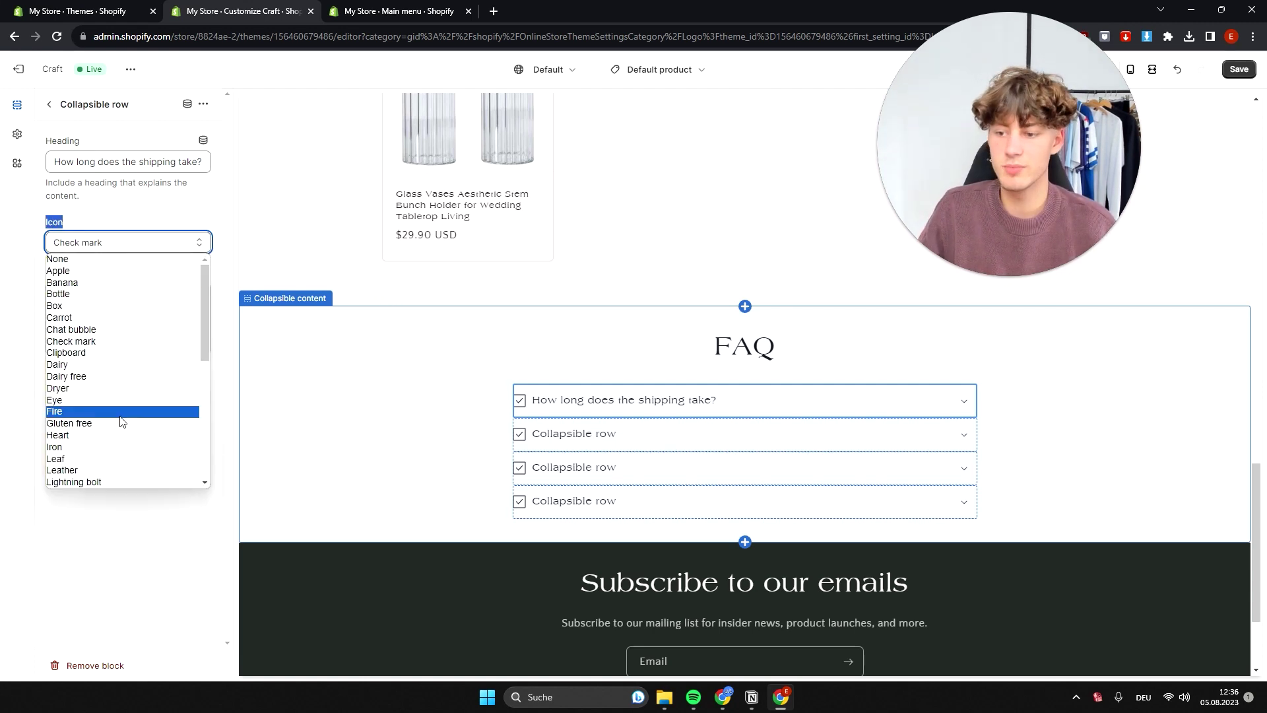
{"action": "scroll", "coordinate": [105, 456], "scroll_direction": "down", "scroll_amount": 5}
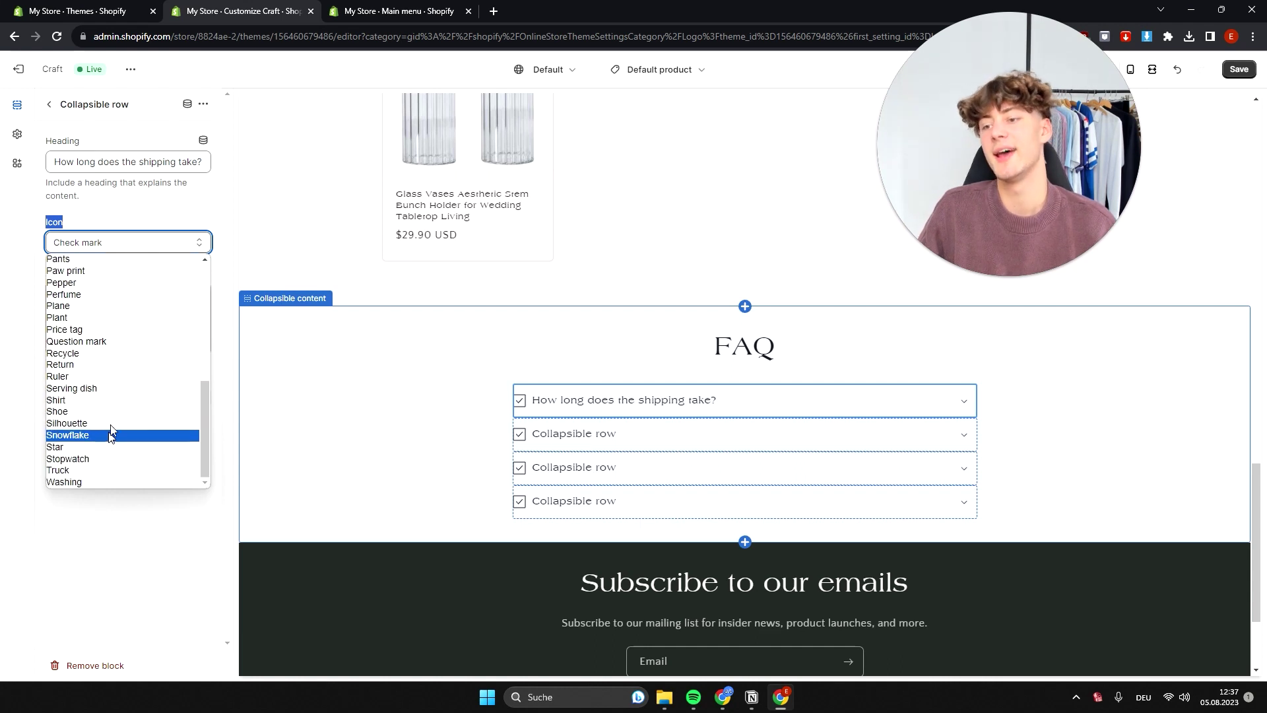
{"action": "scroll", "coordinate": [115, 436], "scroll_direction": "up", "scroll_amount": 5}
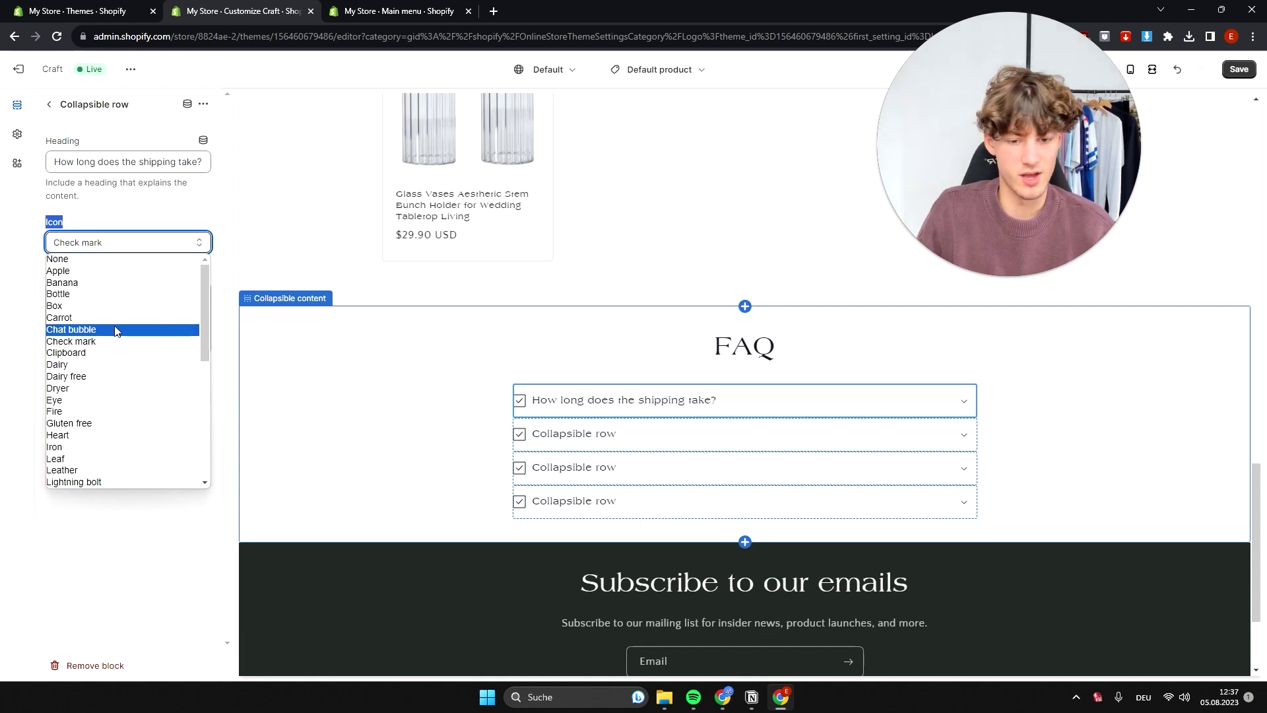
{"action": "key", "text": "t"}
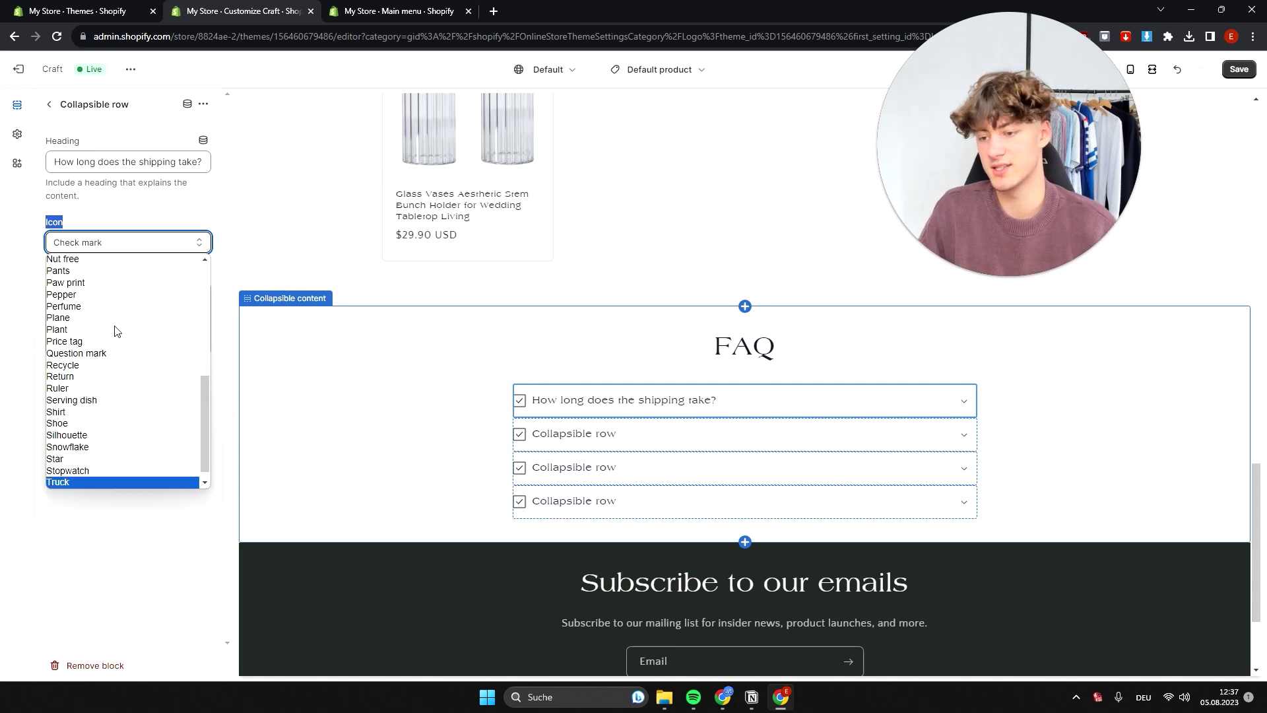
{"action": "left_click", "coordinate": [71, 480]}
{"action": "left_click", "coordinate": [427, 453]}
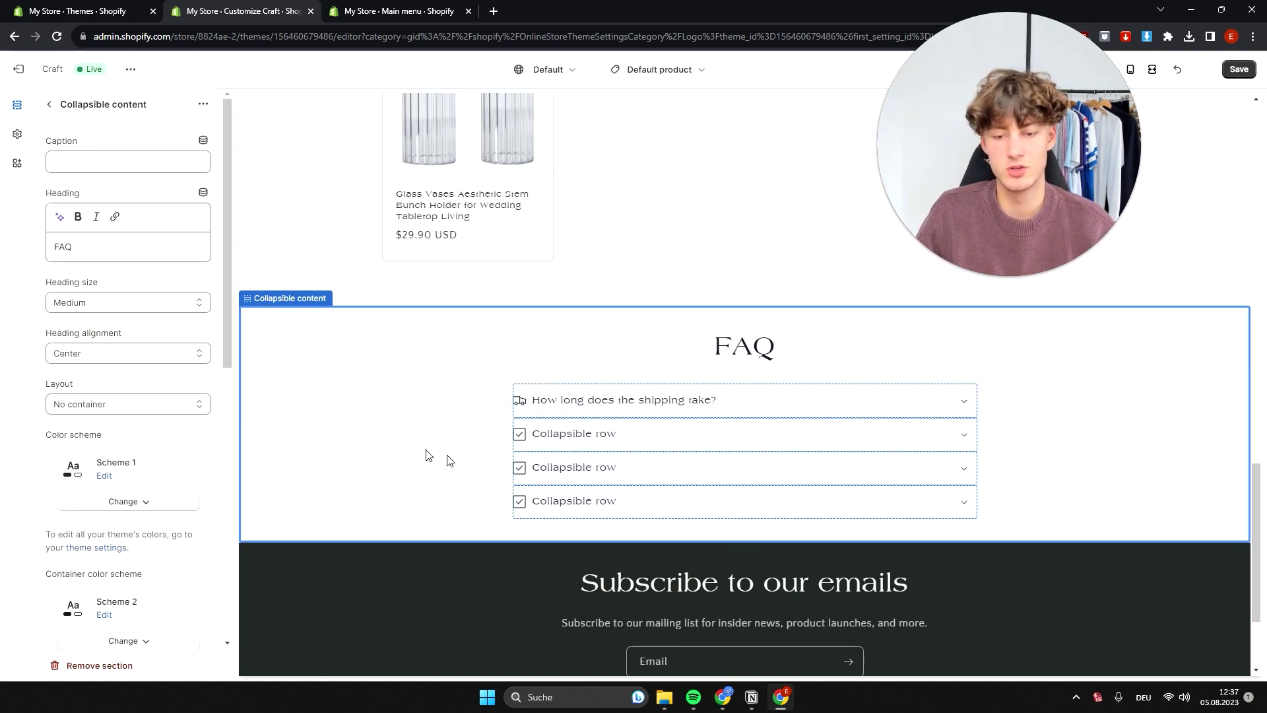
{"action": "right_click", "coordinate": [411, 408]}
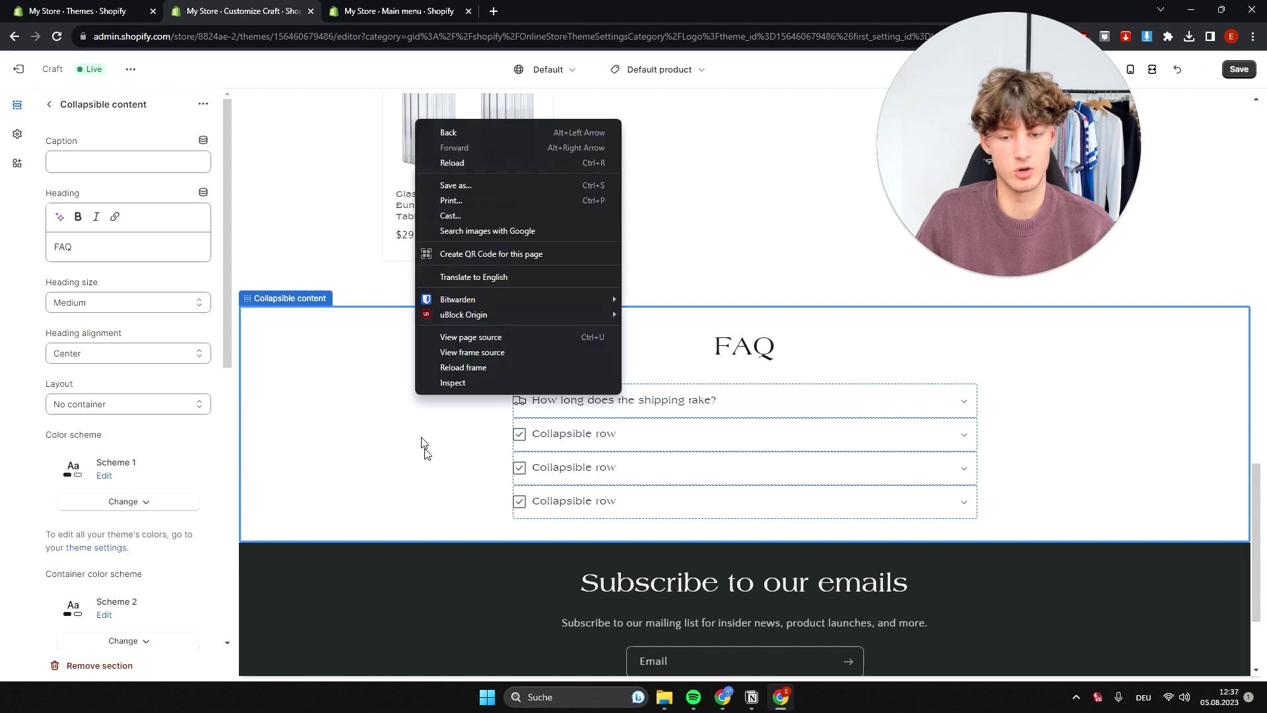
{"action": "left_click", "coordinate": [497, 424]}
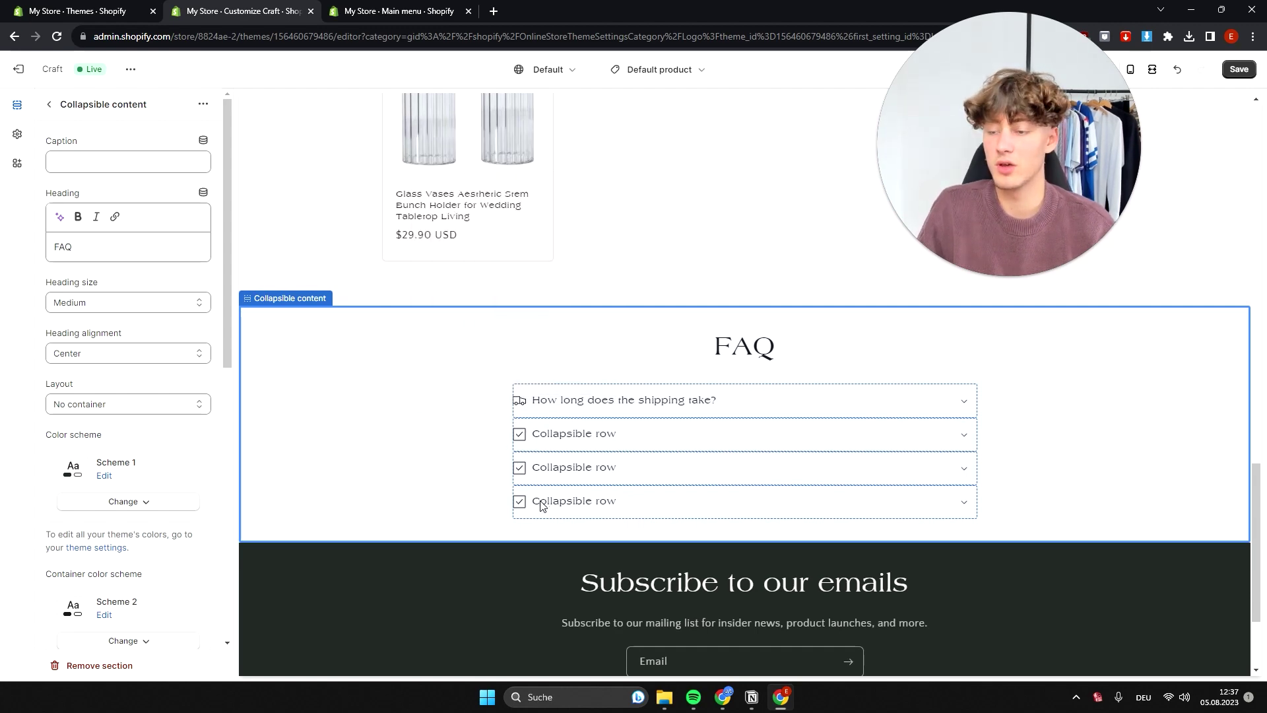
{"action": "scroll", "coordinate": [503, 474], "scroll_direction": "up", "scroll_amount": 15}
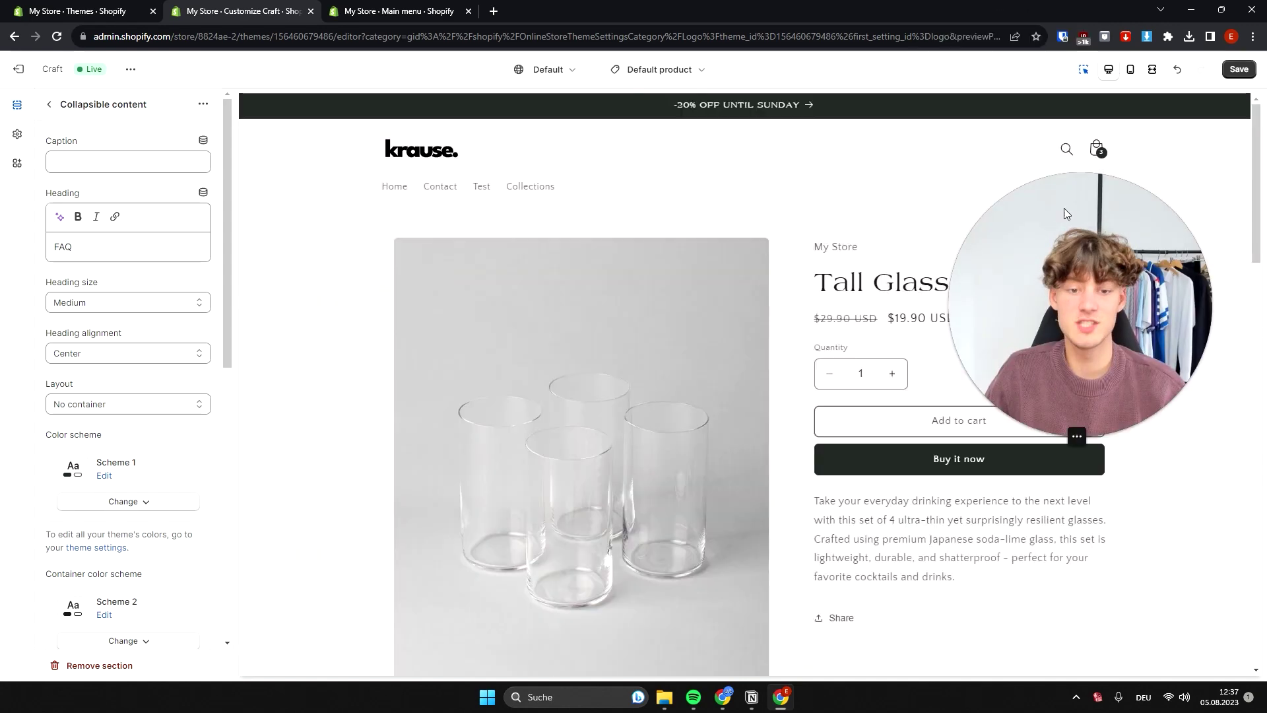
{"action": "left_click_drag", "start_coordinate": [1067, 212], "coordinate": [646, 239]}
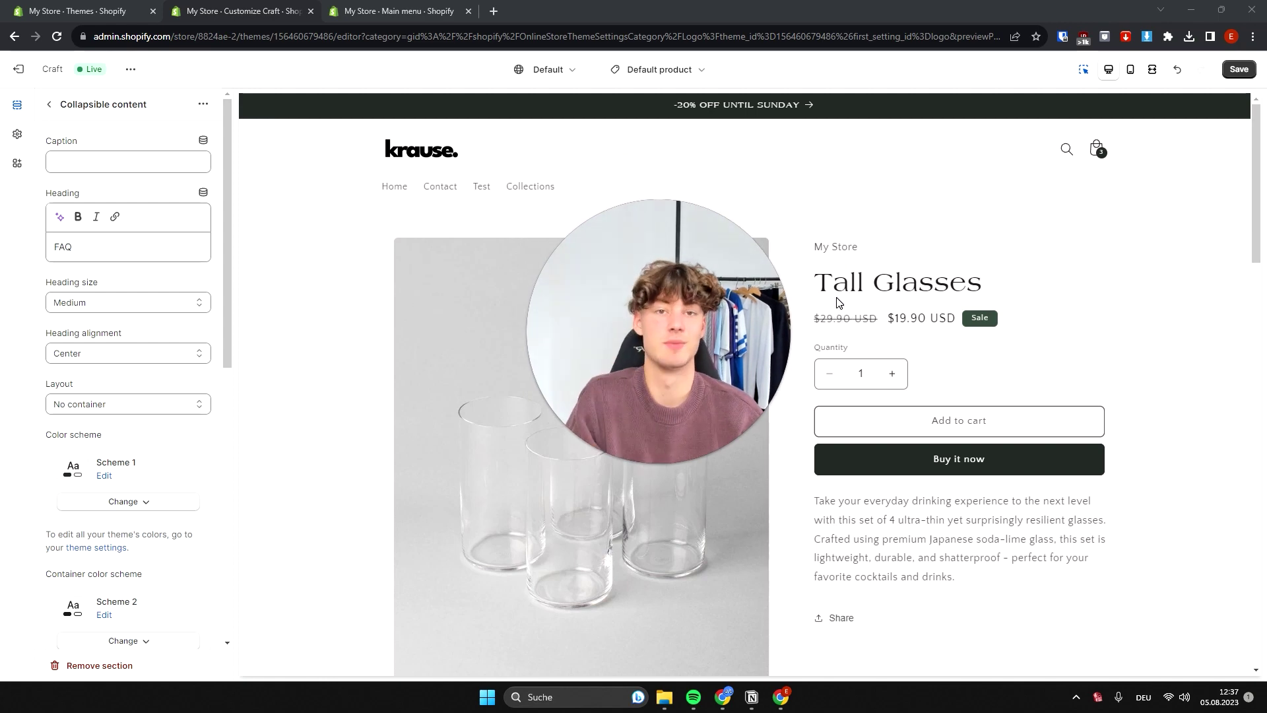